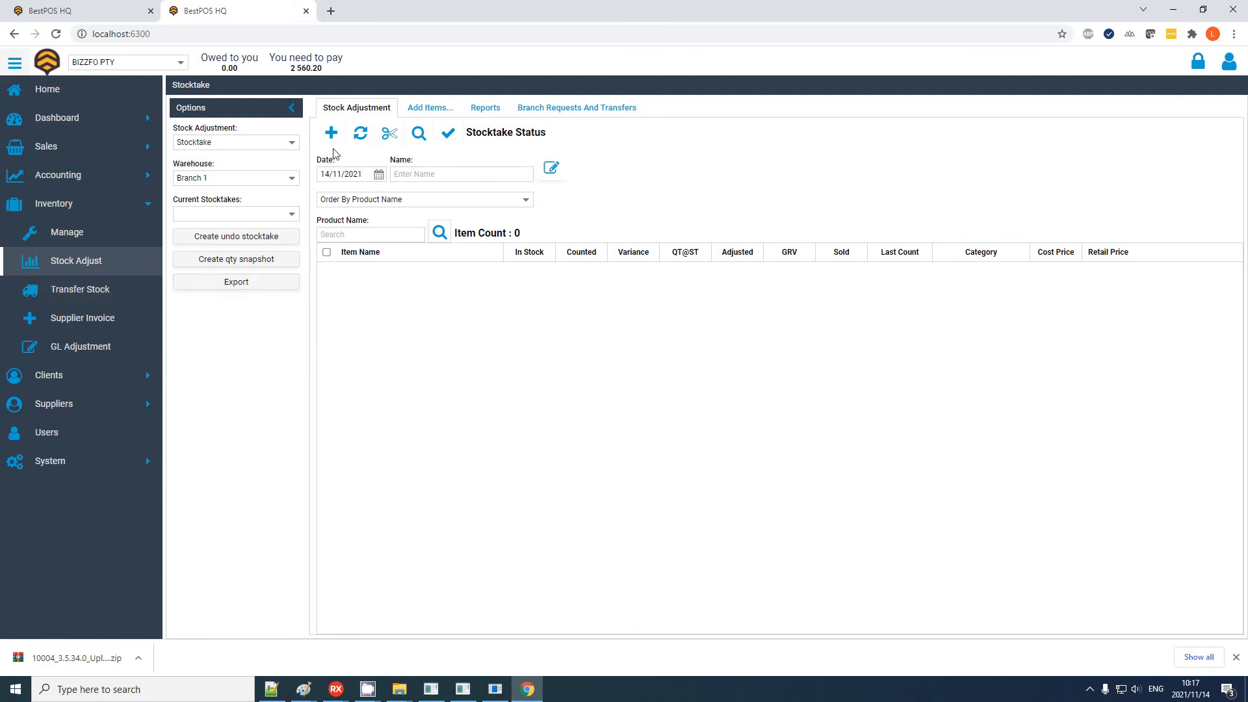
- Set the stock adjustment type to Branch Transfer for the Branch 1 warehouse
left_click(290, 145)
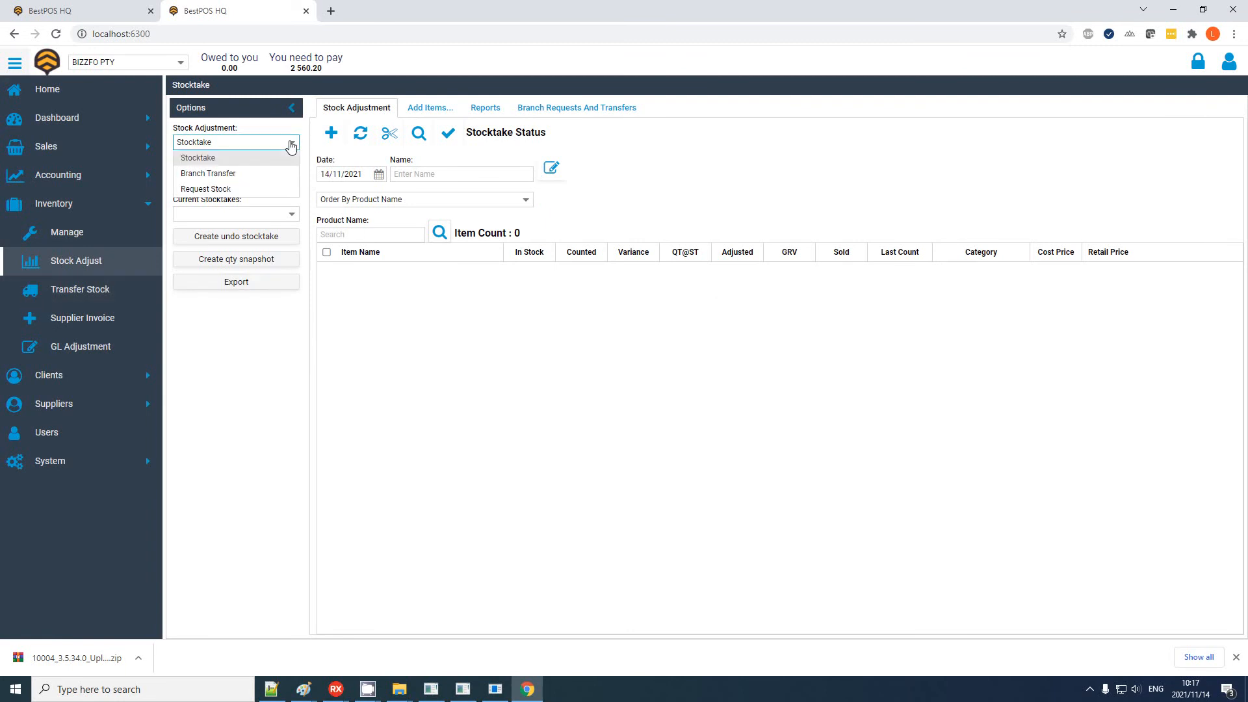
left_click(249, 176)
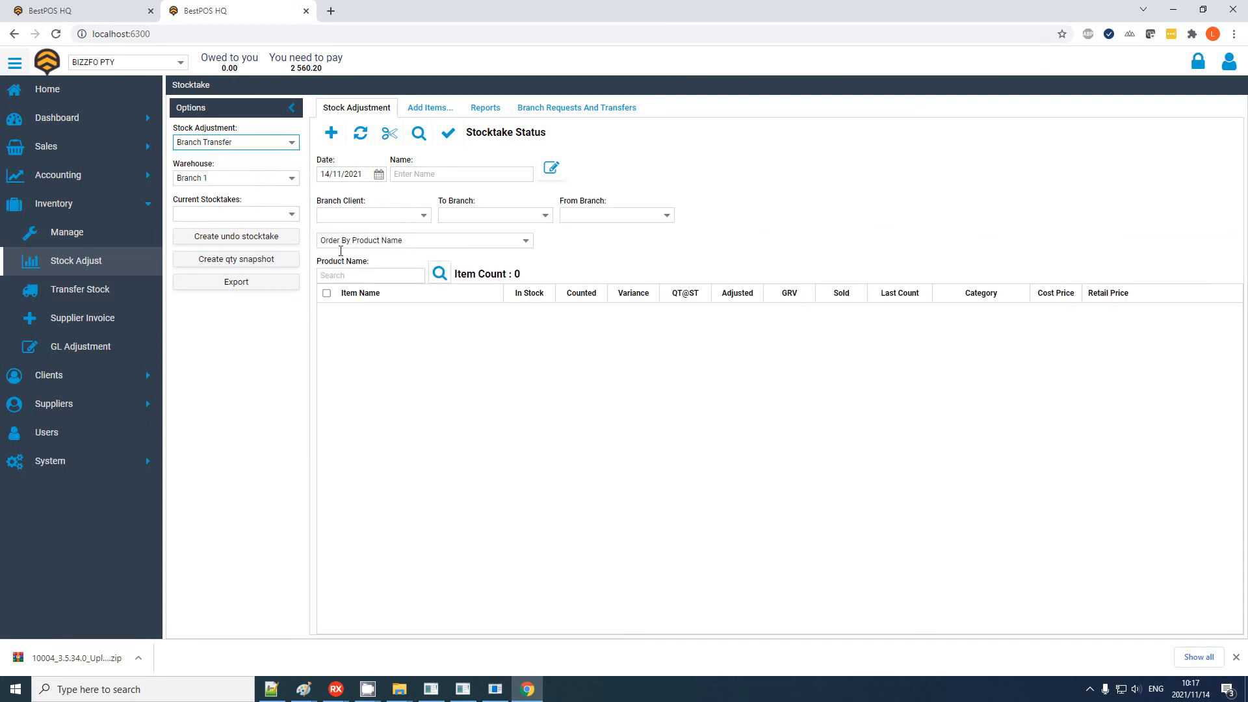
- Check the in-stock quantities of New Item and New Item 2 in the Manage Inventory list, comparing Branch 1 and Branch 2
left_click(91, 10)
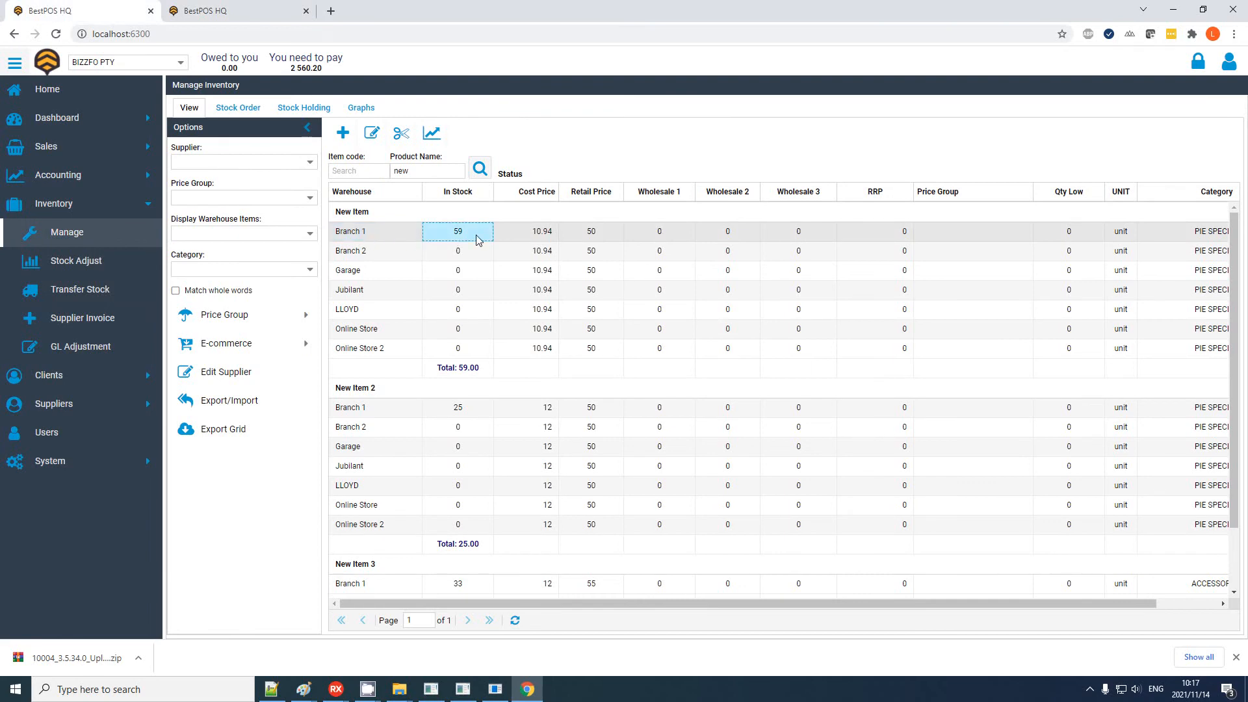
left_click(453, 408)
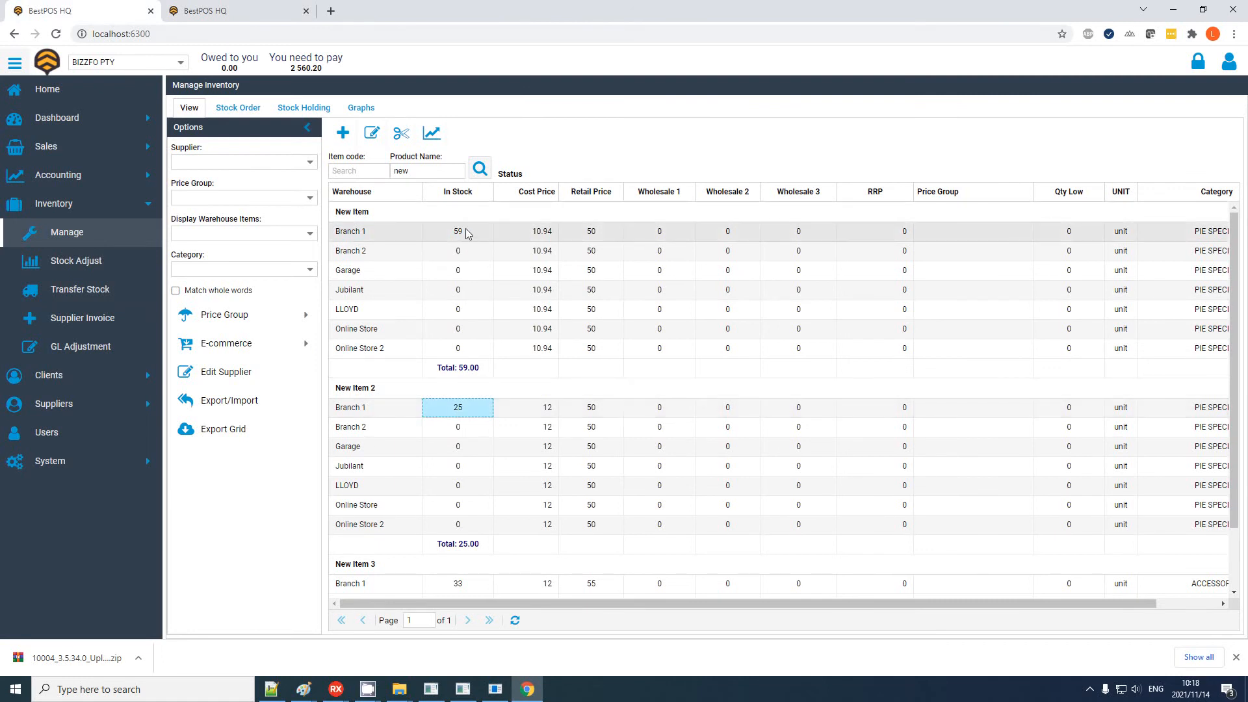
left_click(466, 232)
left_click(479, 413)
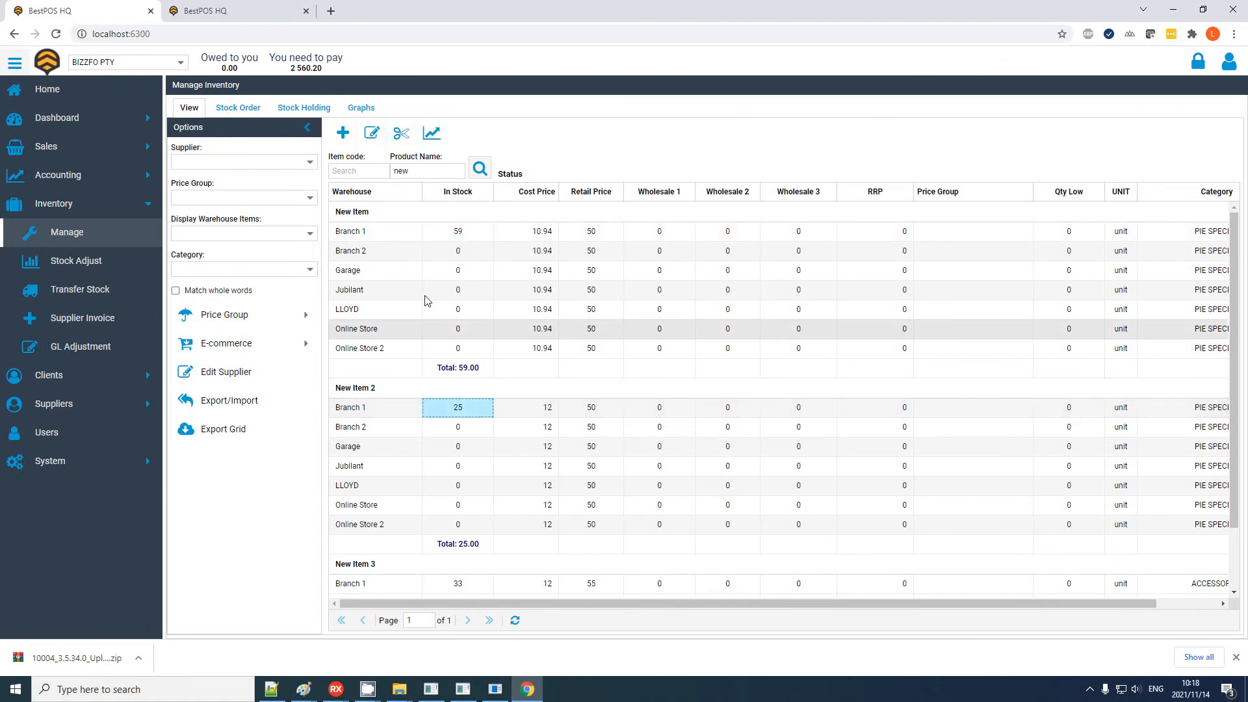
left_click(474, 250)
left_click(466, 407)
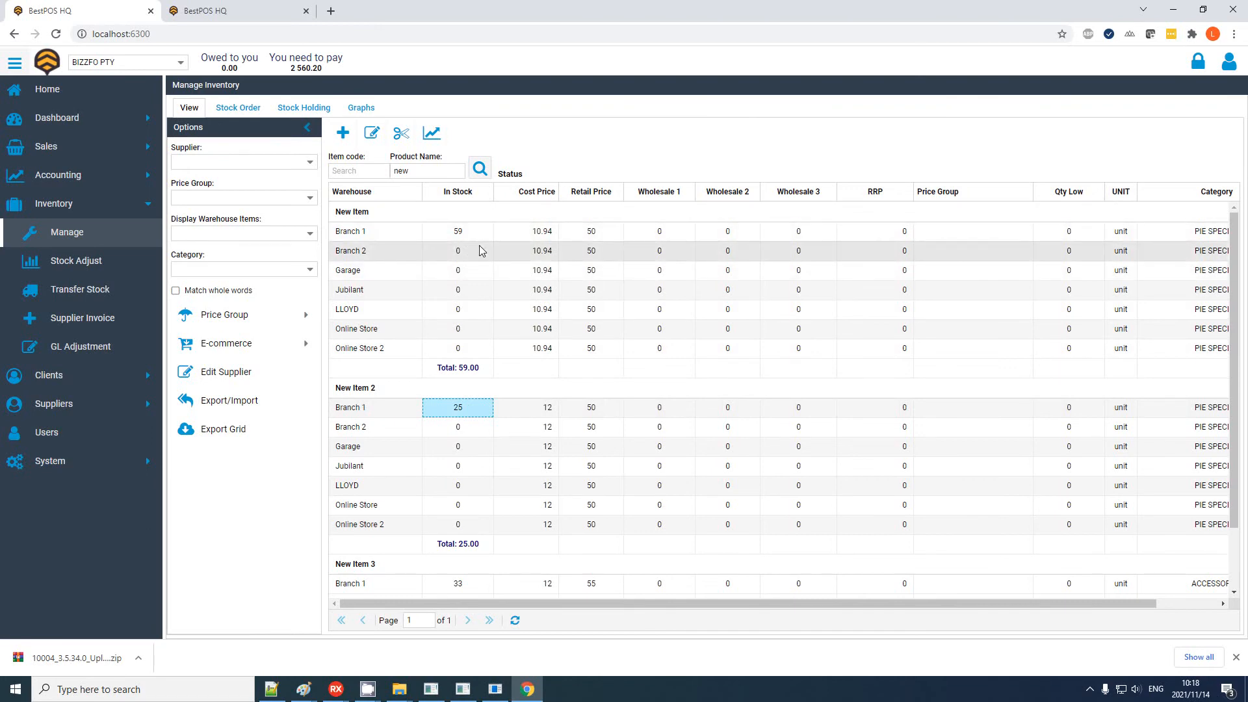
- Return to the stocktake page and create a new branch transfer with its default name
left_click(252, 11)
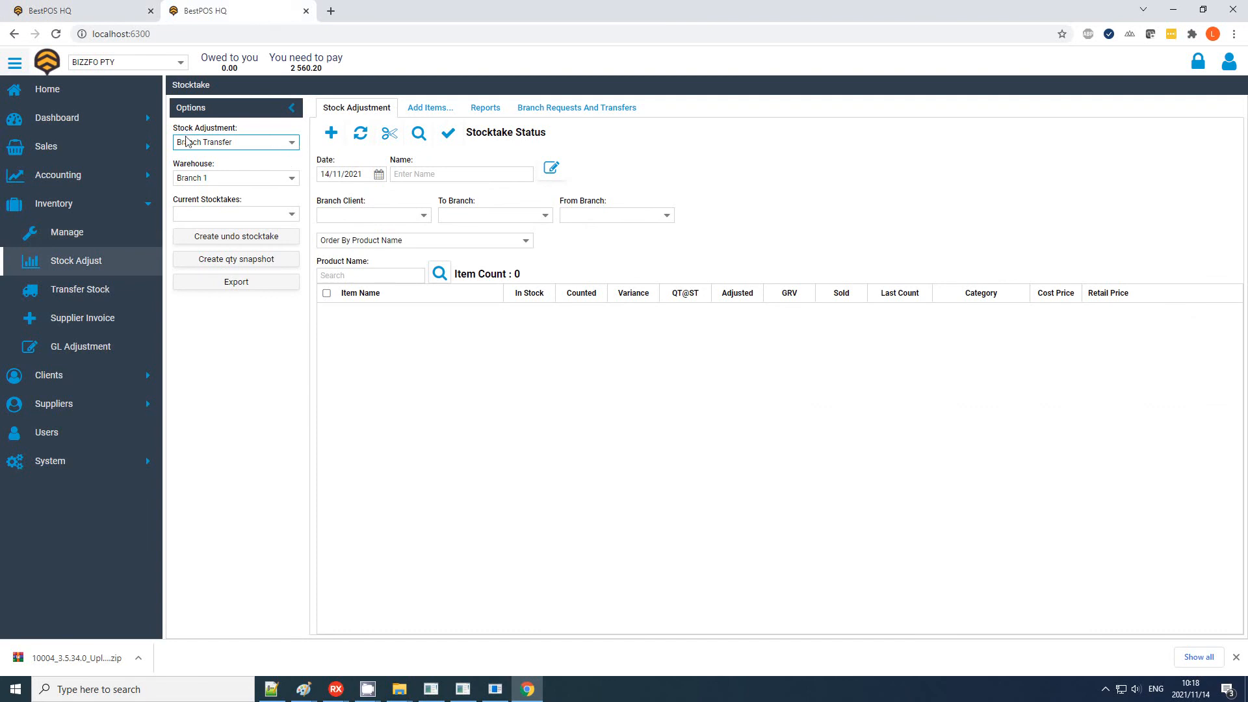
left_click(292, 149)
left_click(291, 149)
left_click(332, 133)
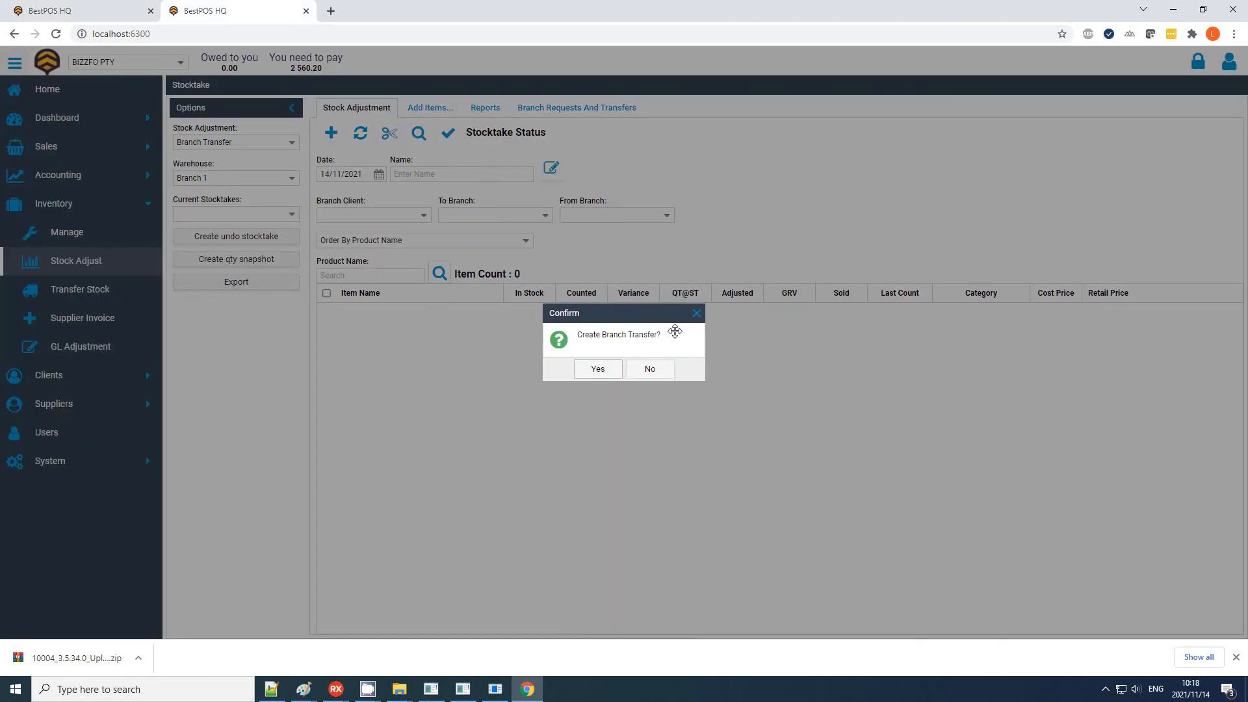
left_click(598, 368)
left_click(478, 175)
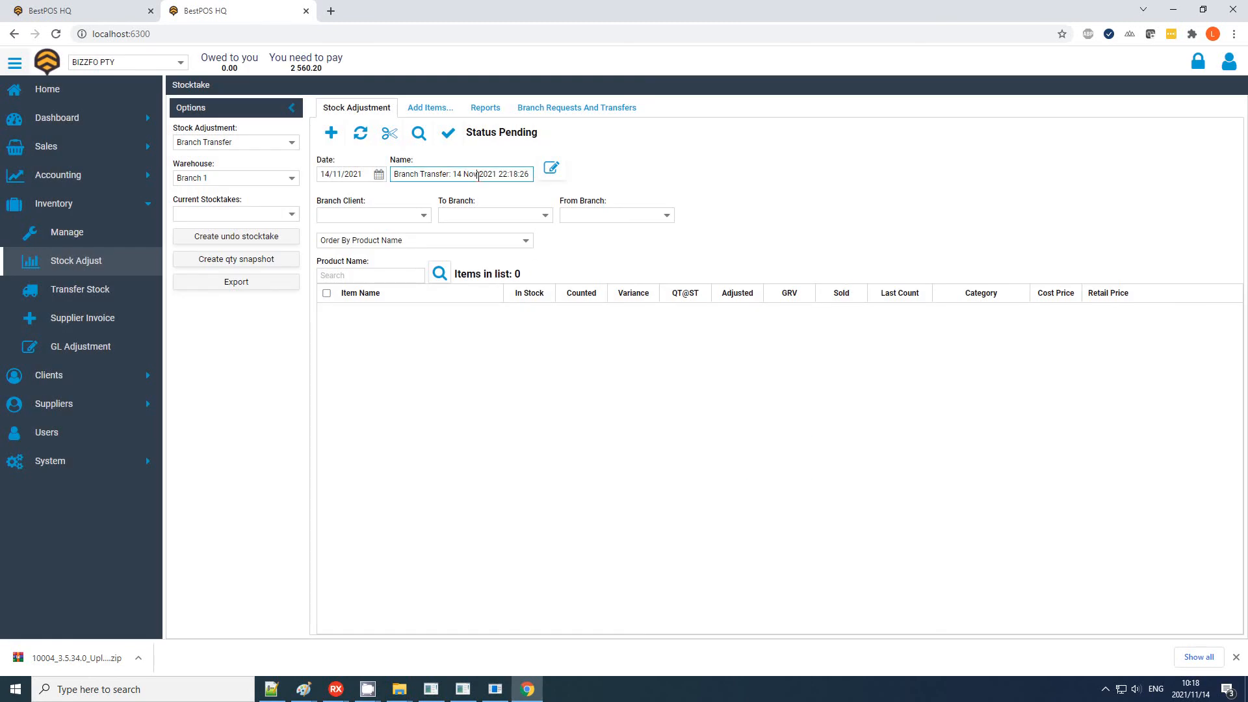
- Load the Branch 1 item list, add New Item and New Item 2 to the branch transfer, and return to the transfer
left_click(421, 133)
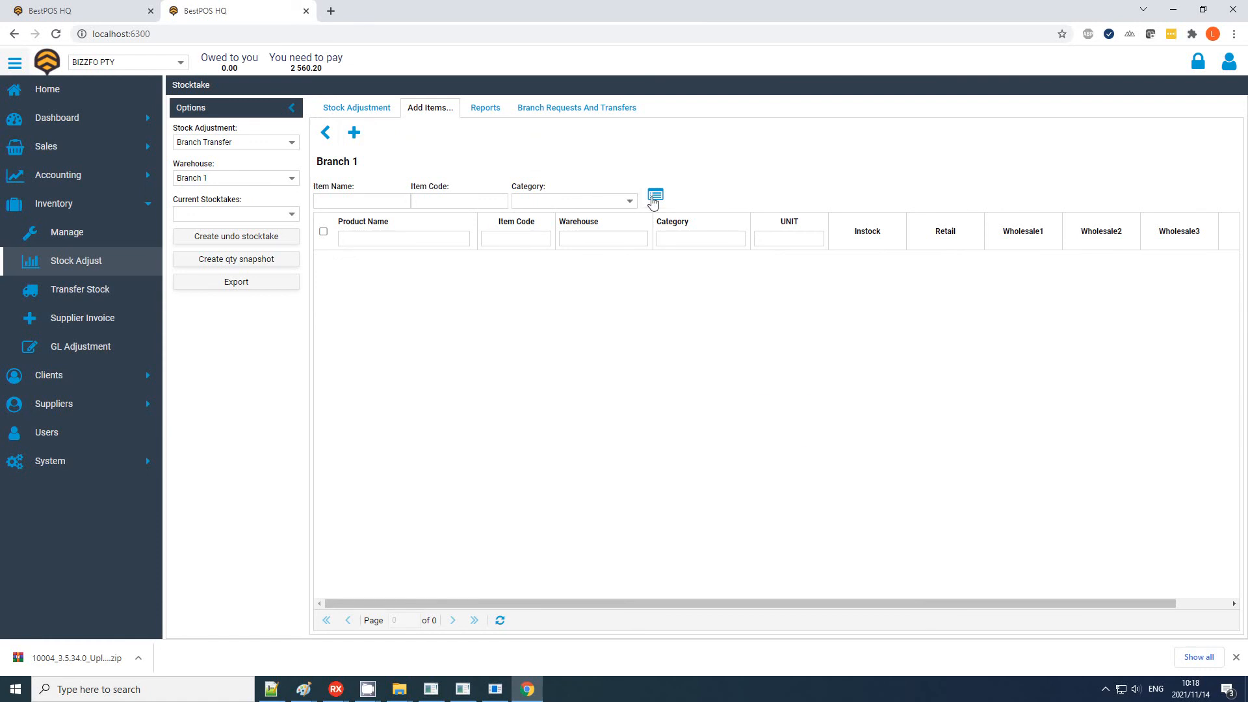
left_click(655, 196)
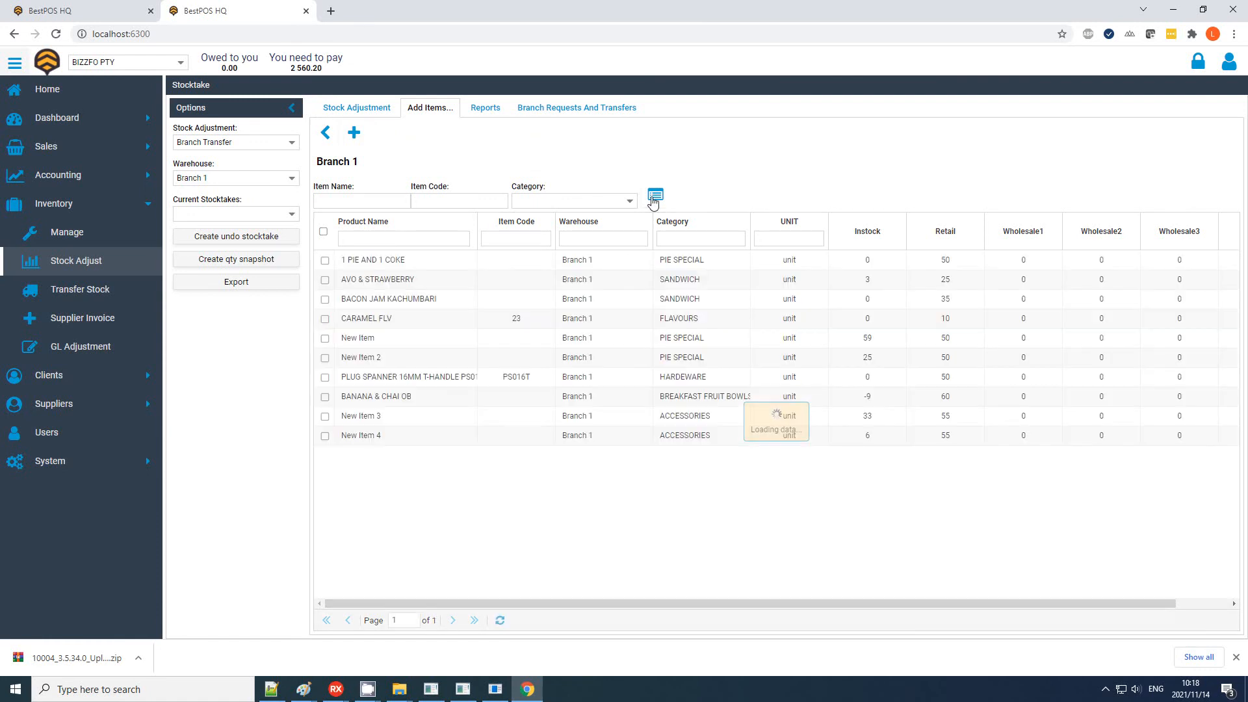
left_click(326, 339)
left_click(326, 357)
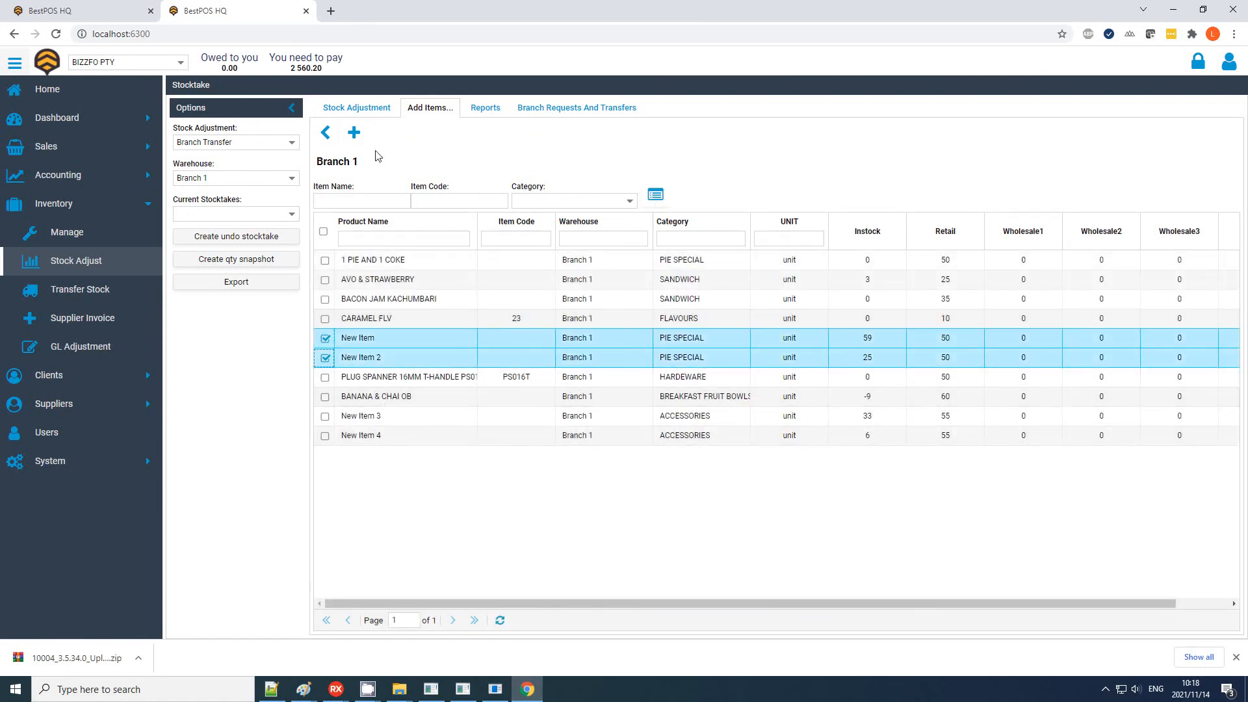
left_click(354, 132)
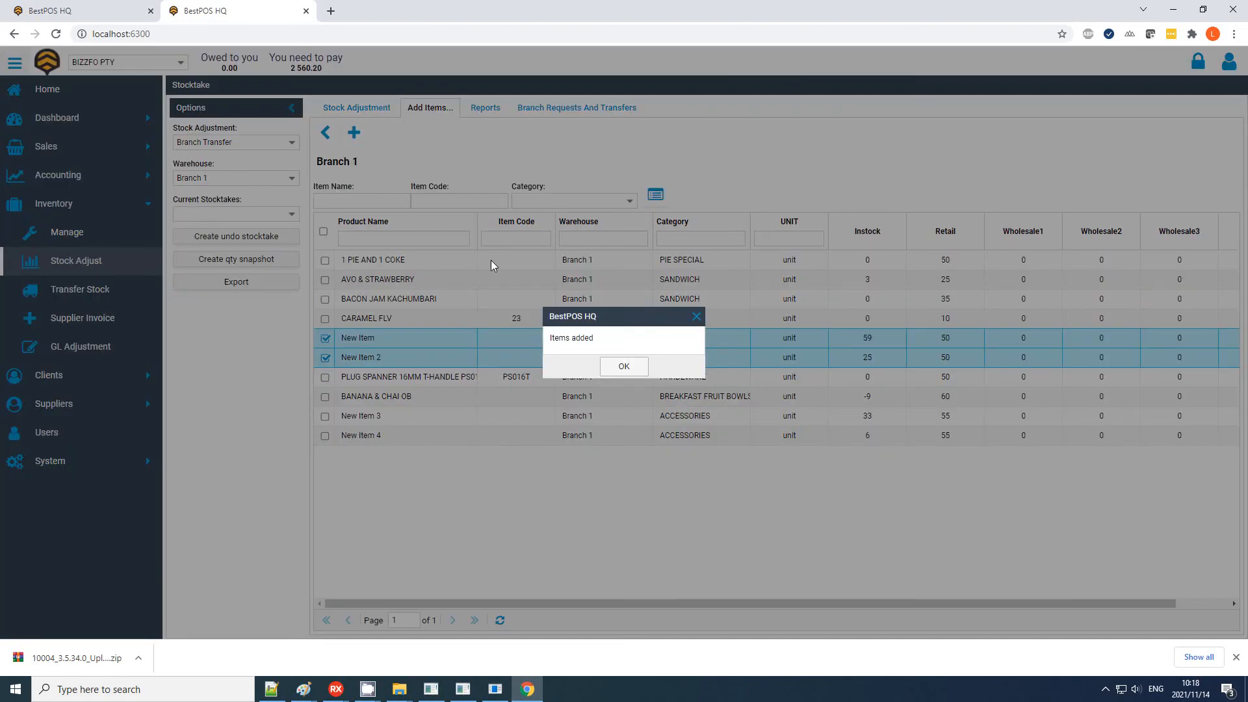
left_click(621, 366)
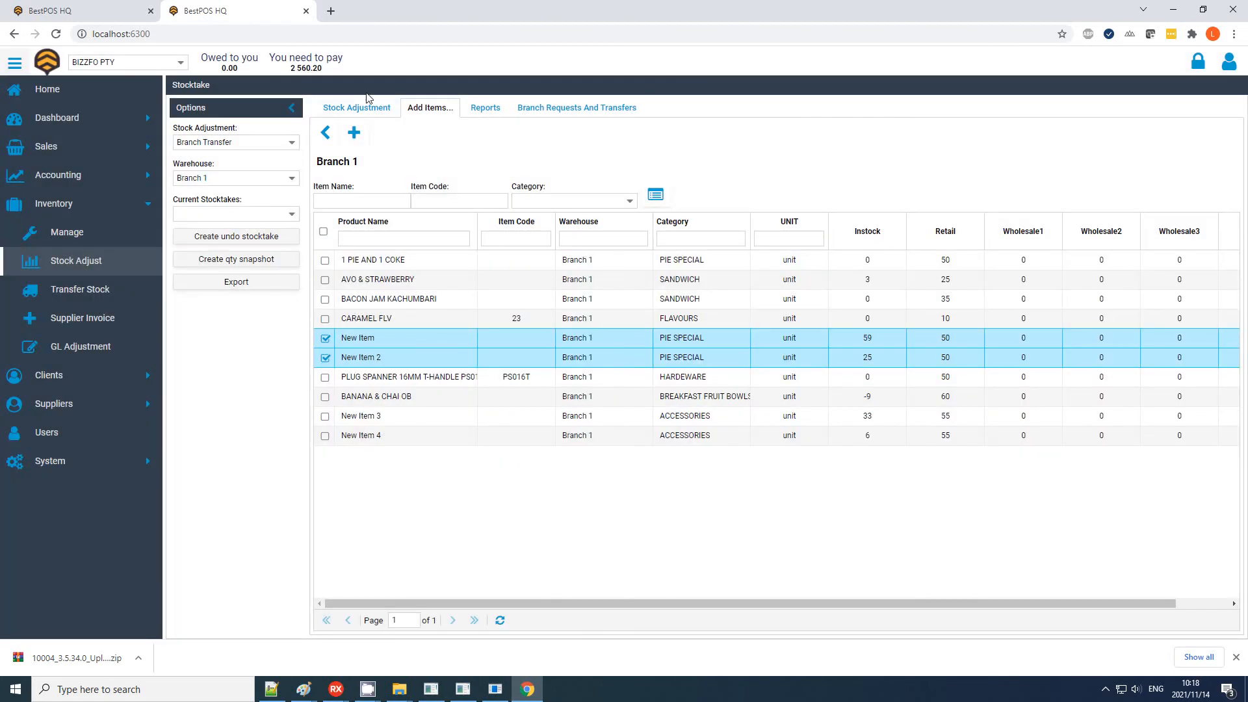
left_click(325, 133)
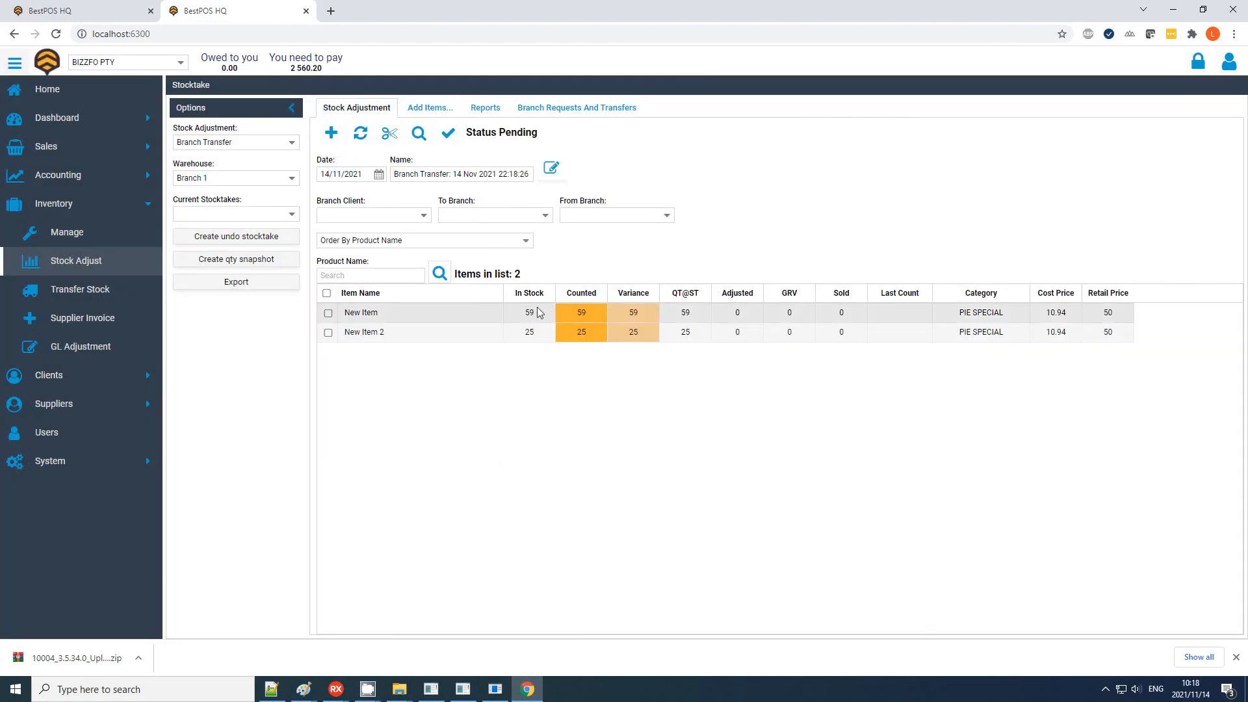
- Set the counted quantity to -9 for New Item and -5 for New Item 2
left_click(583, 313)
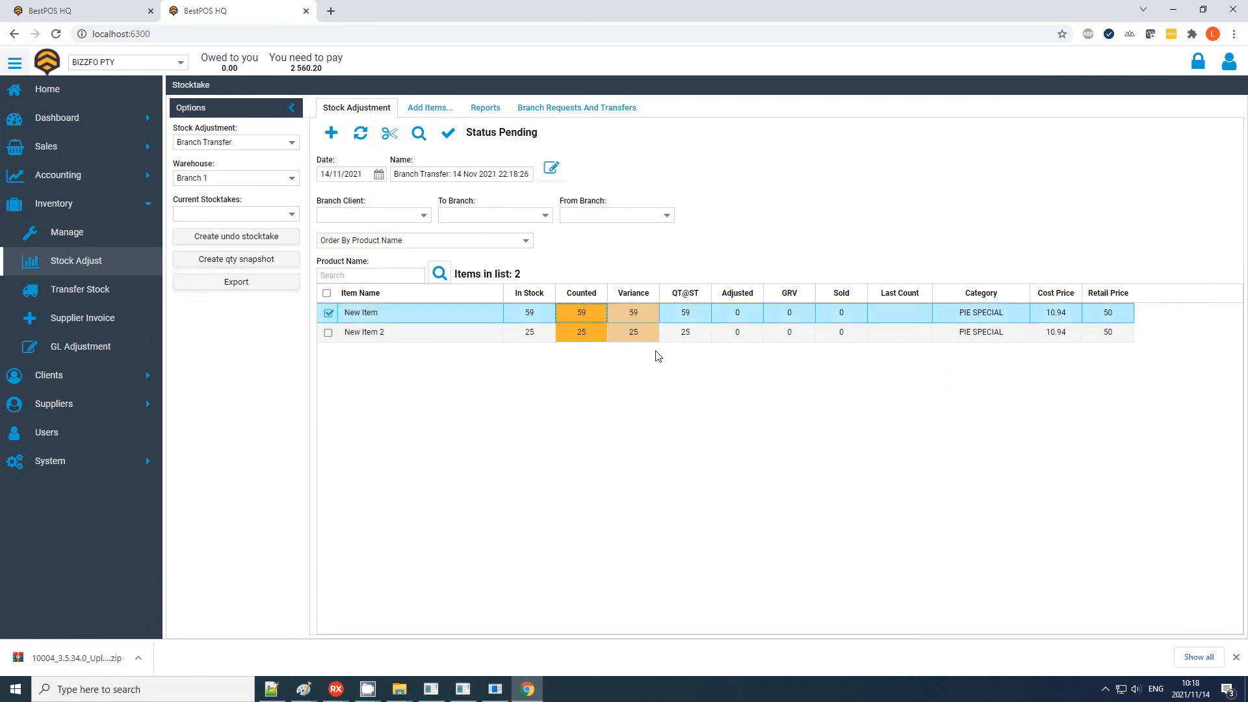
key("Return")
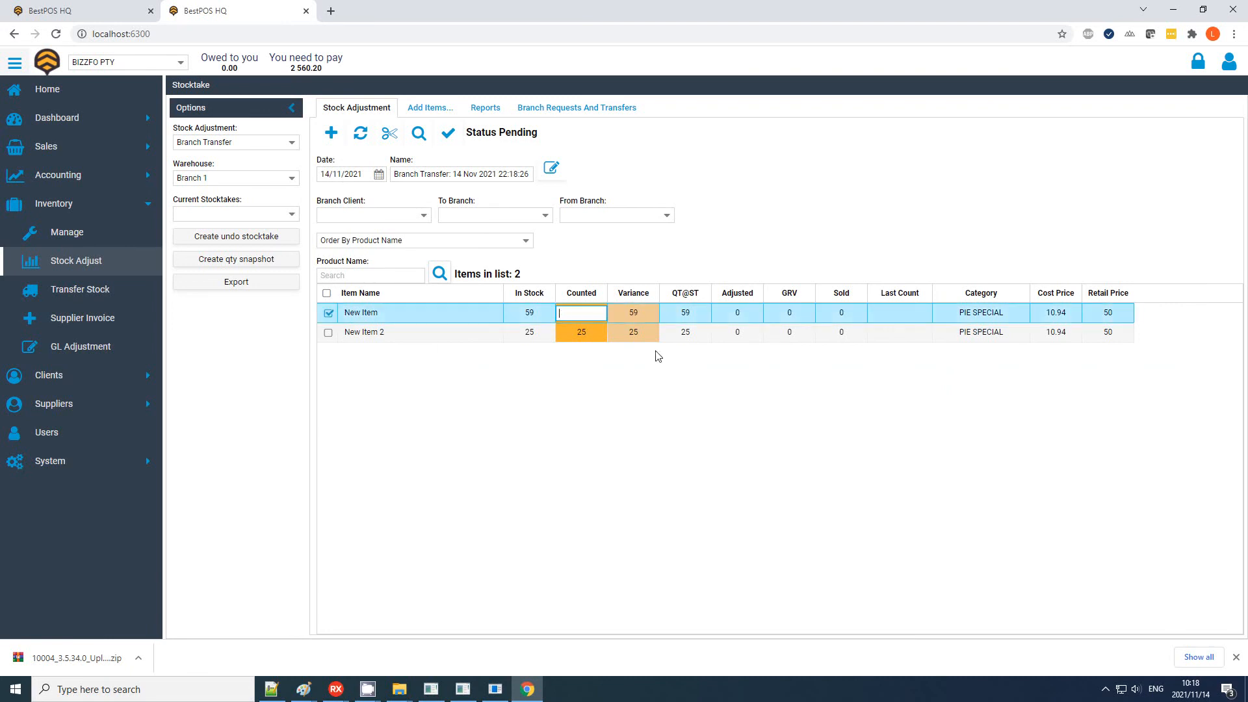
key("Return")
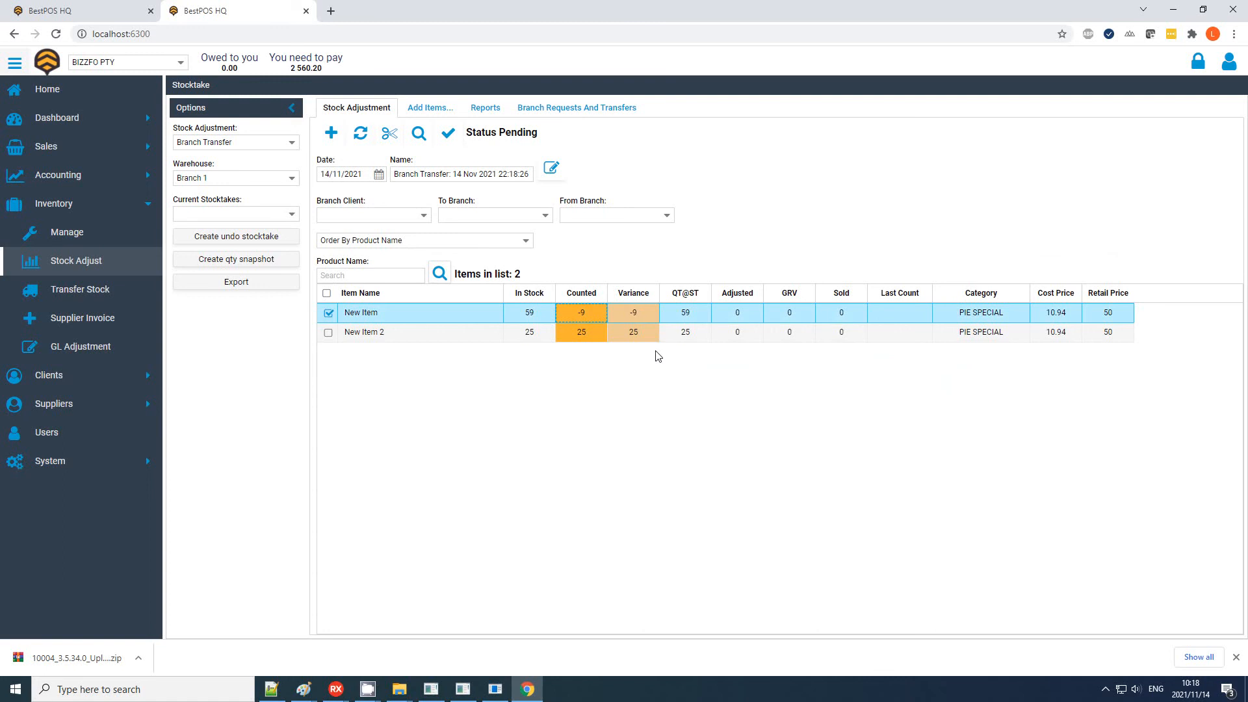
left_click(588, 334)
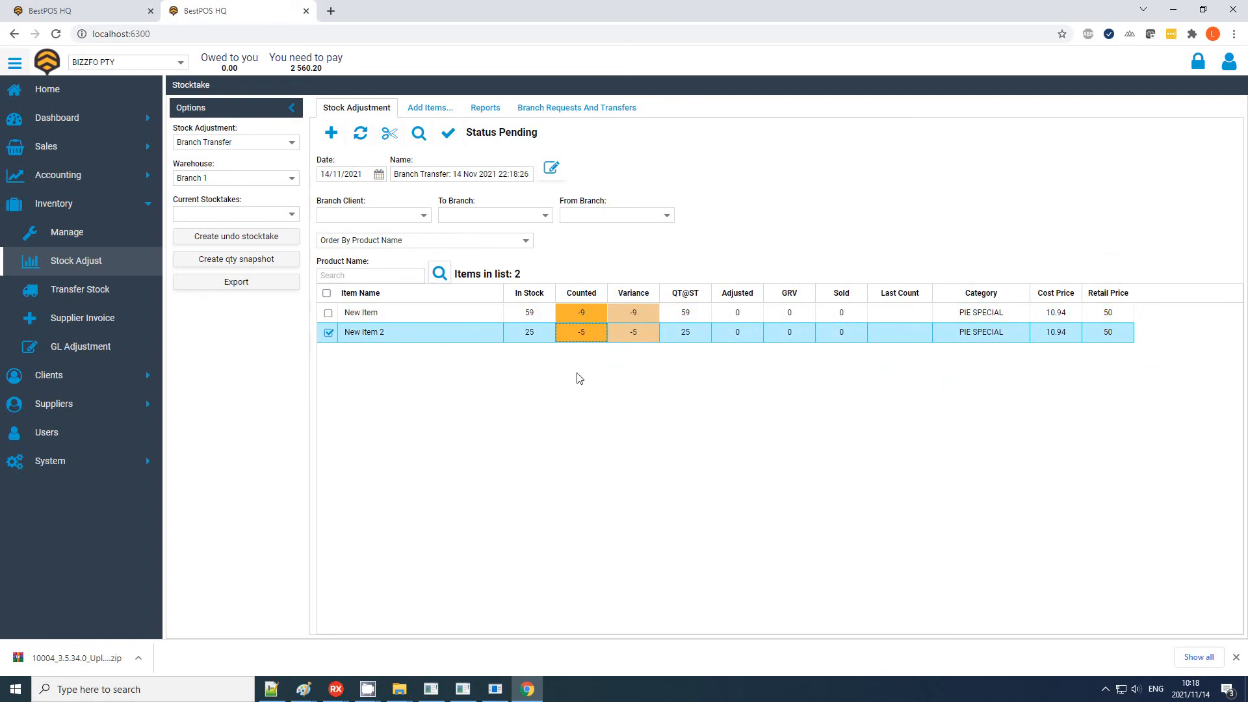
- Set the branch client to BRANCH 2, the destination branch to Branch 2 and the source branch to Branch 1
left_click(423, 216)
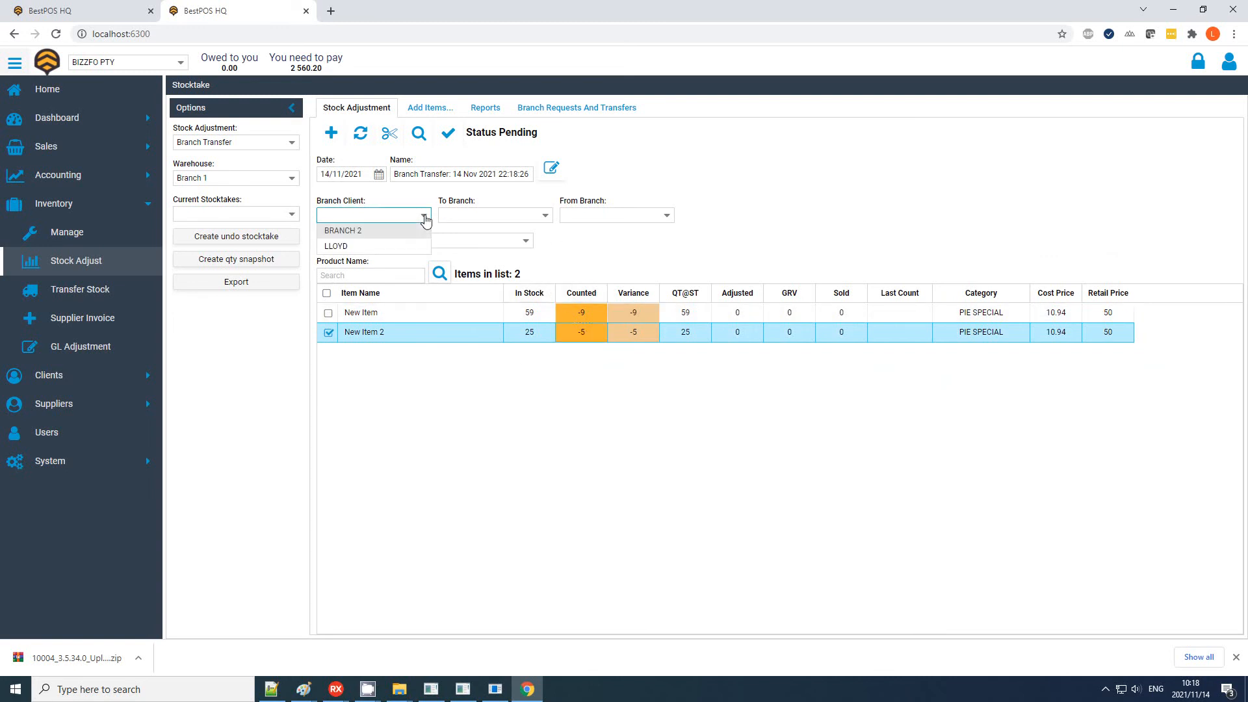
left_click(368, 231)
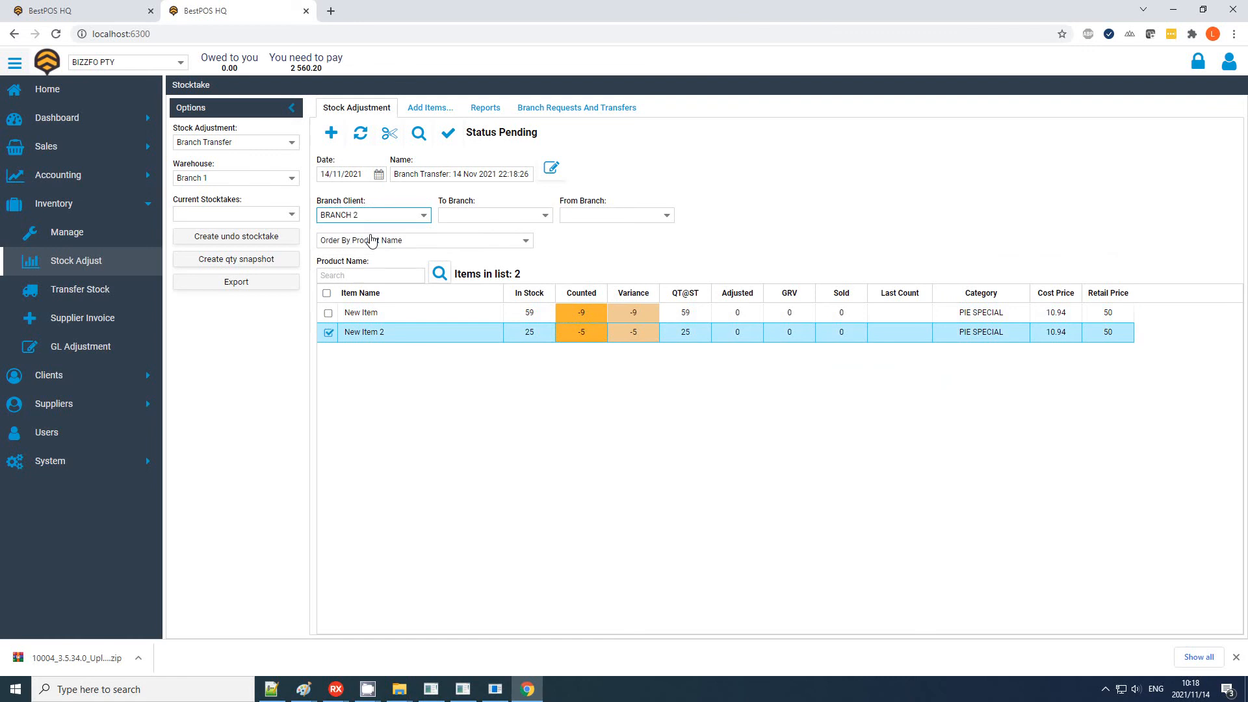
left_click(544, 215)
left_click(488, 246)
left_click(667, 218)
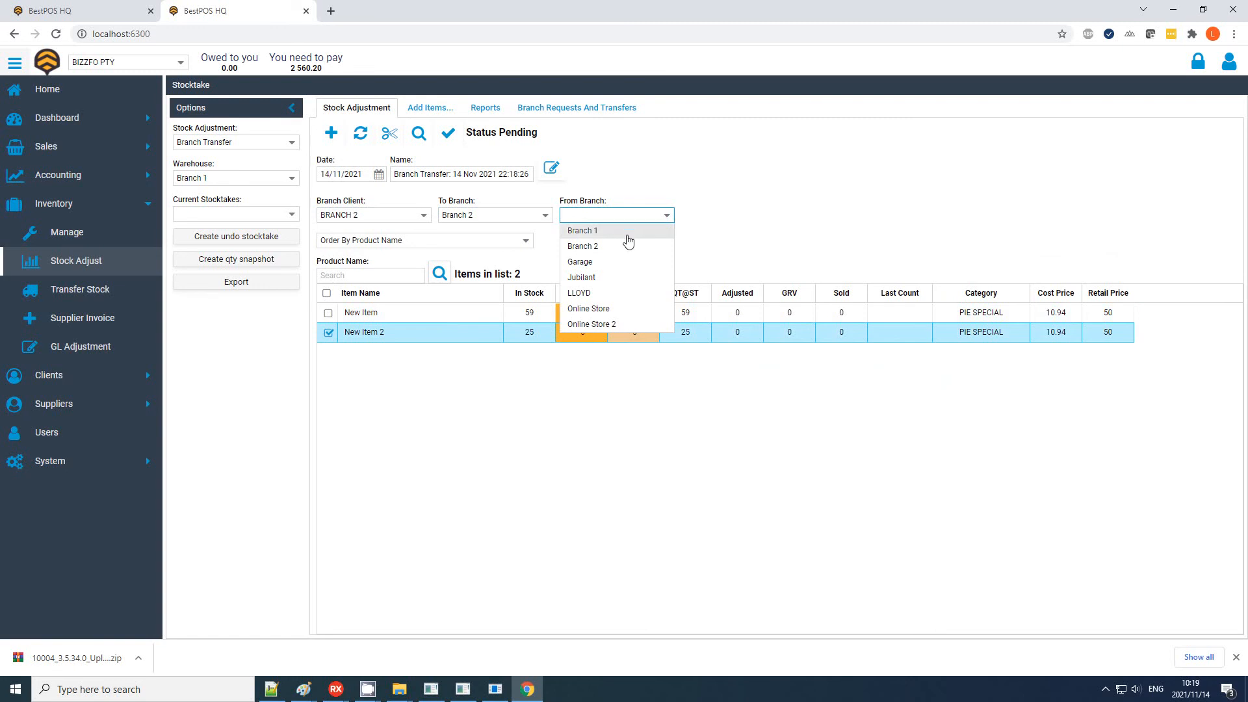
left_click(641, 232)
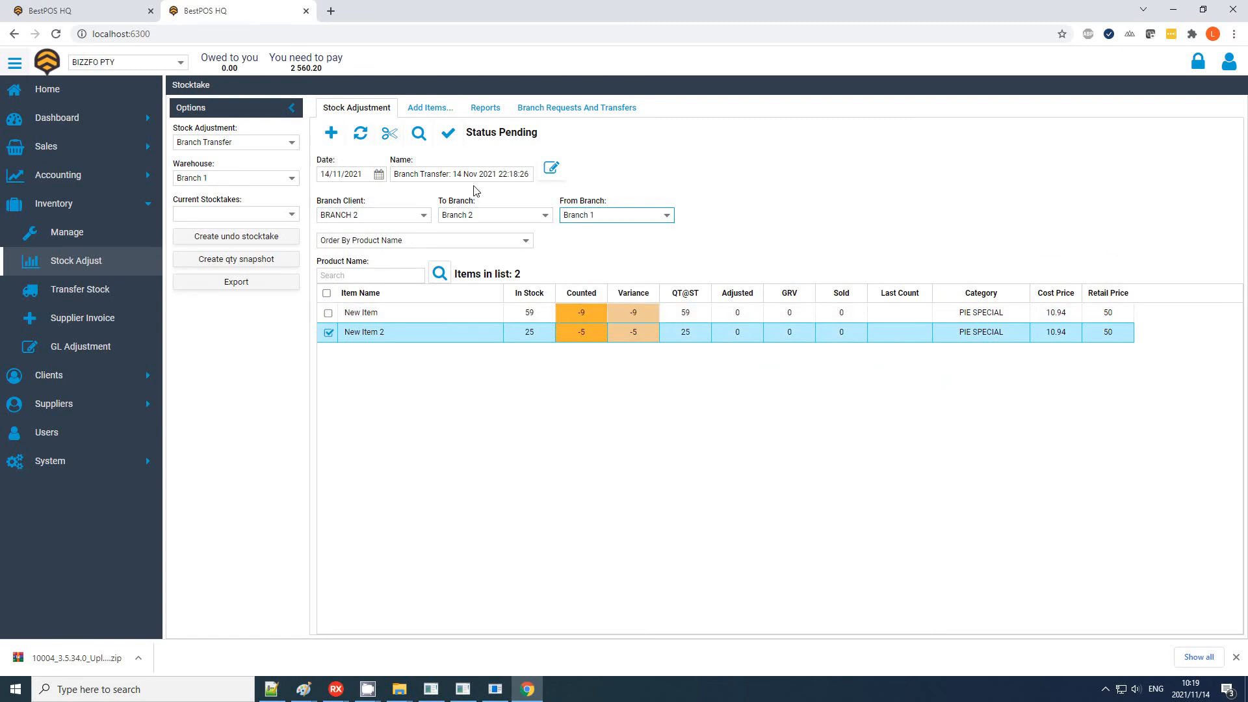
- Process the branch transfer from Branch 1 to Branch 2 and confirm it
left_click(448, 133)
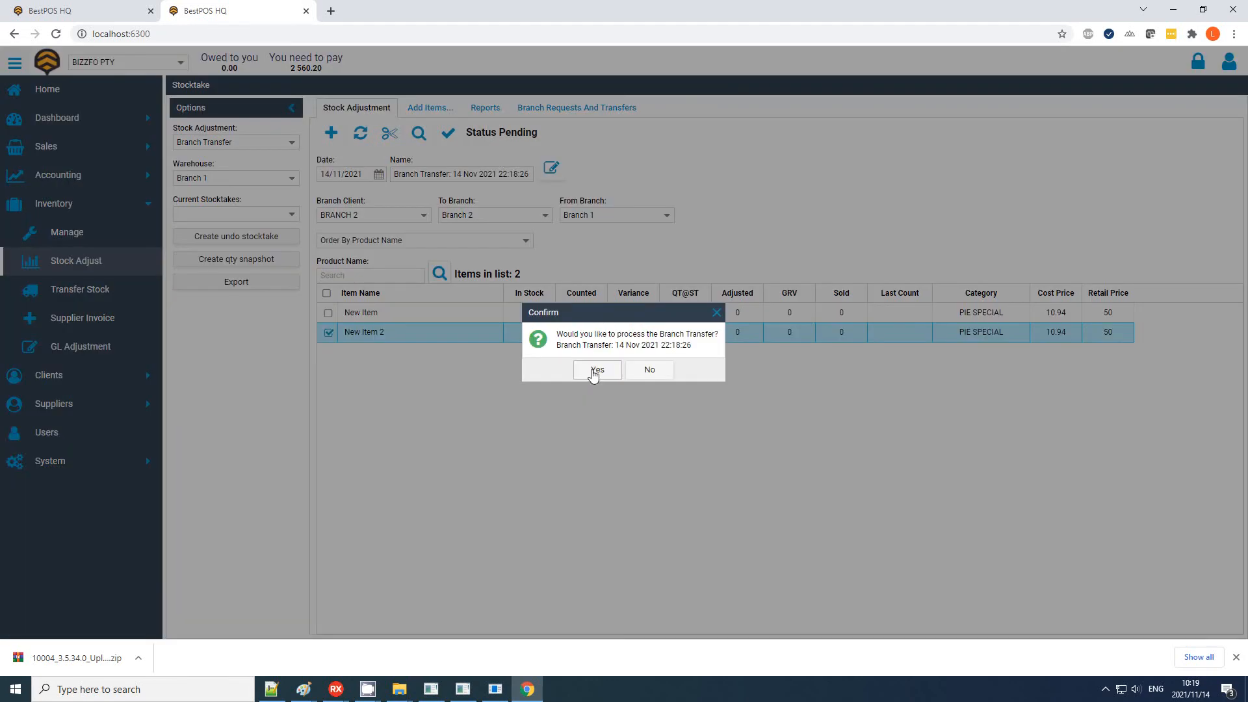
left_click(594, 371)
left_click(624, 368)
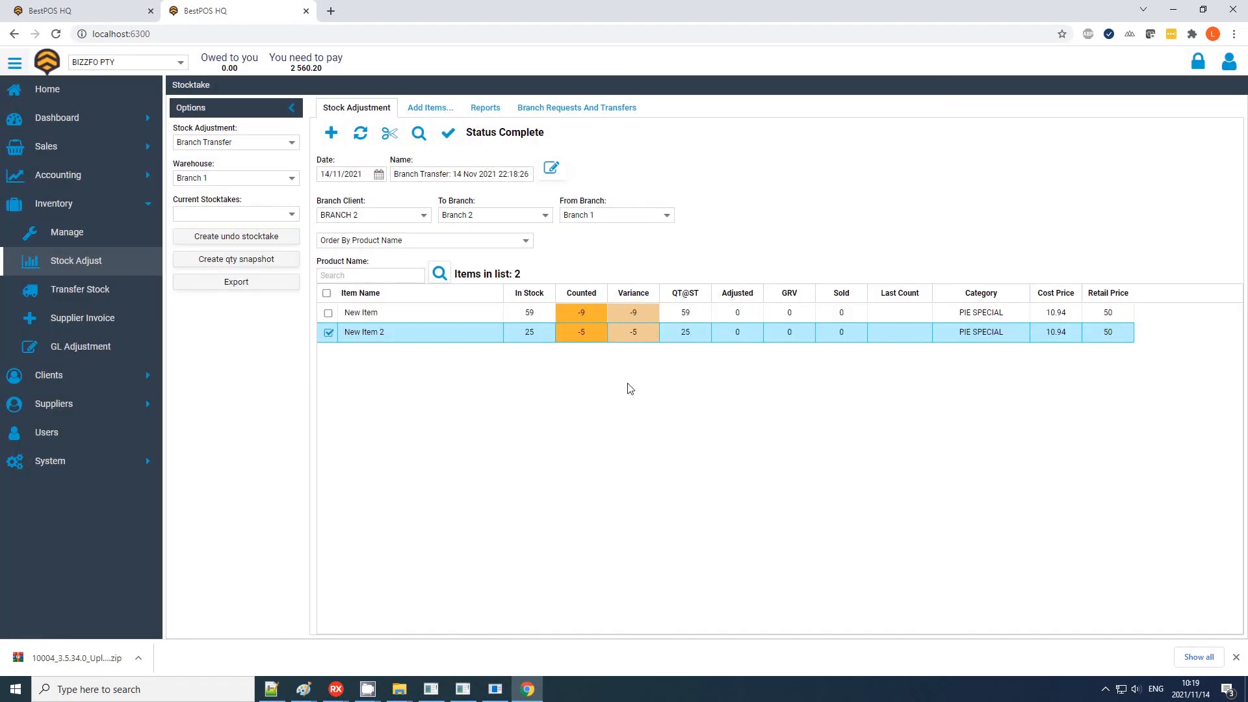
- Reload the Branch 1 item list to check the in-stock quantities of New Item and New Item 2
left_click(448, 108)
left_click(655, 195)
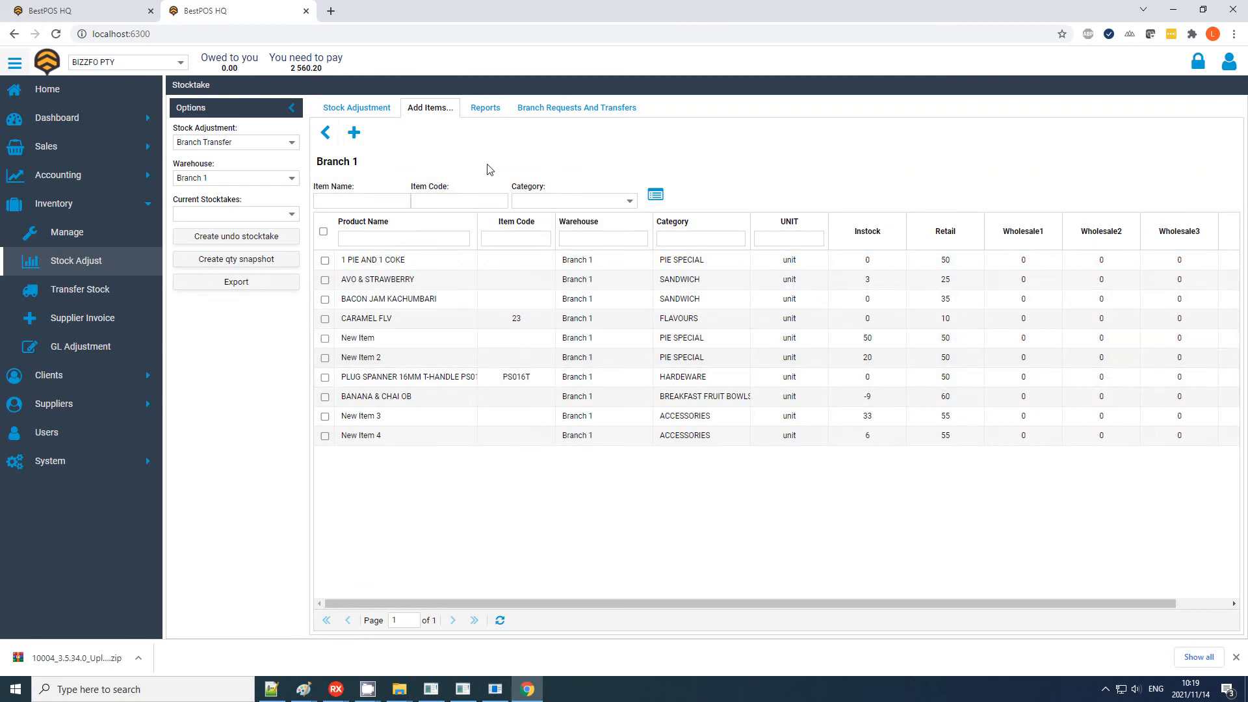
- List the branch requests and transfers dated 14/11/2021 and widen the Name column to show the full transfer names
left_click(572, 109)
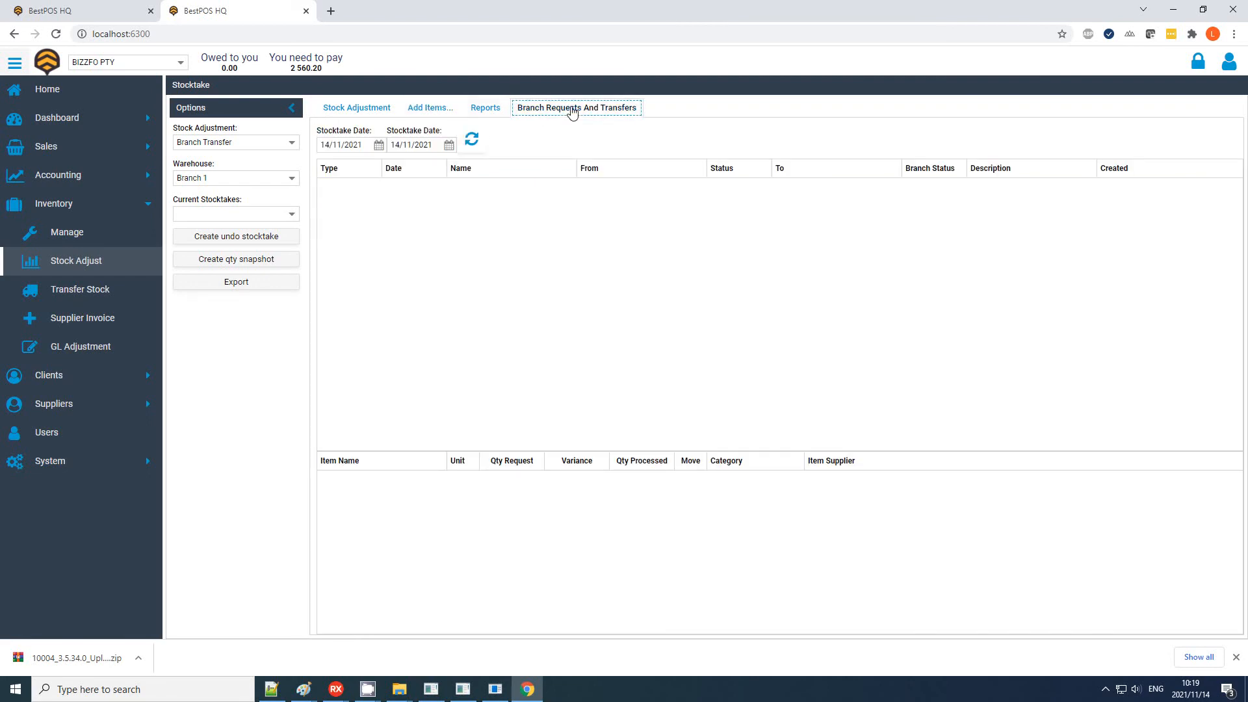
left_click(472, 141)
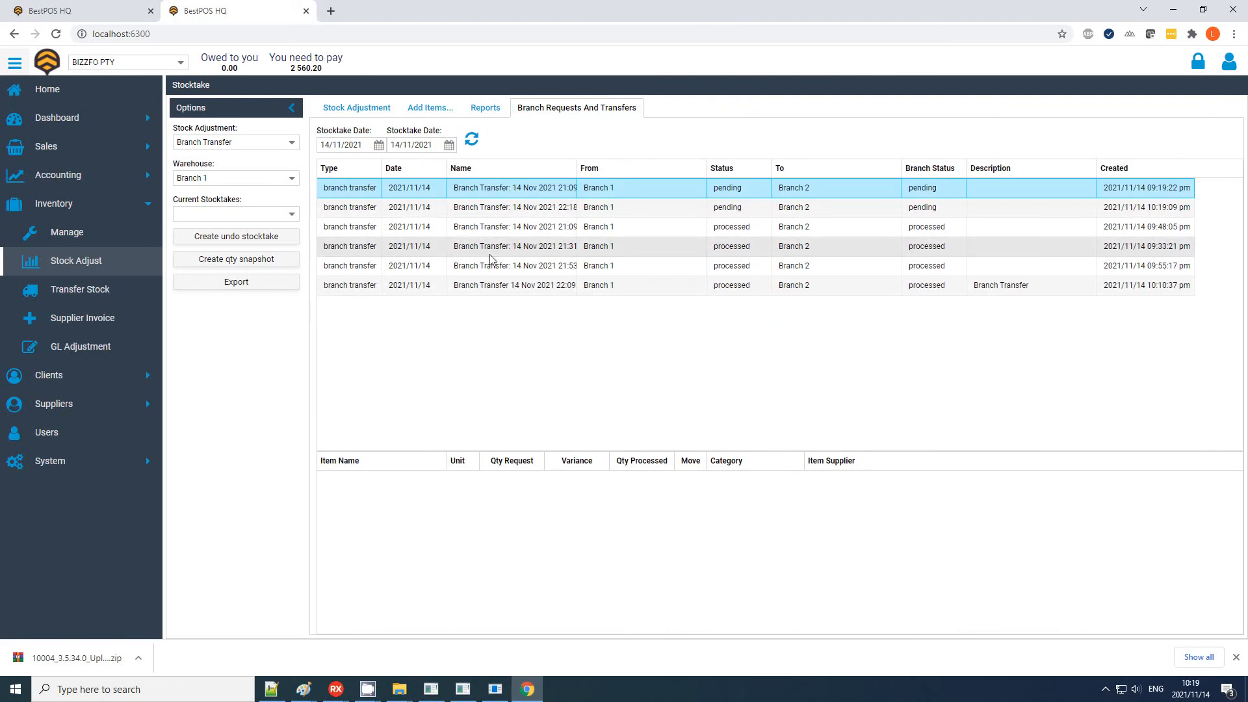
left_click_drag(577, 168, 590, 167)
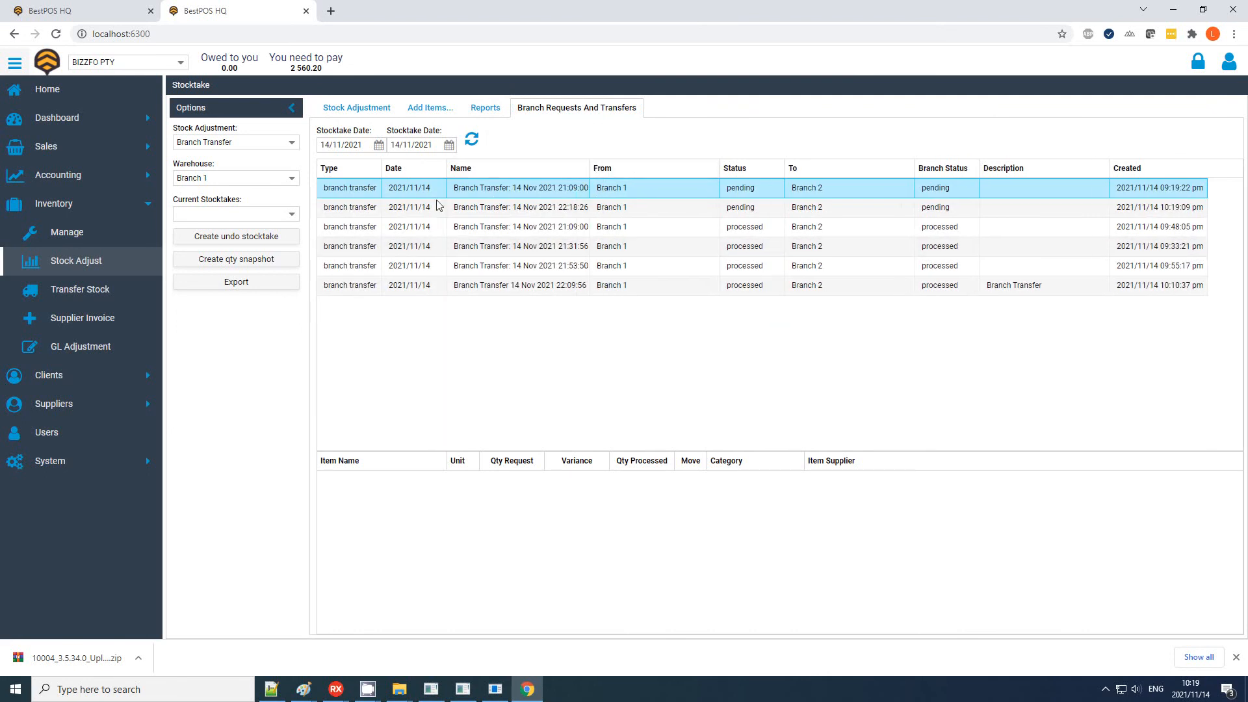
- Examine the branches, statuses and requested item quantities of the pending transfer named Branch Transfer: 14 Nov 2021 22:18:26
left_click(455, 193)
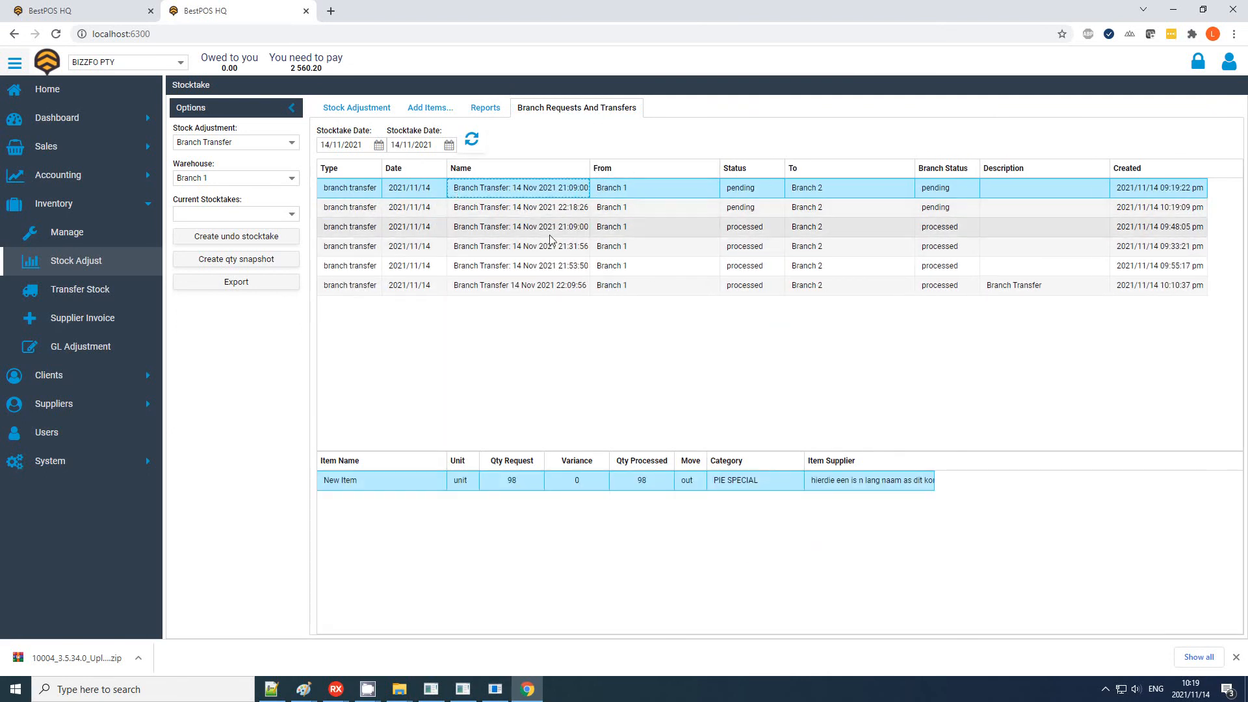
left_click(543, 209)
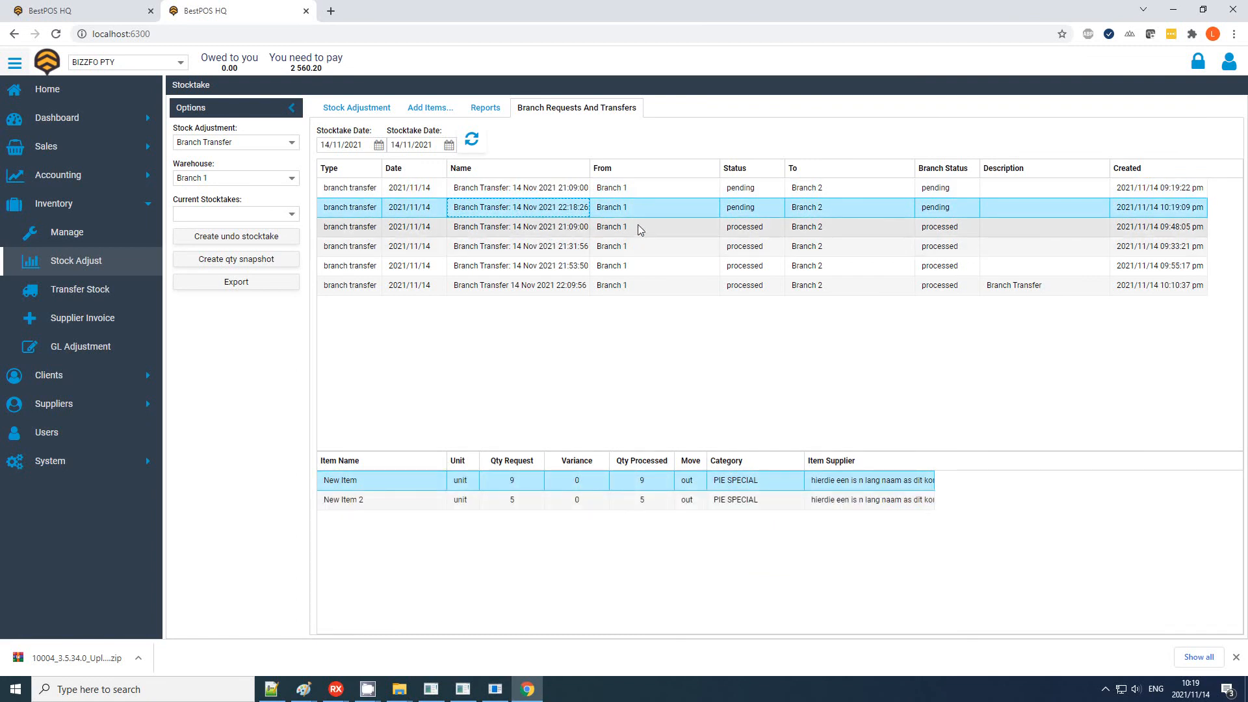
left_click(856, 209)
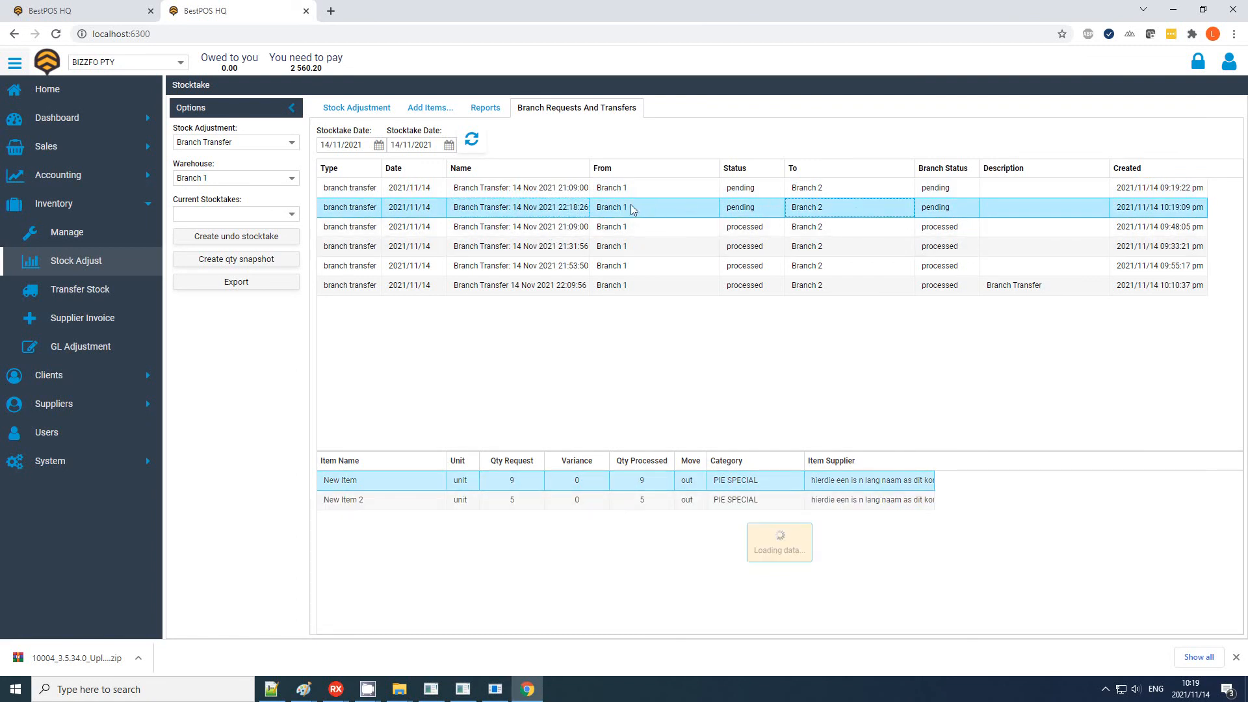
left_click(748, 212)
left_click(805, 214)
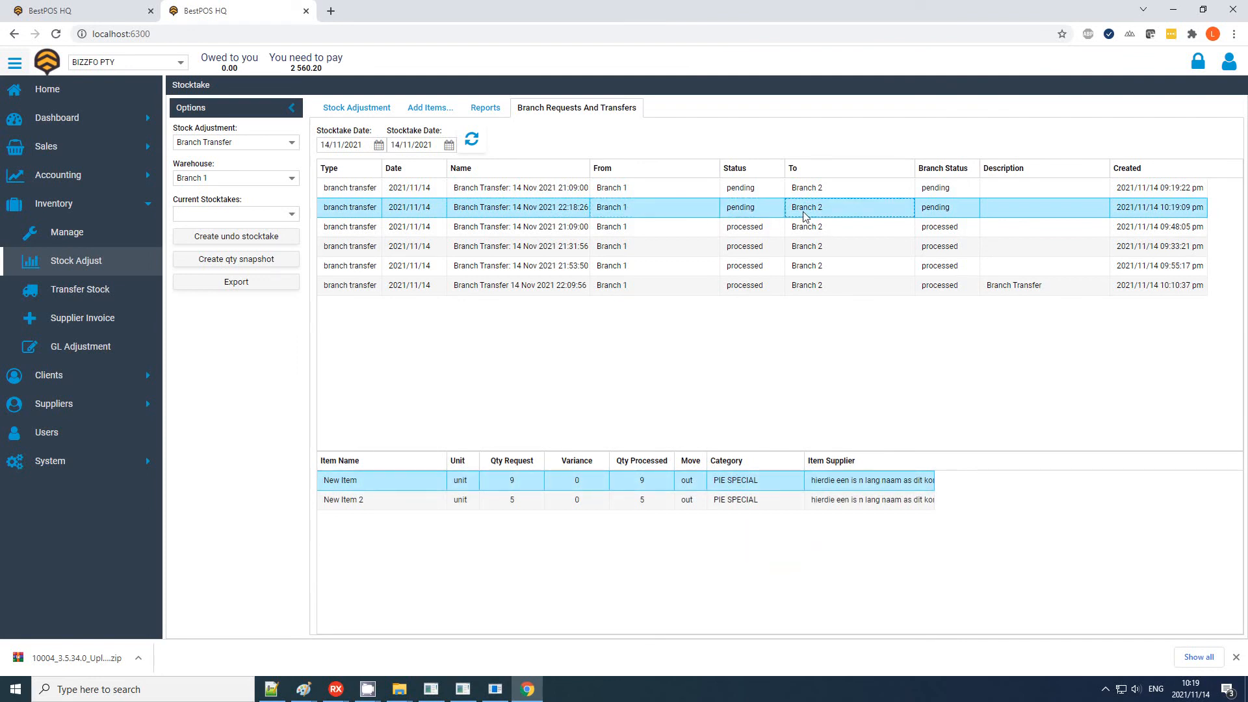
left_click(928, 217)
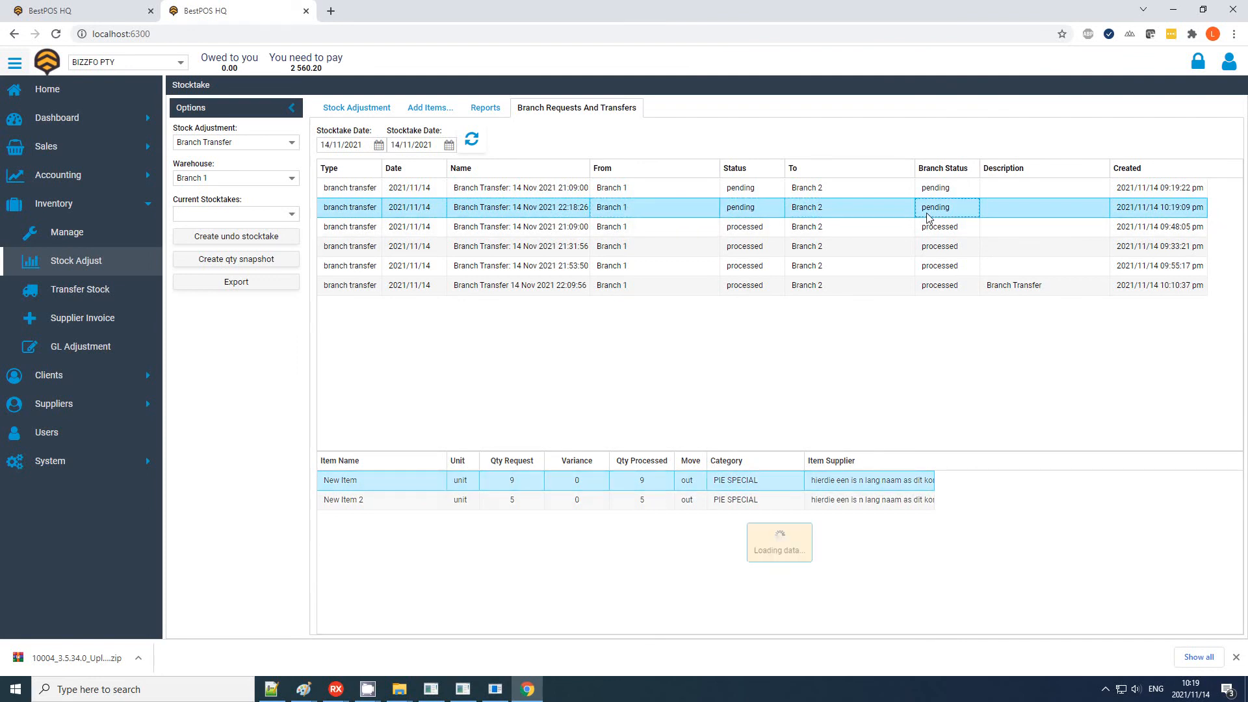
left_click(519, 484)
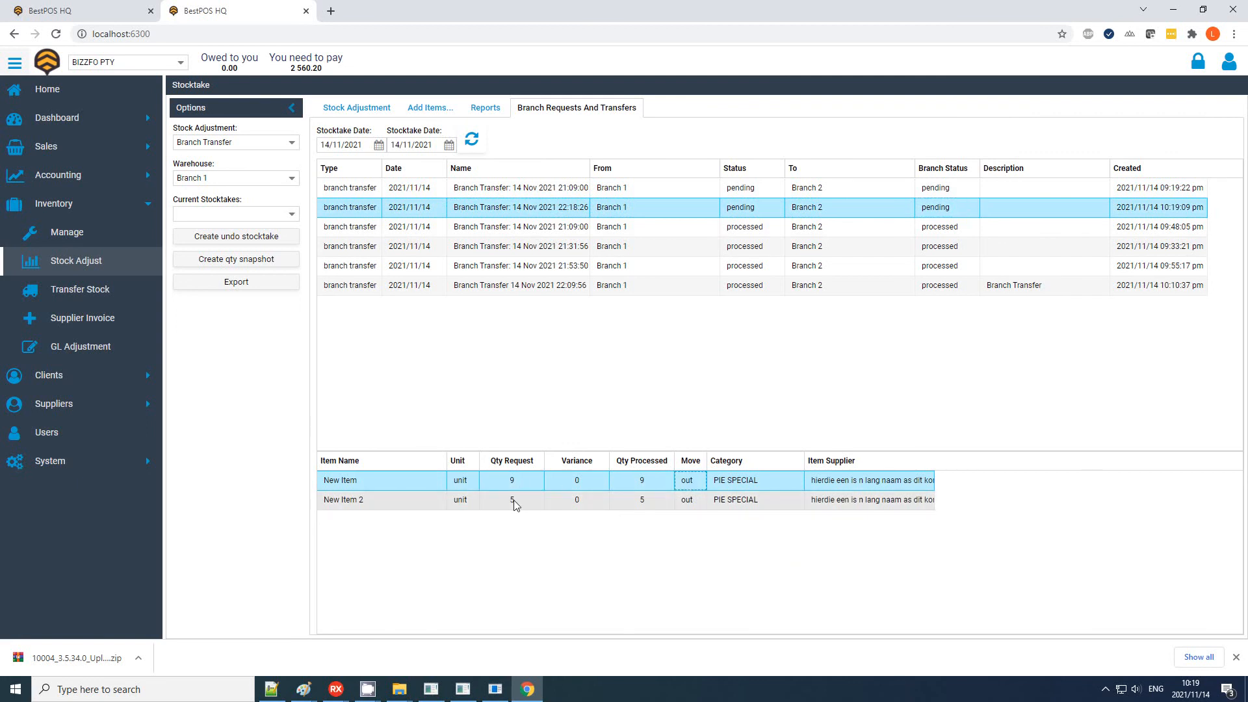
- Check the requested quantity and move direction of New Item 2 in the pending 22:18:26 transfer
left_click(513, 501)
left_click(691, 504)
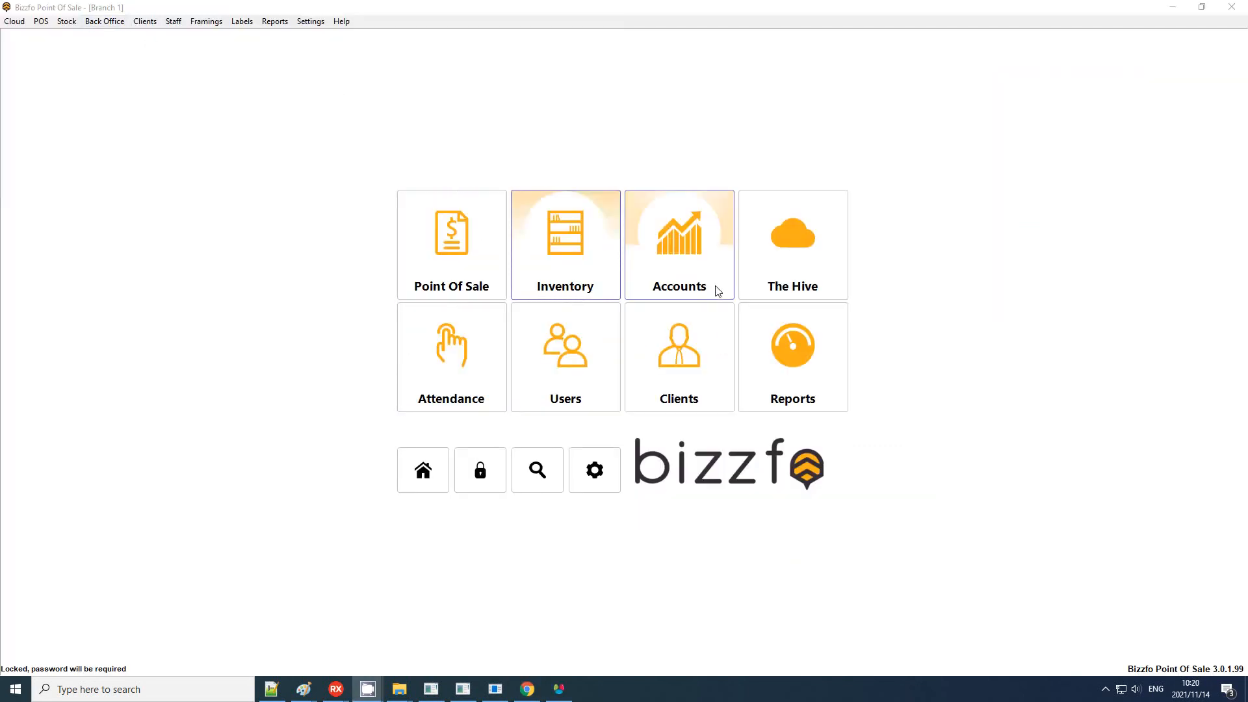
- Switch to the Branch 1 Bizzfo Point Of Sale and run a Hive sync for GRVs and branch invoices
left_click(540, 256)
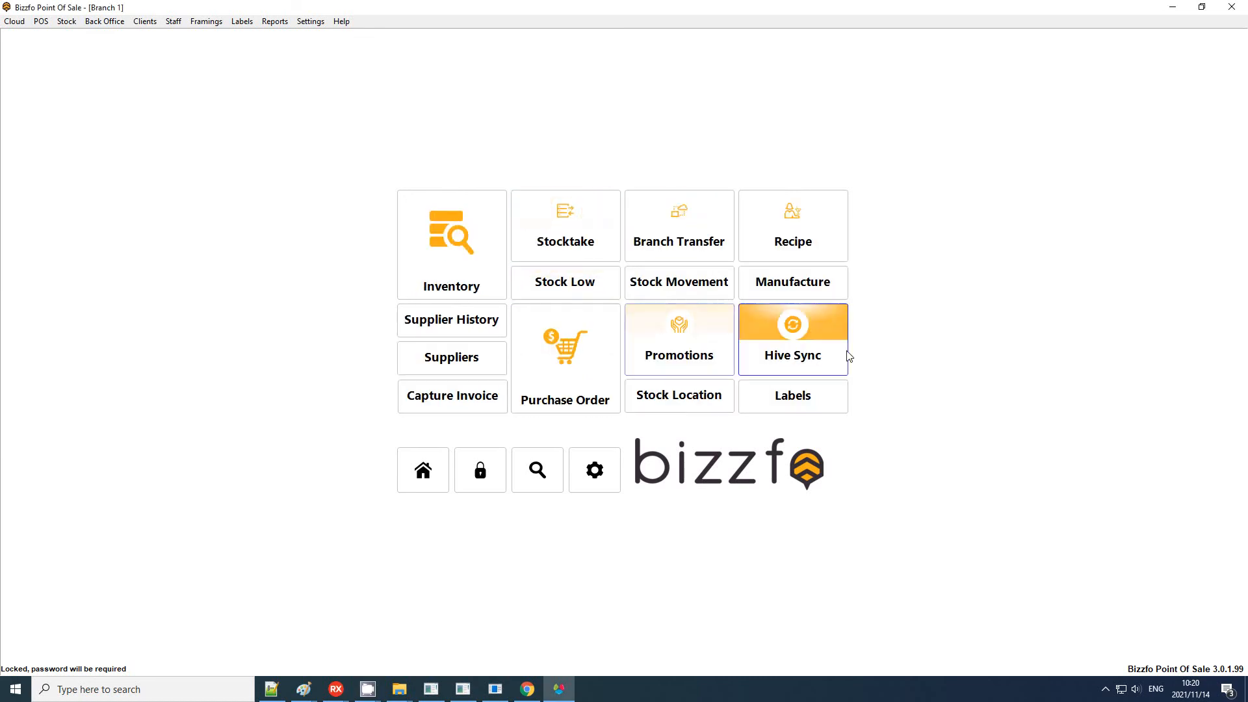
left_click(819, 345)
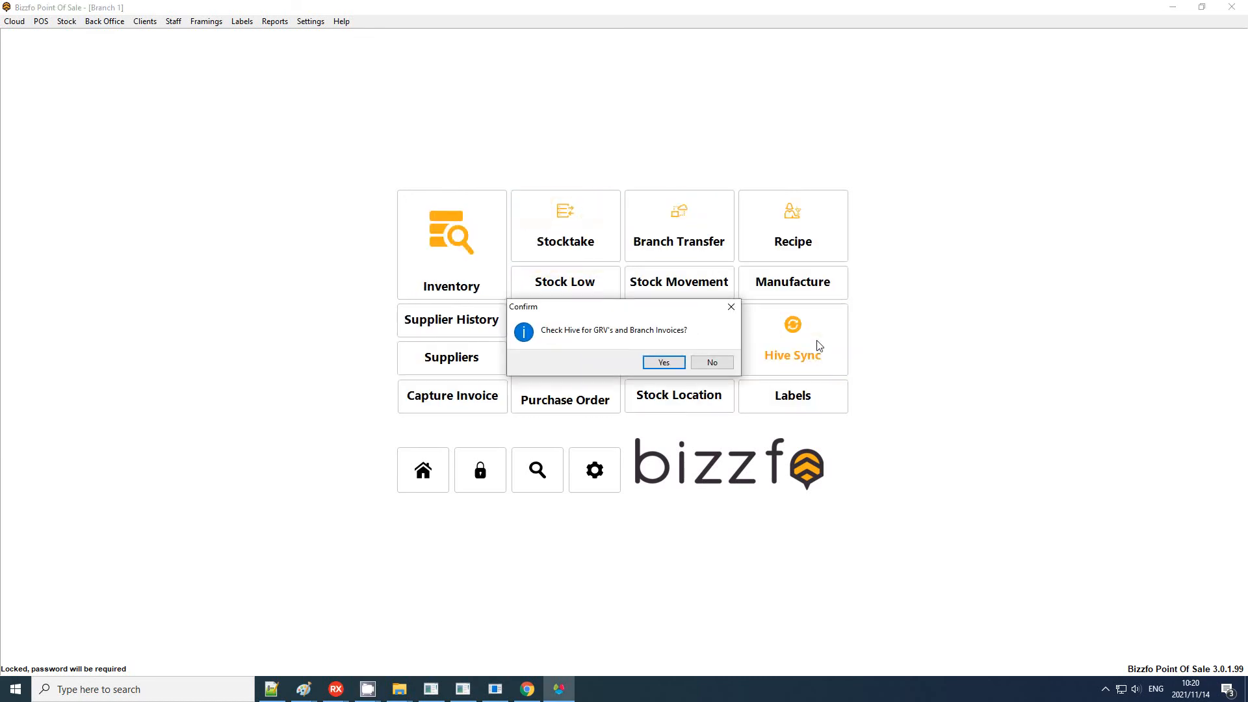
left_click(672, 362)
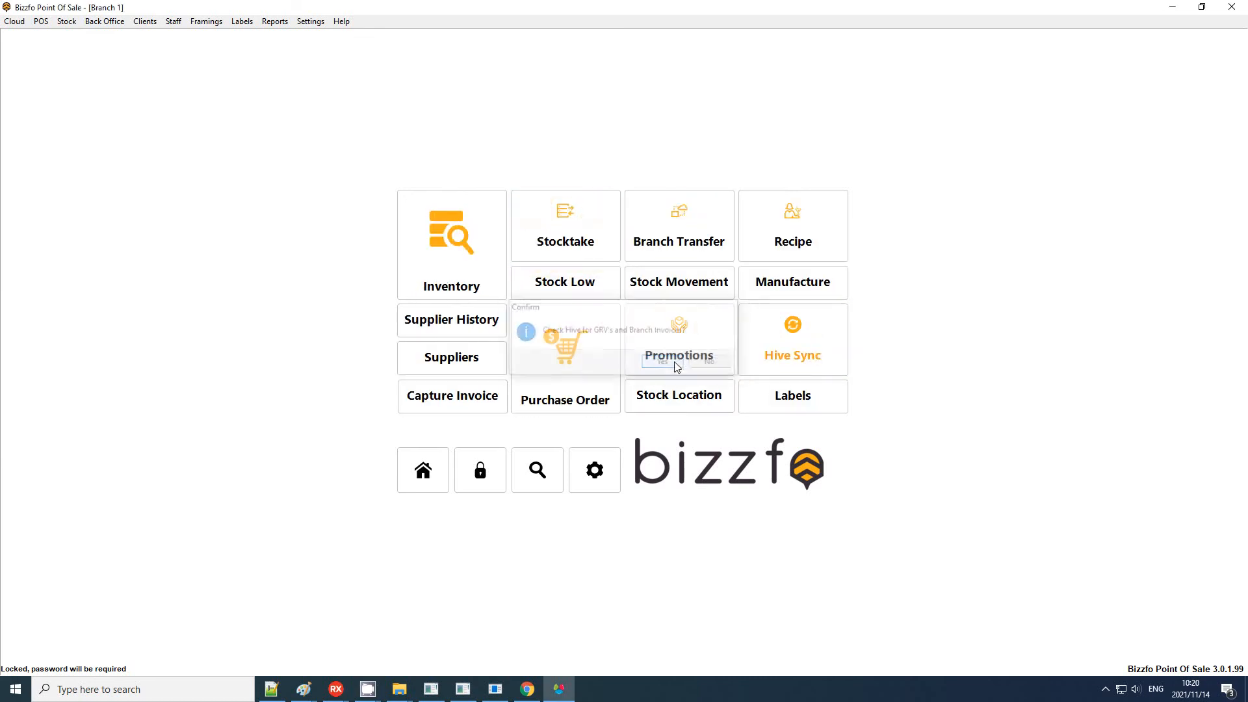
- Open Branch 1's branch transfers with the login password and load the stock sheet of Branch Transfer: 14 Nov 2021 22:18:26
left_click(682, 247)
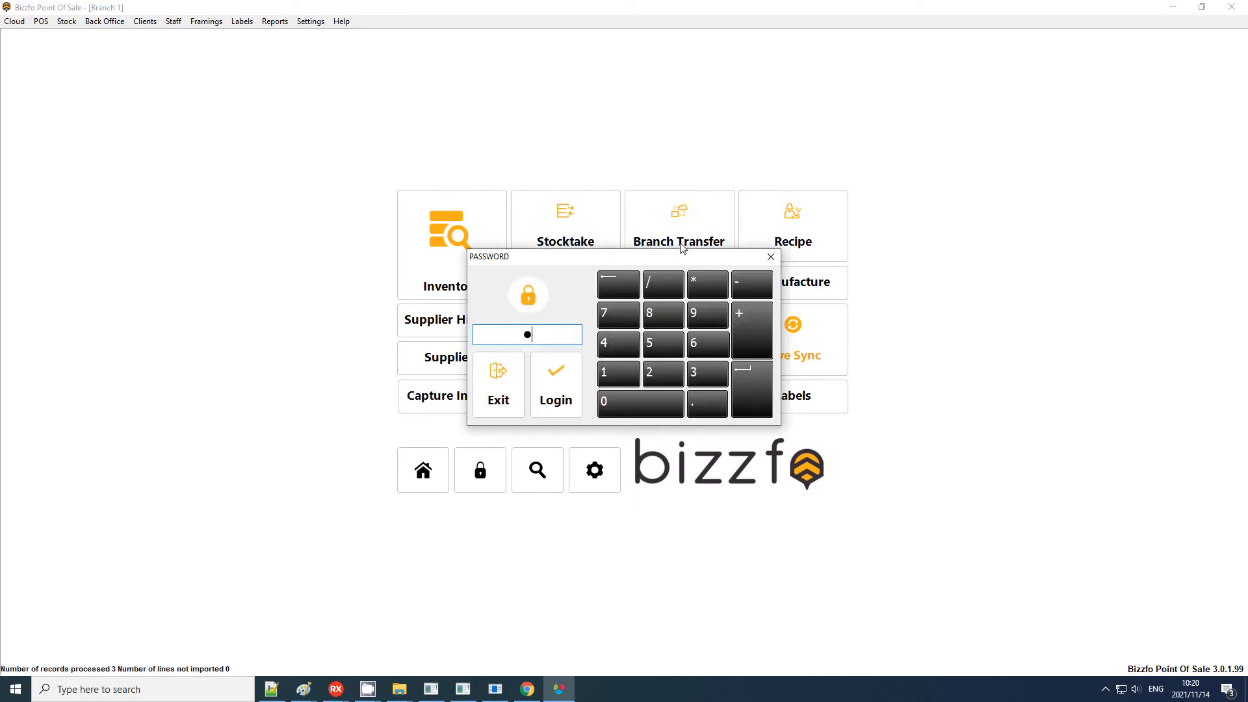
key("Return")
left_click(61, 196)
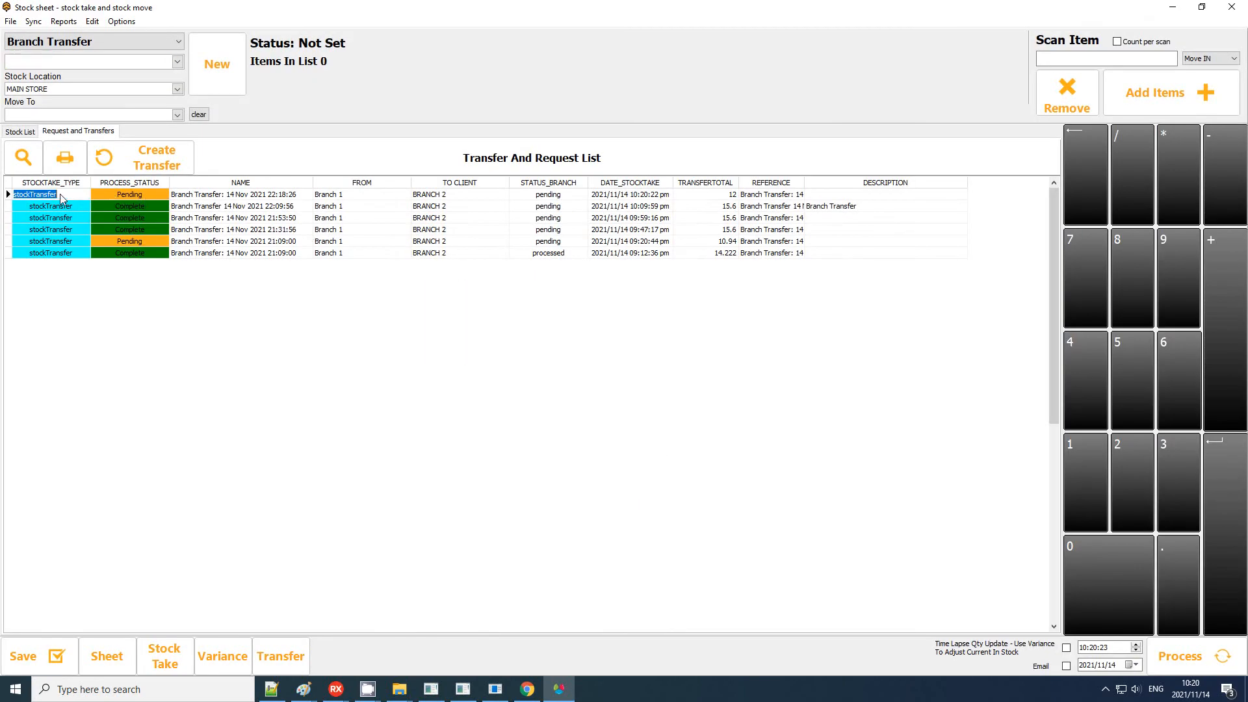
left_click(233, 197)
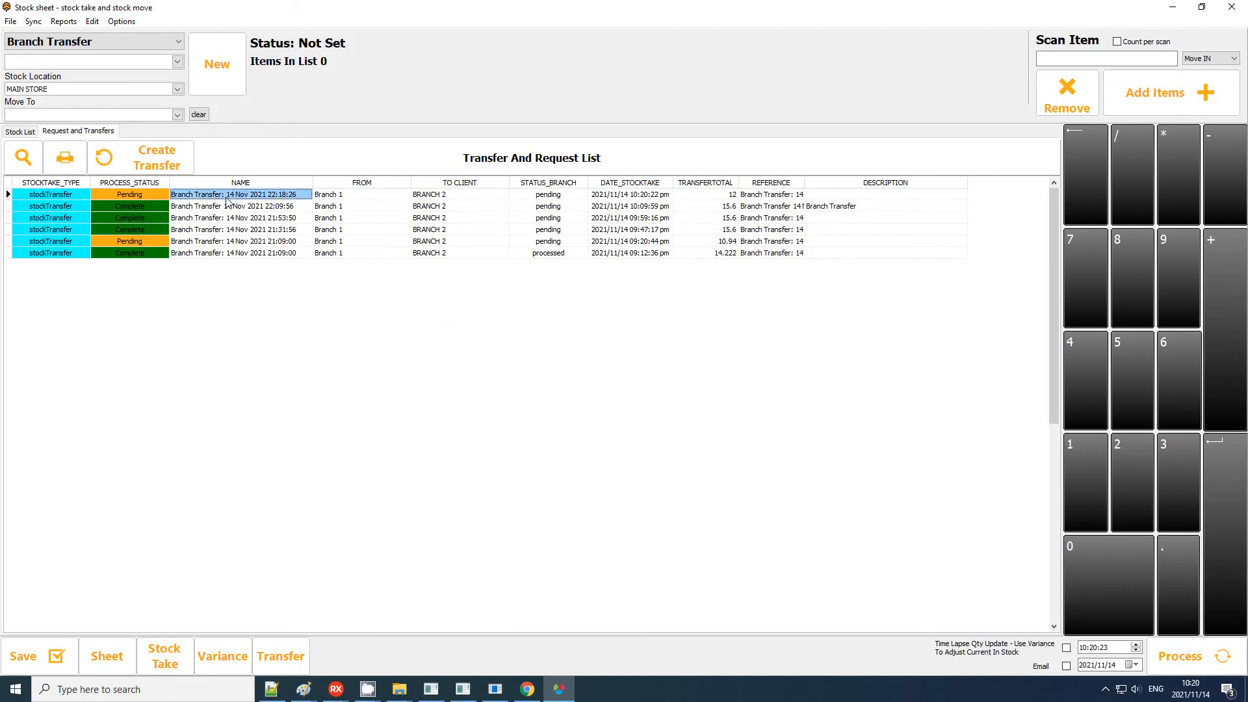
double_click(290, 195)
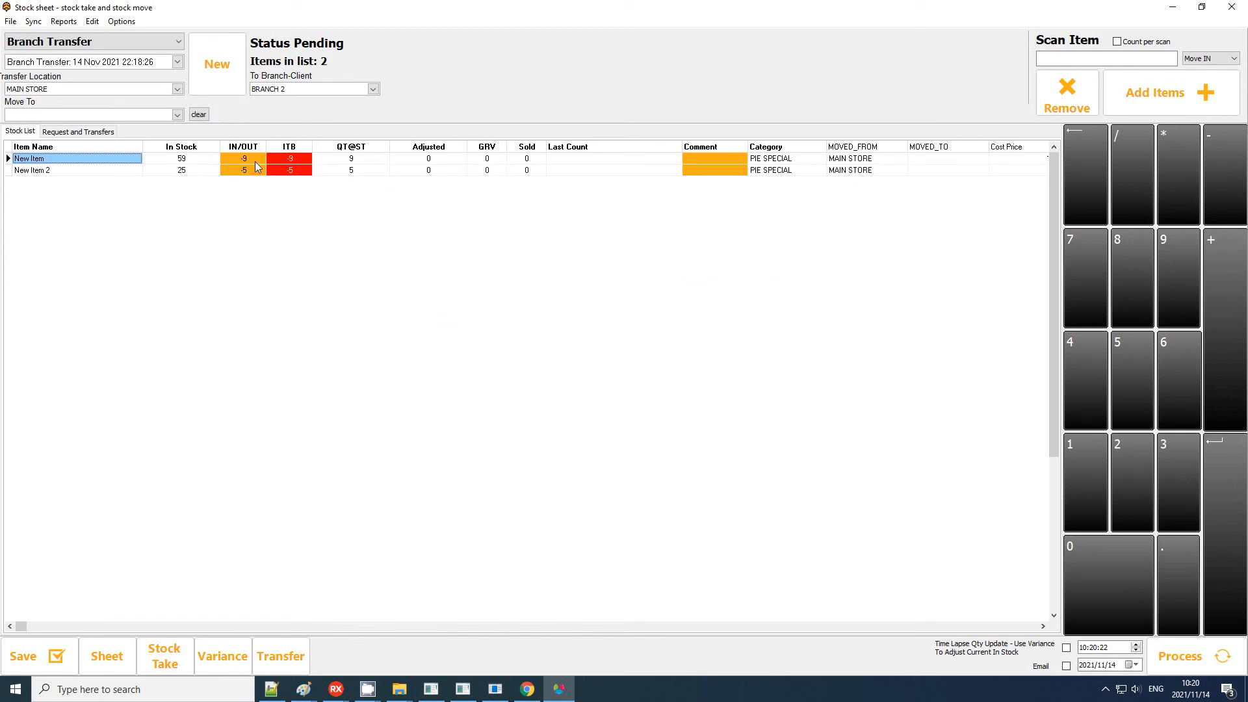
- Review the type, process status, source branch, destination and branch status of the 22:18:26 transfer in the Transfer And Request List
left_click(107, 132)
left_click(67, 199)
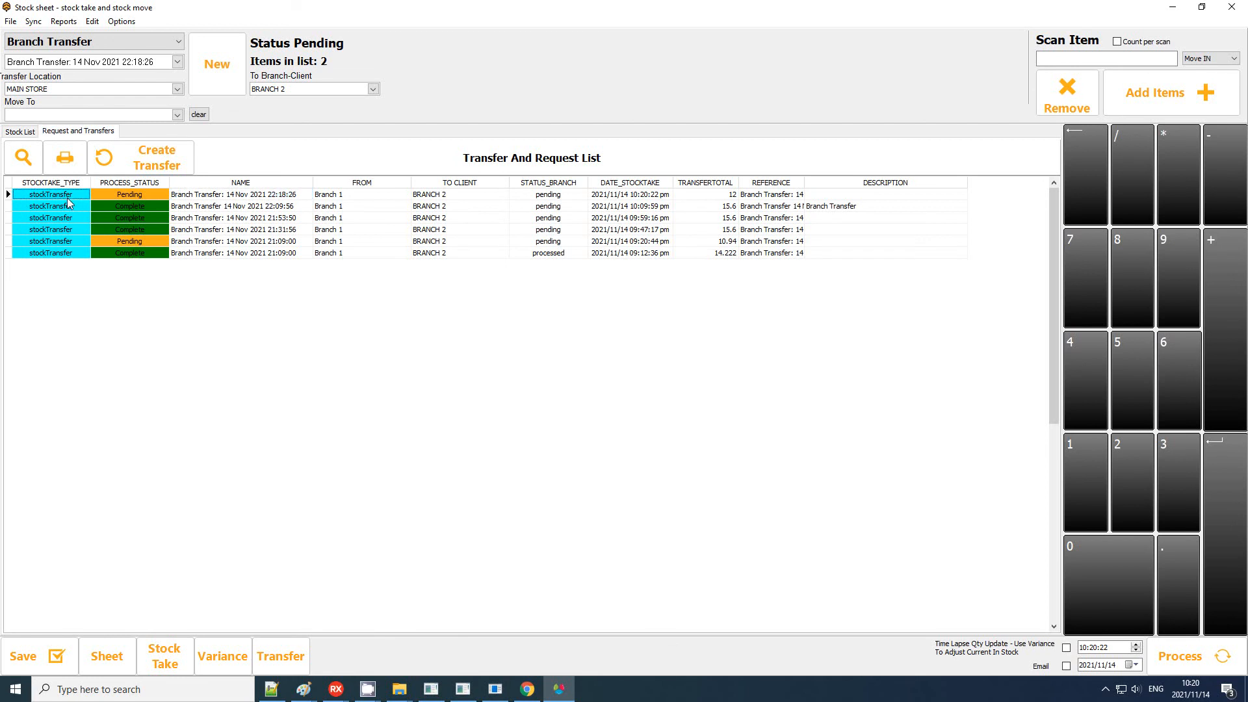
left_click(125, 198)
left_click(362, 197)
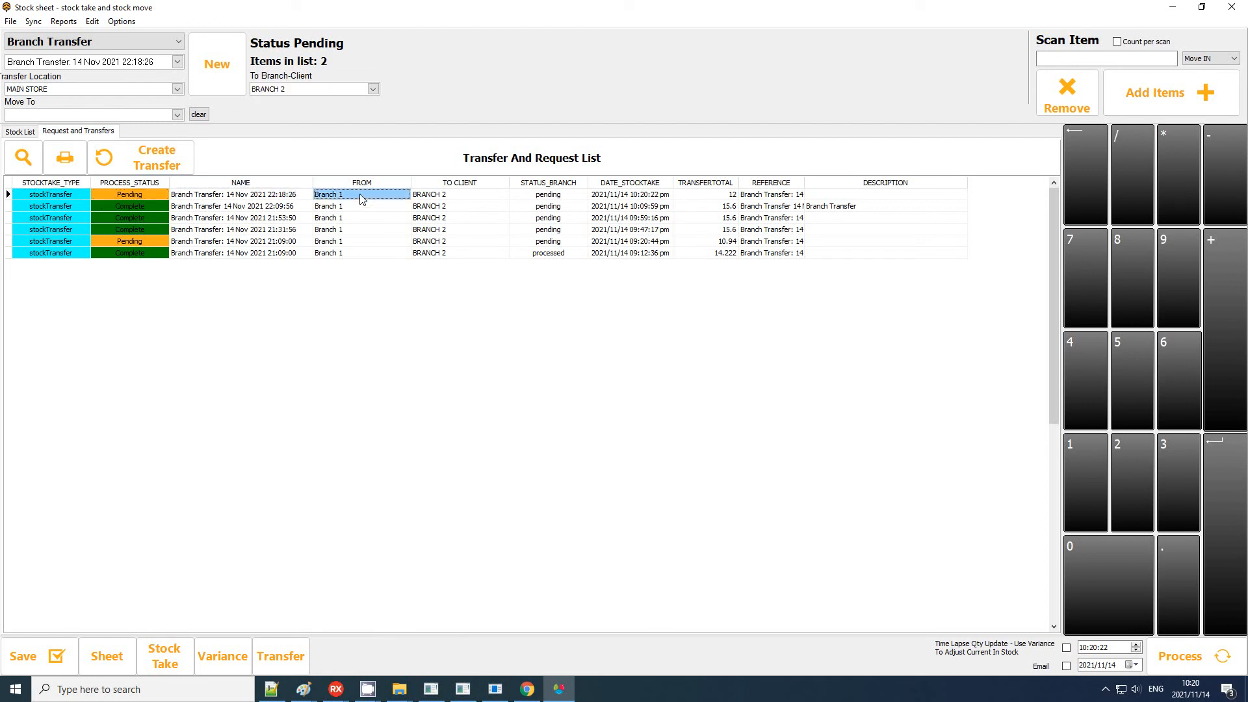
left_click(448, 199)
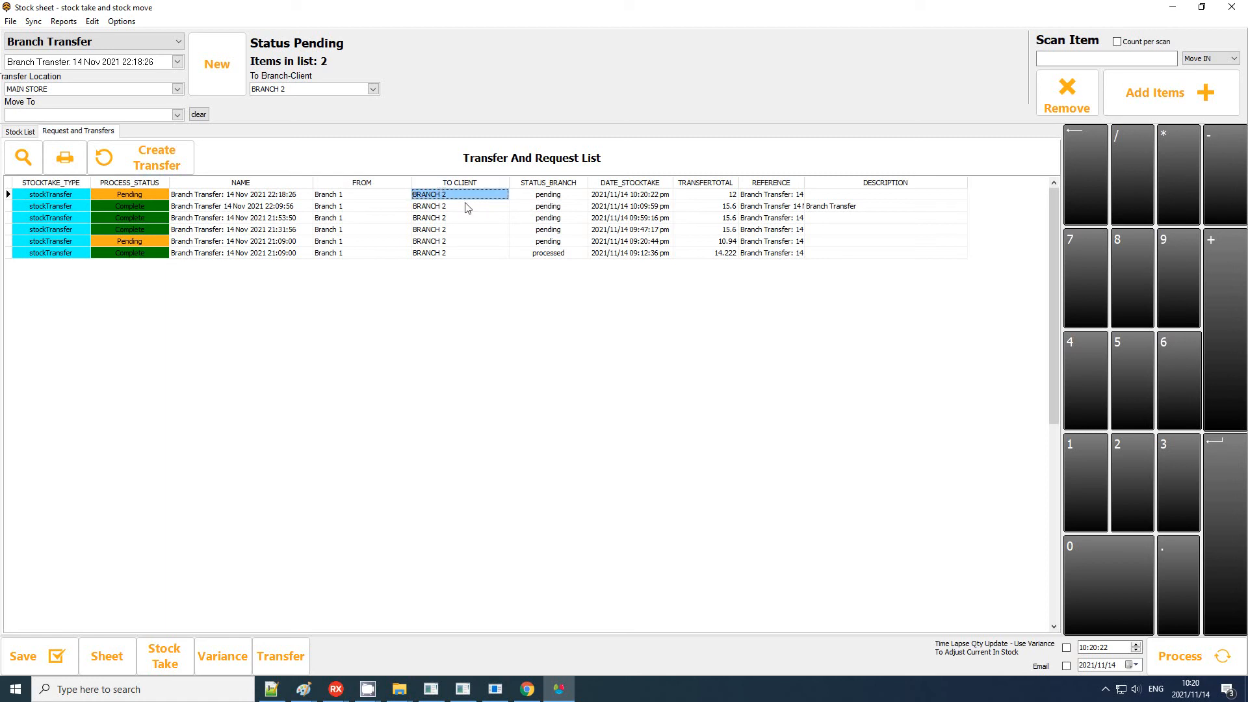
left_click(557, 197)
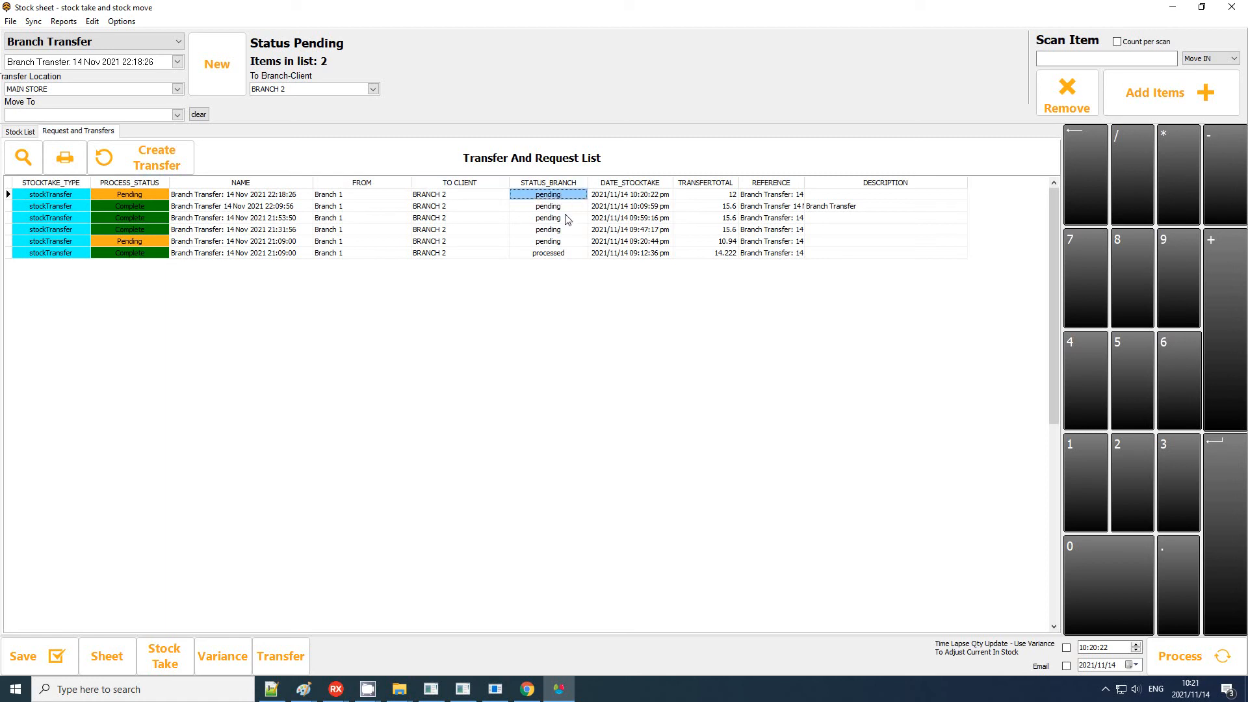
left_click(479, 200)
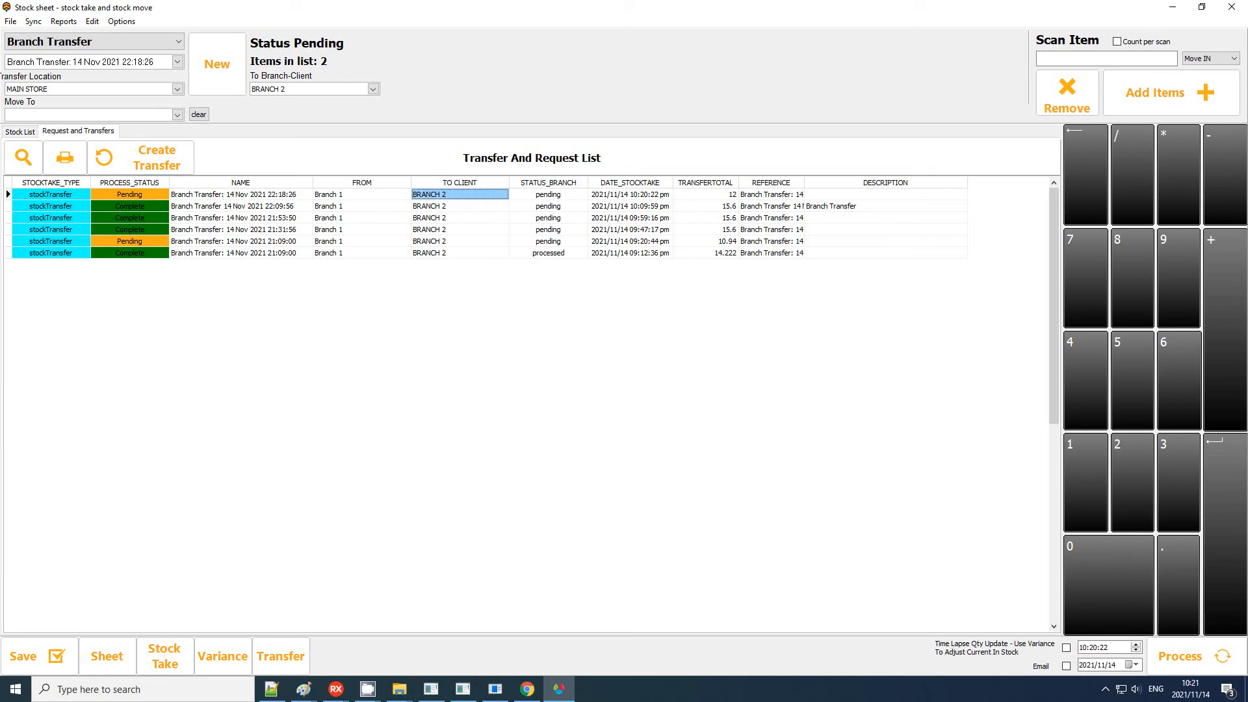
- Switch to BestPOS HQ in the browser and compare the status and branch status of the 22:18:26 transfer
key("alt+Tab")
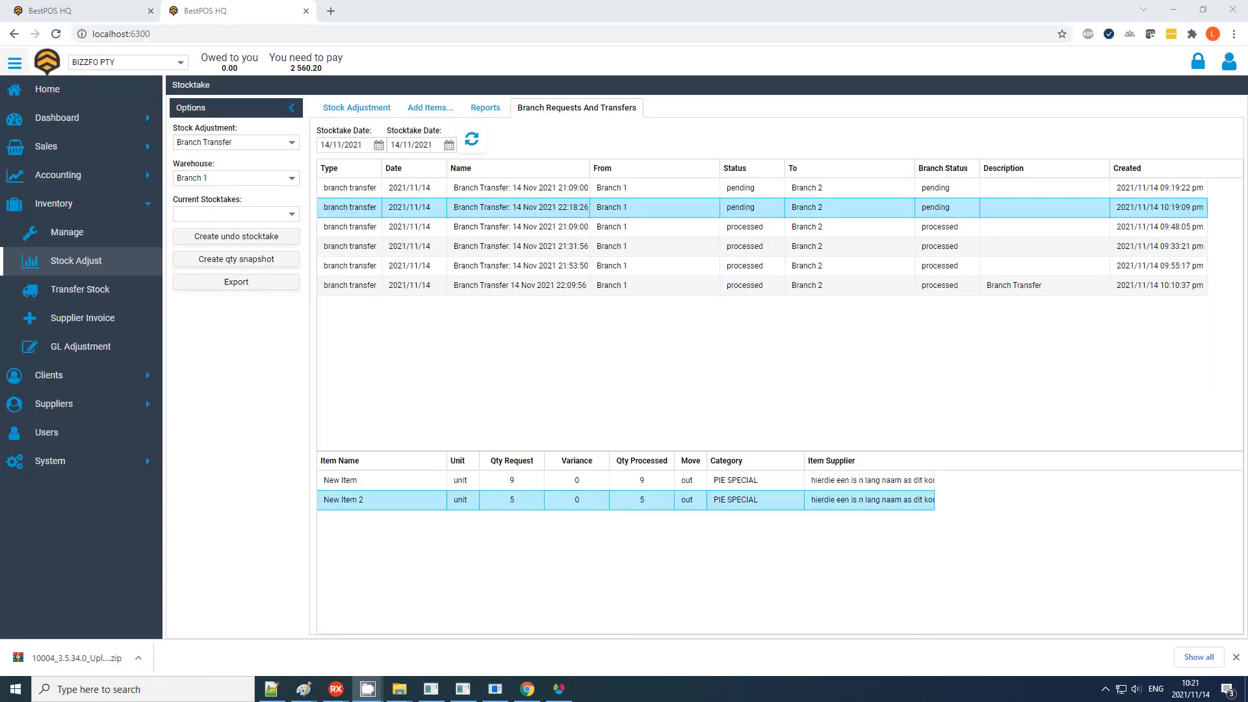
left_click(758, 206)
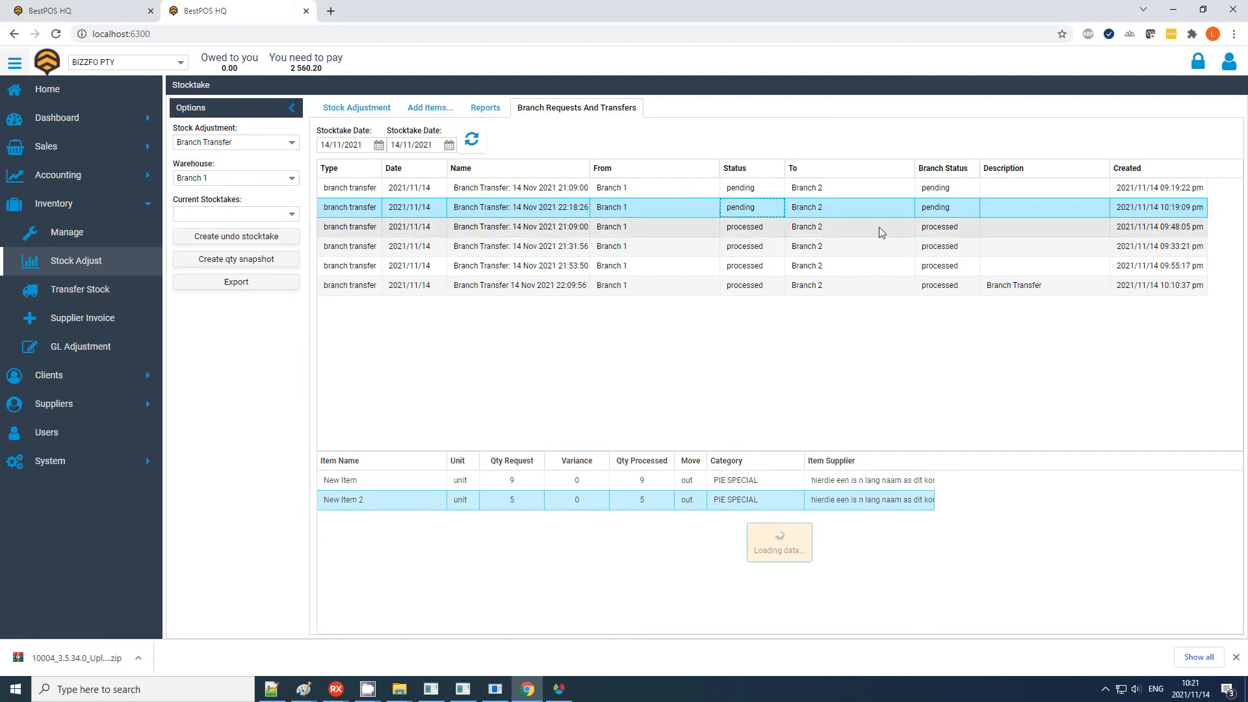
left_click(949, 209)
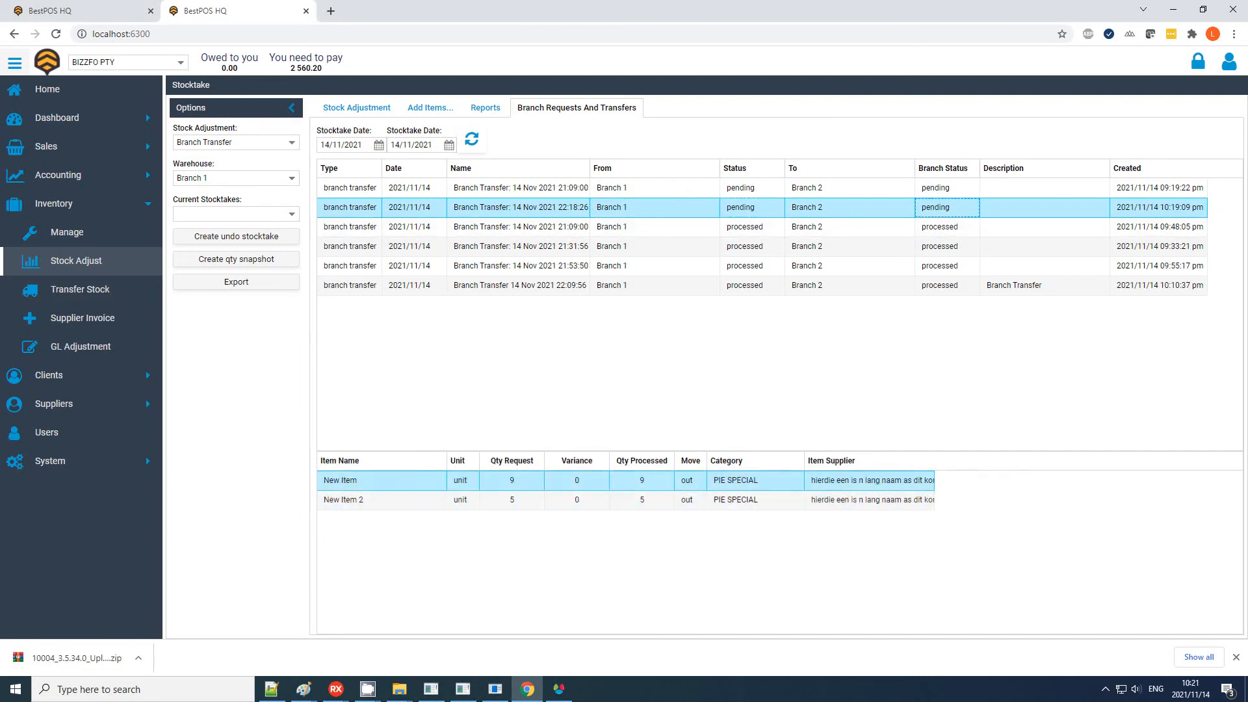
- Return to the Branch 1 Point Of Sale and process the stock sheet of the 22:18:26 transfer, confirming it
key("alt+Tab")
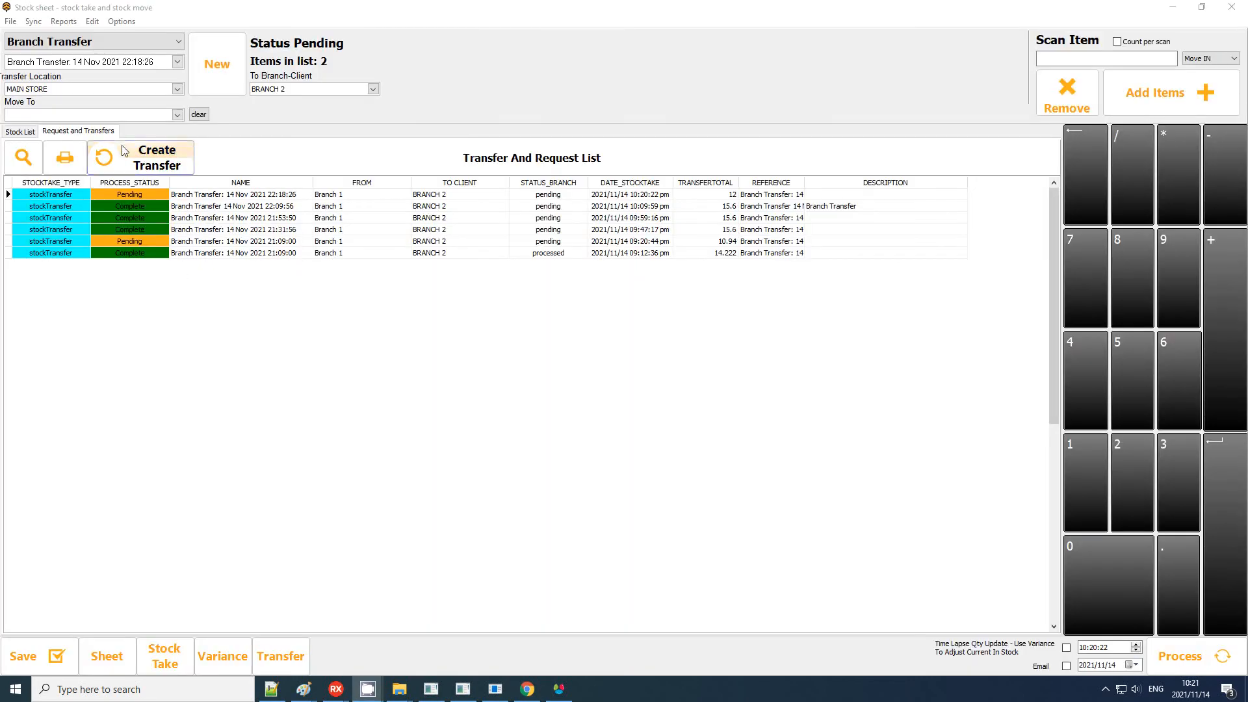
left_click(24, 133)
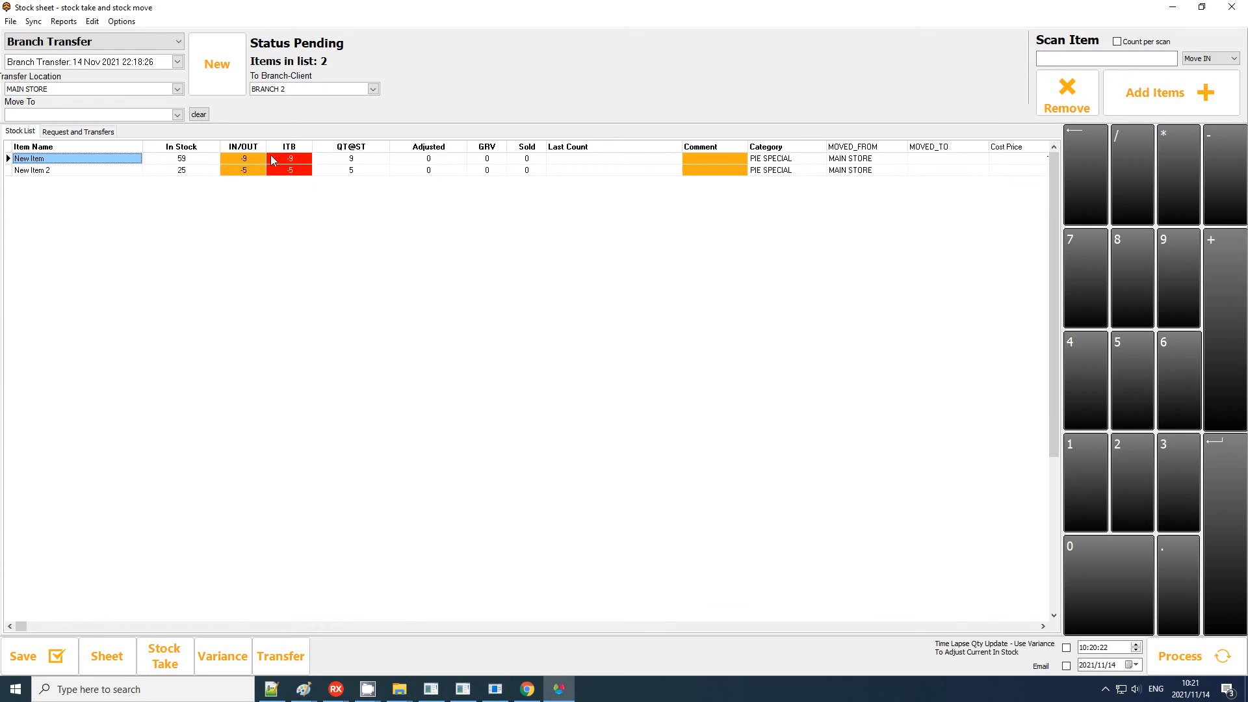
left_click(1204, 652)
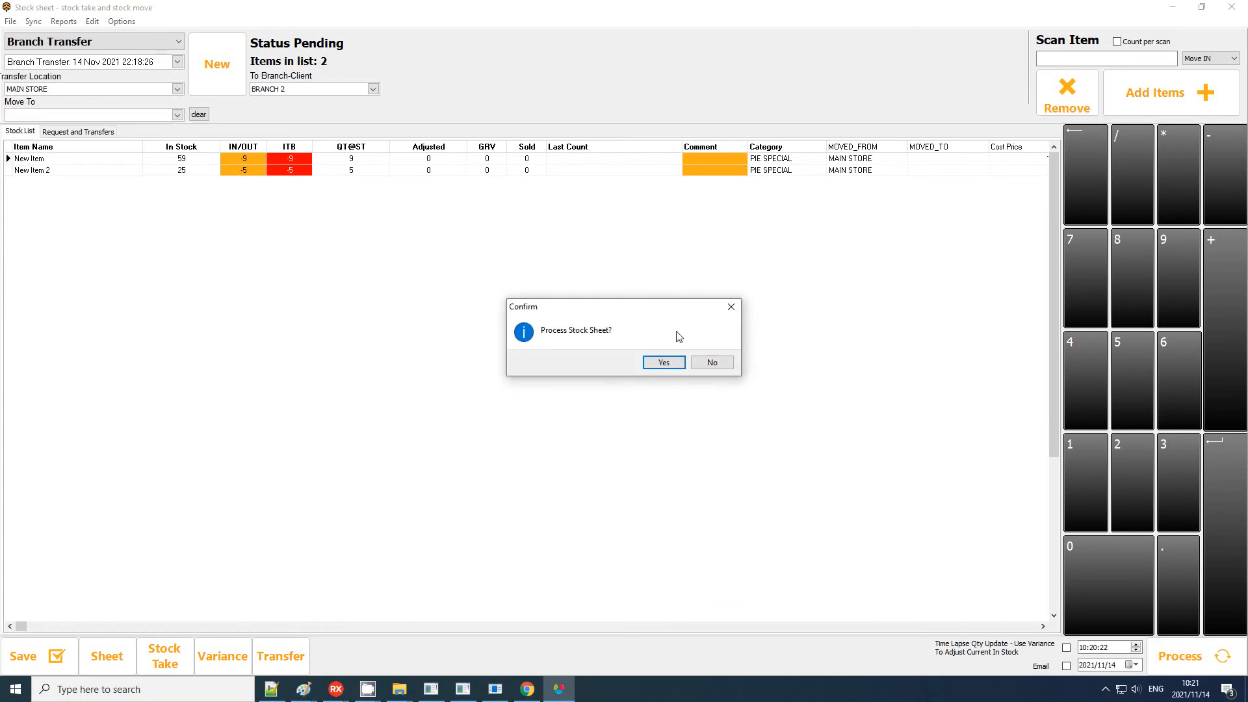
left_click(669, 365)
left_click(713, 361)
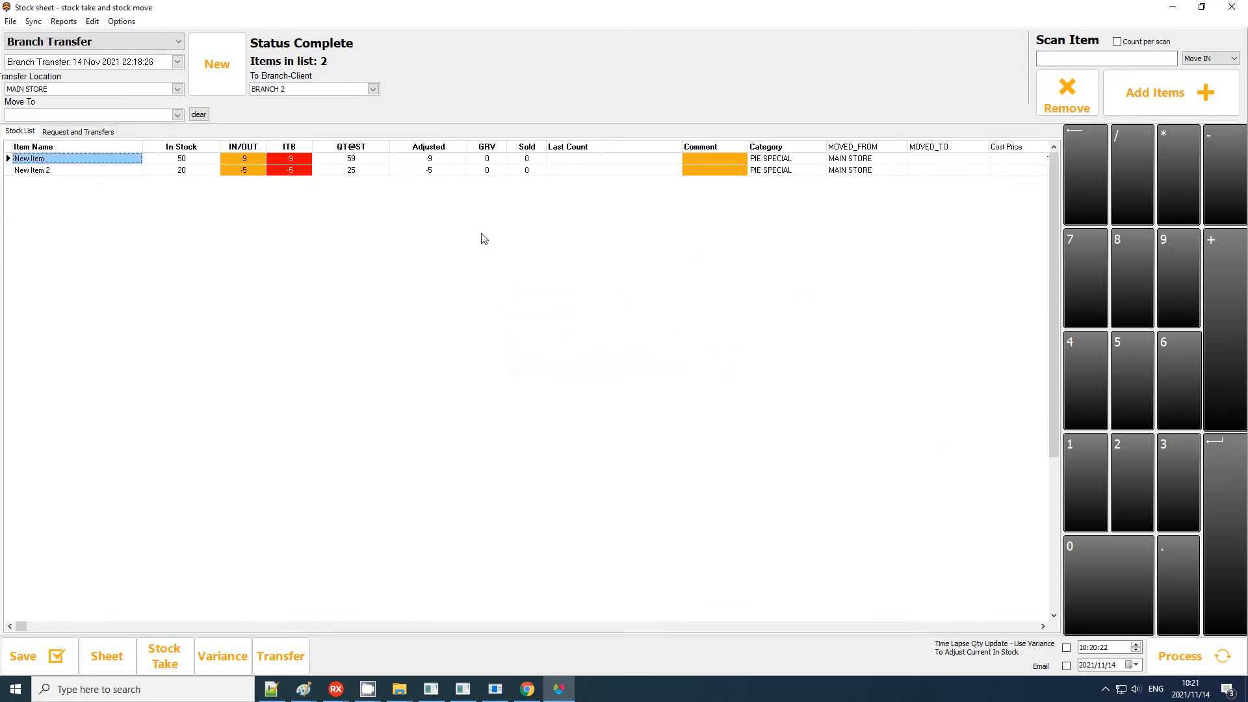
- Check the process status and branch status of the 22:18:26 transfer in Branch 1's transfer list
left_click(106, 133)
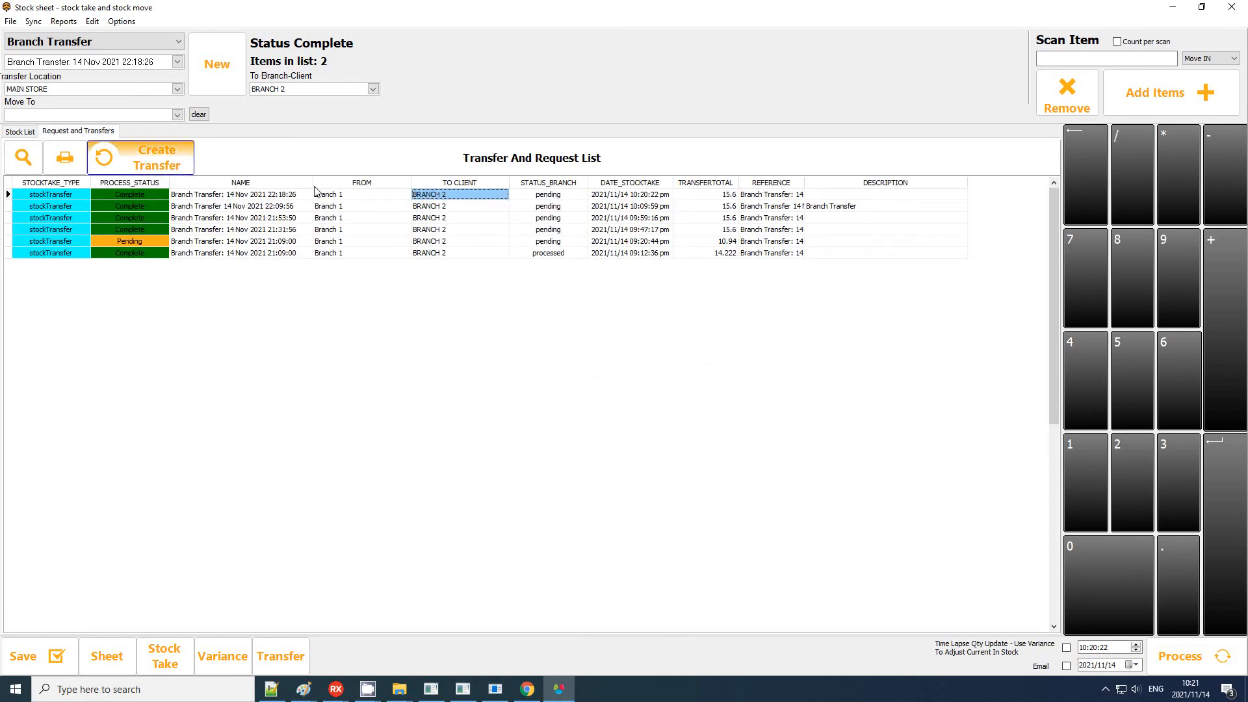
left_click(354, 198)
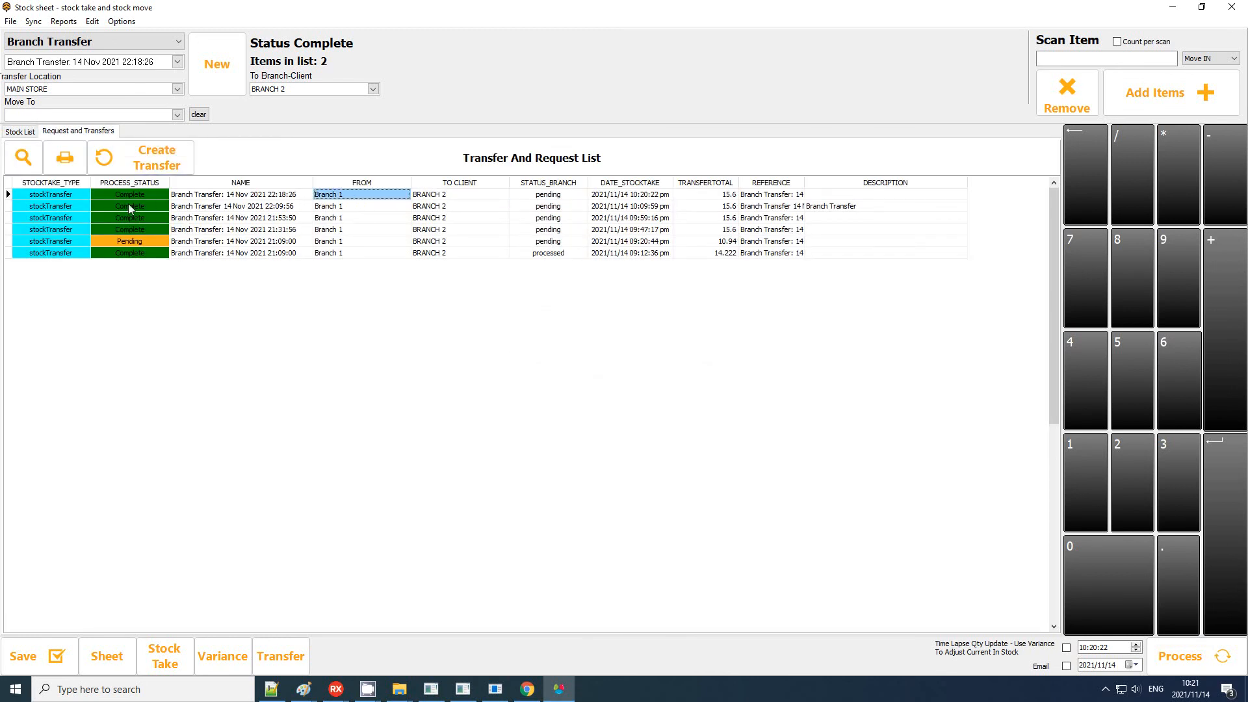
left_click(154, 200)
left_click(563, 197)
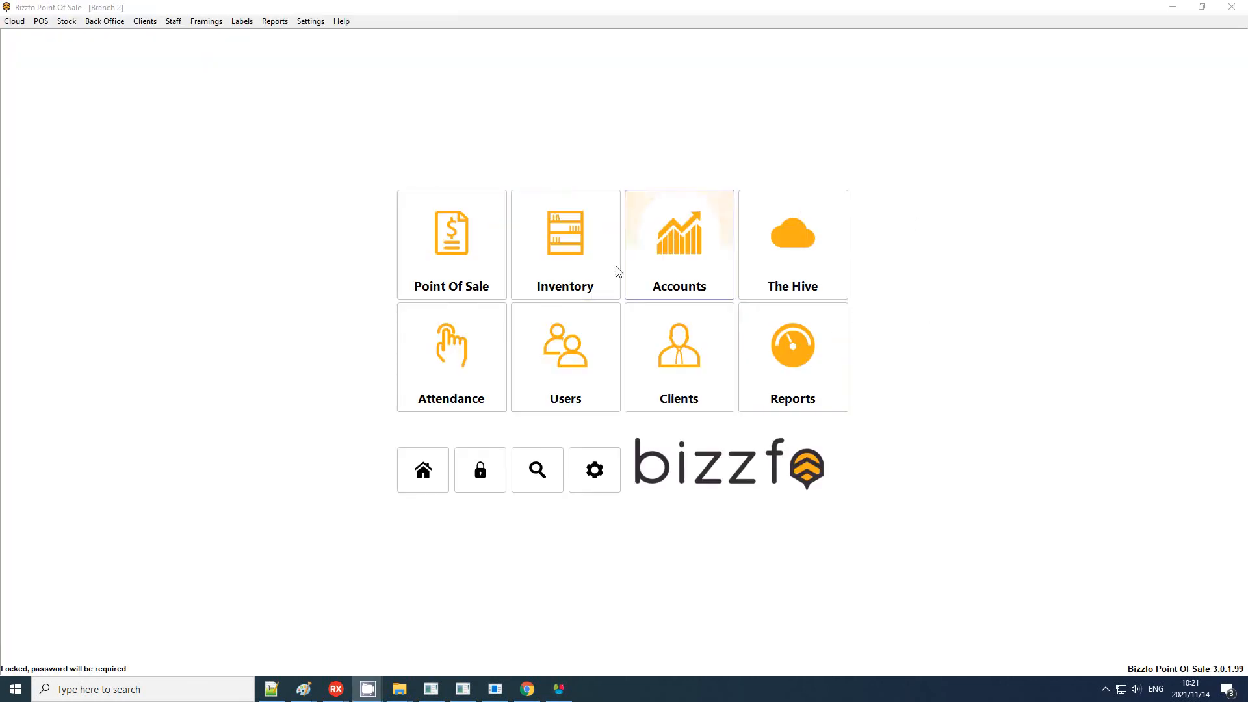
- Switch to the Branch 2 Point Of Sale and run its Hive sync for GRVs and branch invoices
left_click(605, 244)
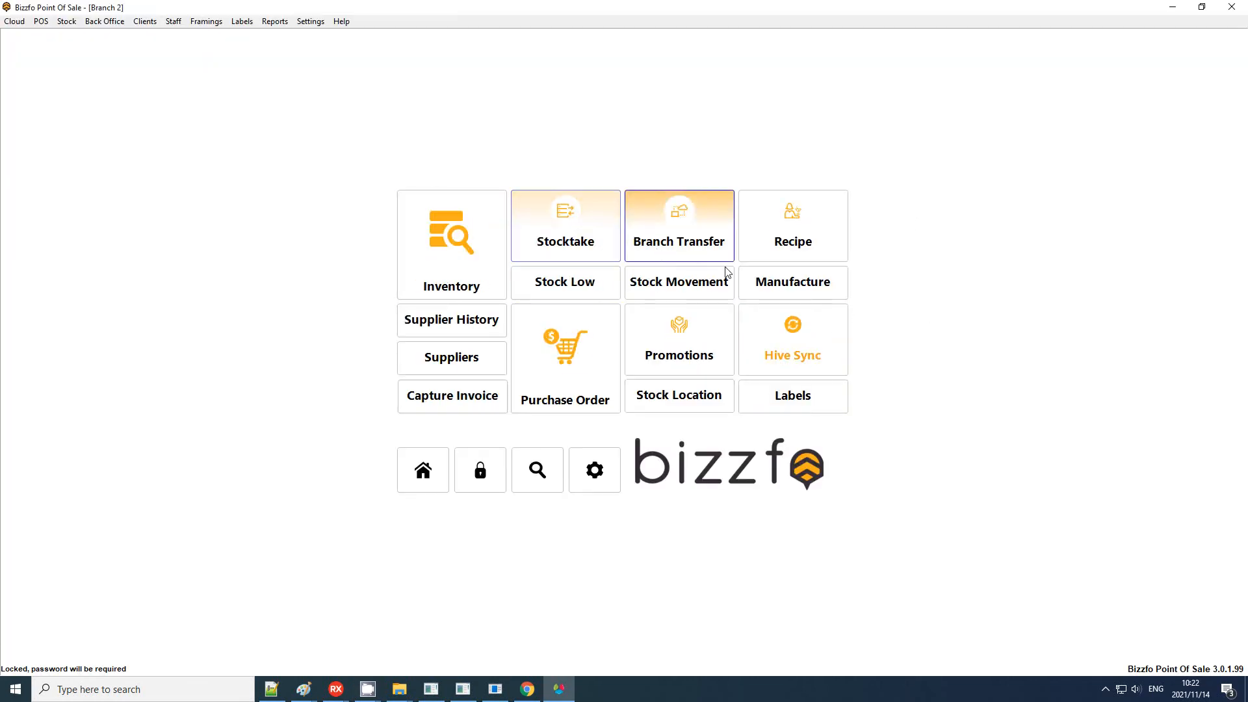
left_click(818, 333)
key("Return")
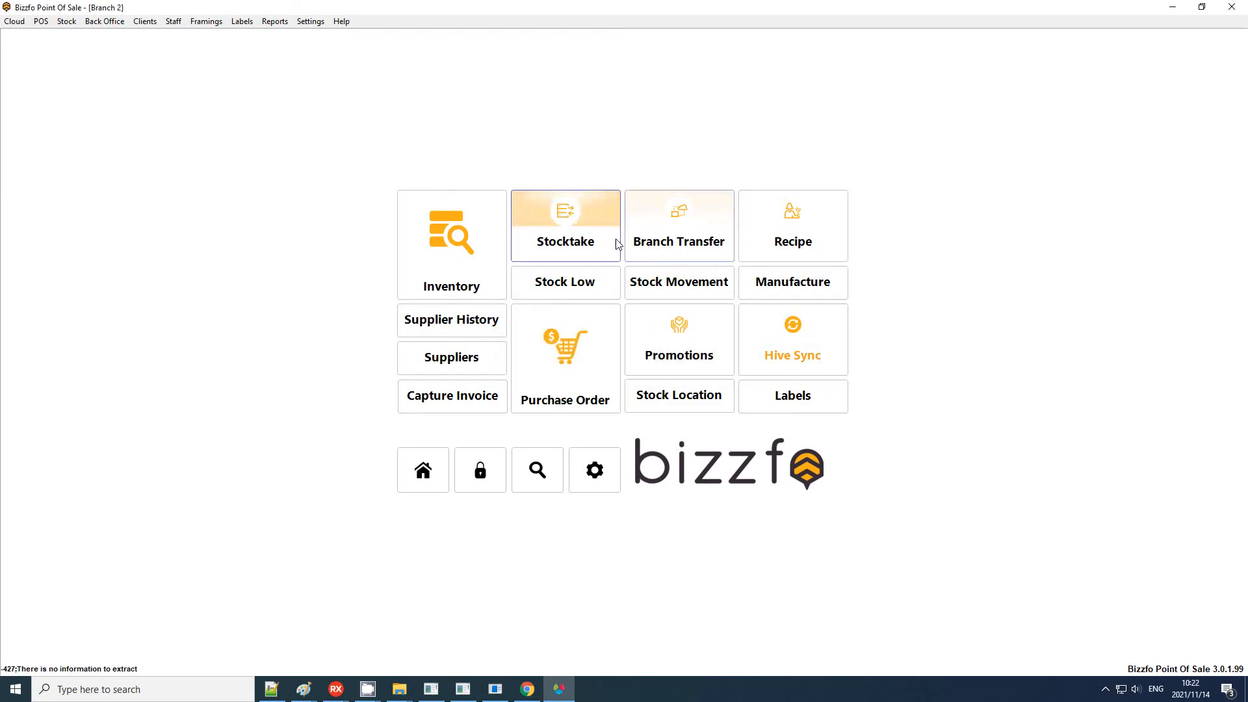
- Open Branch 2's branch transfers with the login password and load the stock list of Branch Transfer: 14 Nov 2021 22:18:26
left_click(659, 235)
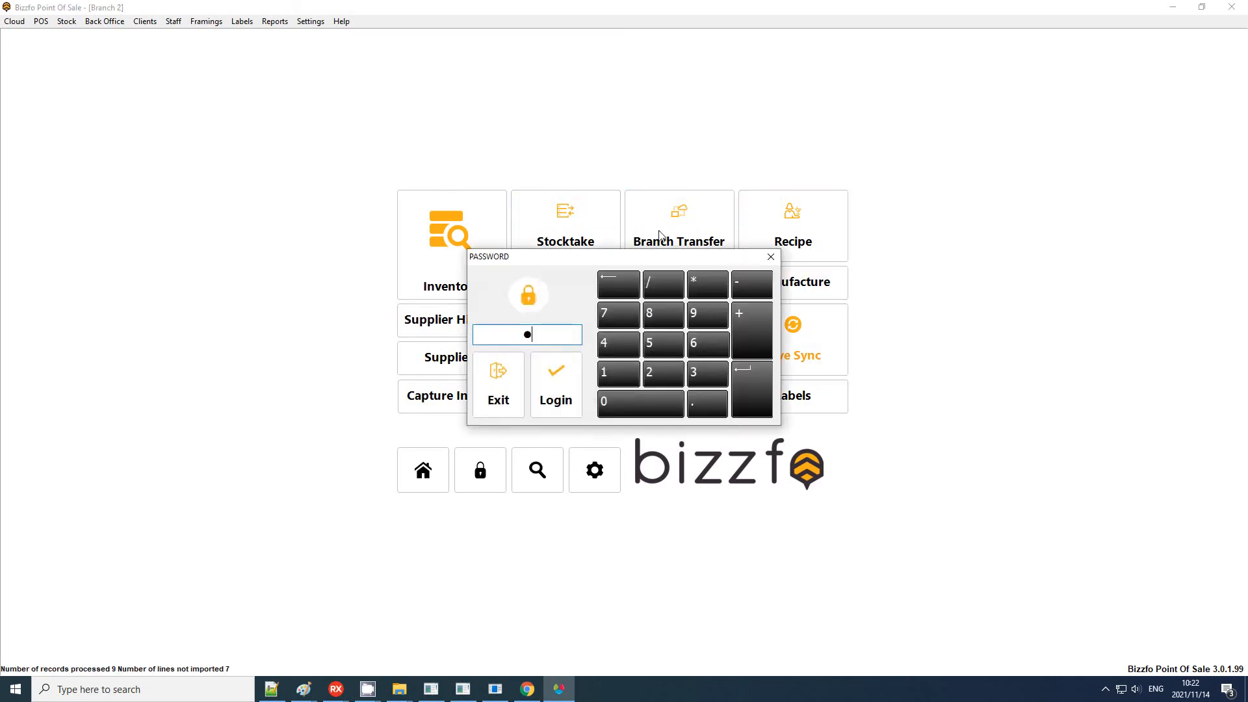
key("Return")
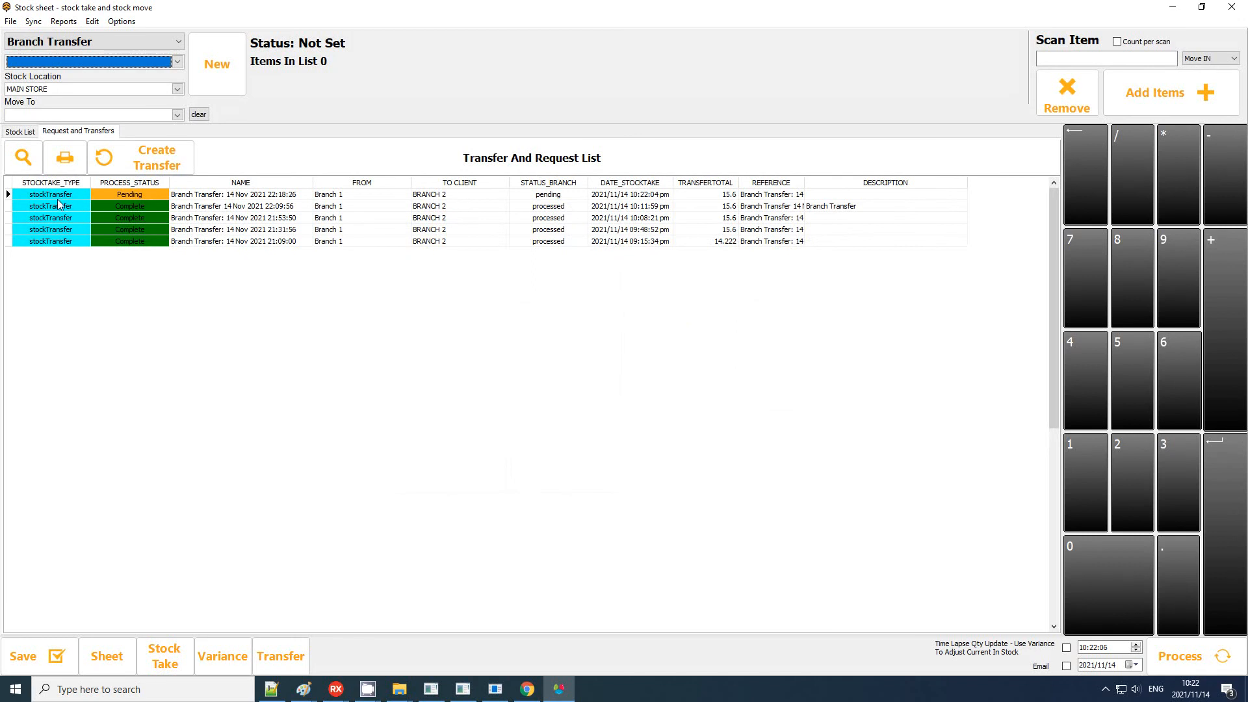
double_click(199, 199)
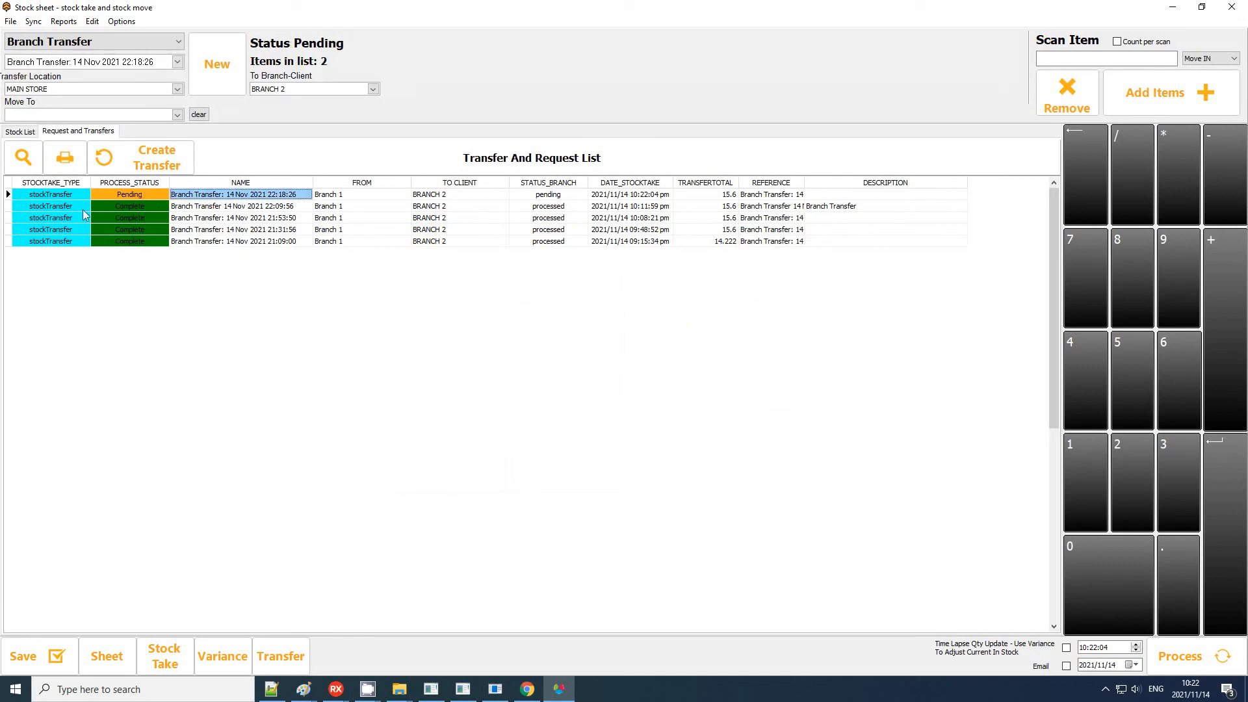
left_click_drag(350, 198, 527, 202)
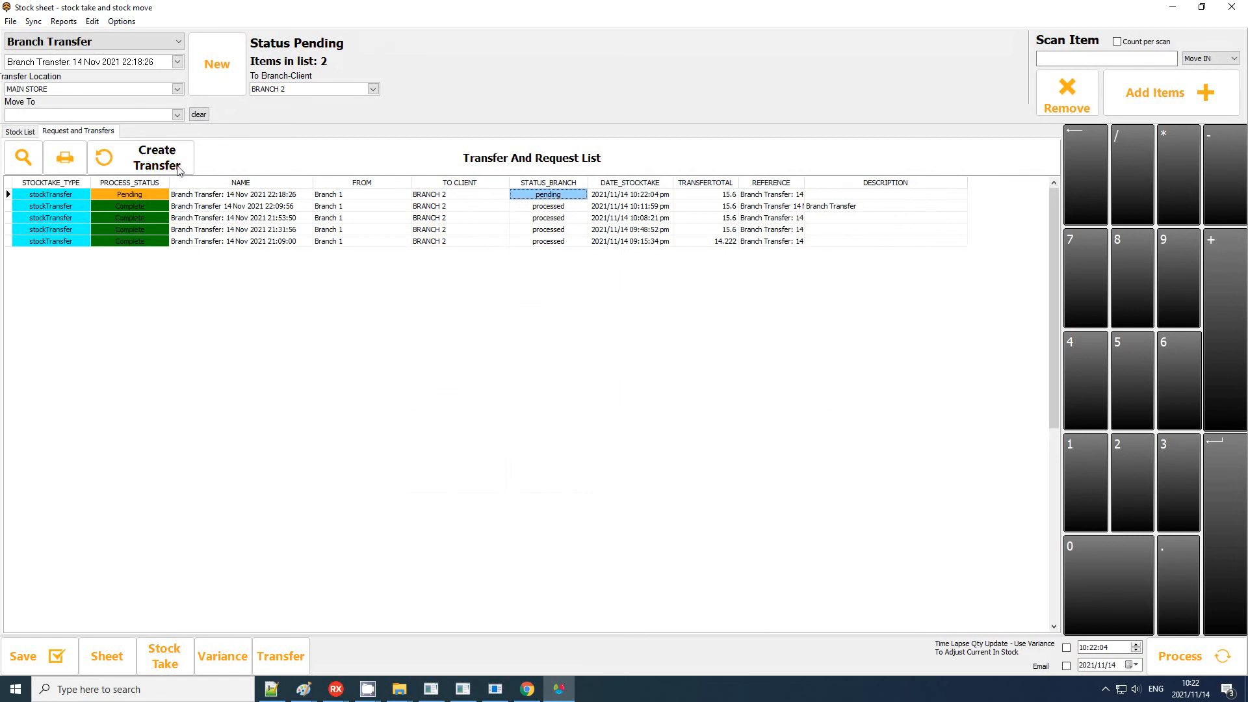
double_click(257, 199)
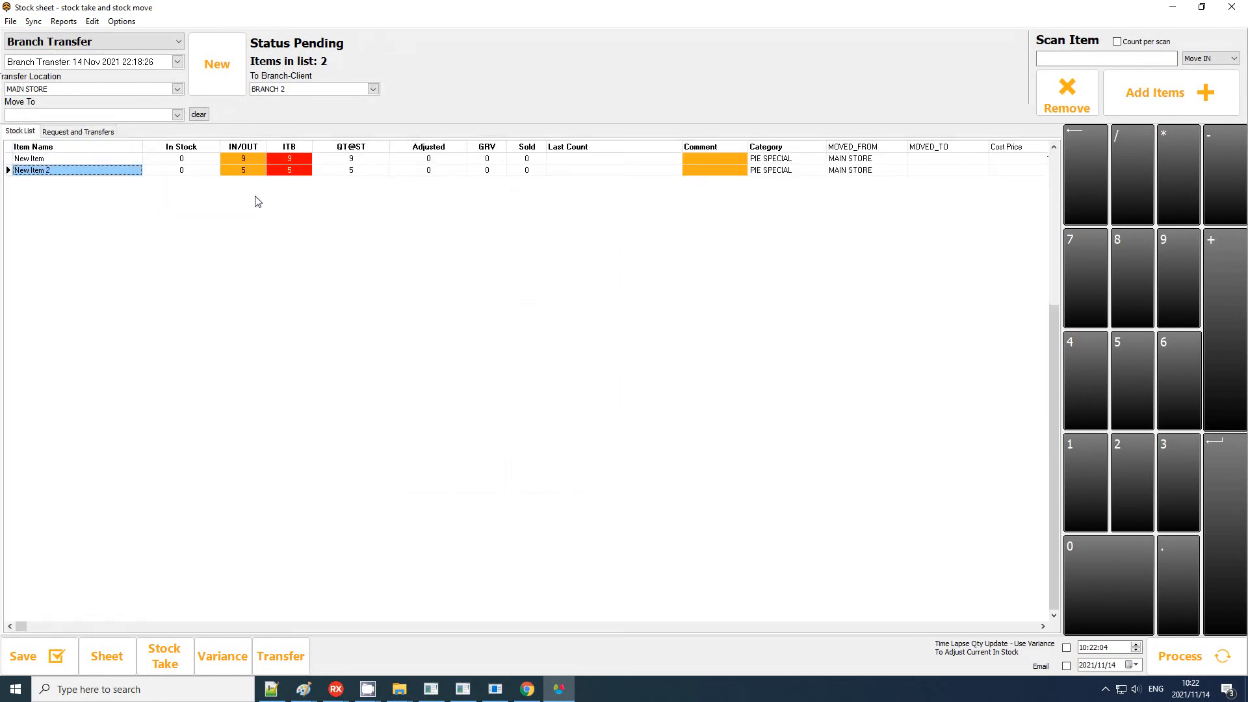
- Check the in-stock and incoming quantities of New Item and New Item 2 in Branch 2's stock list
left_click(197, 171)
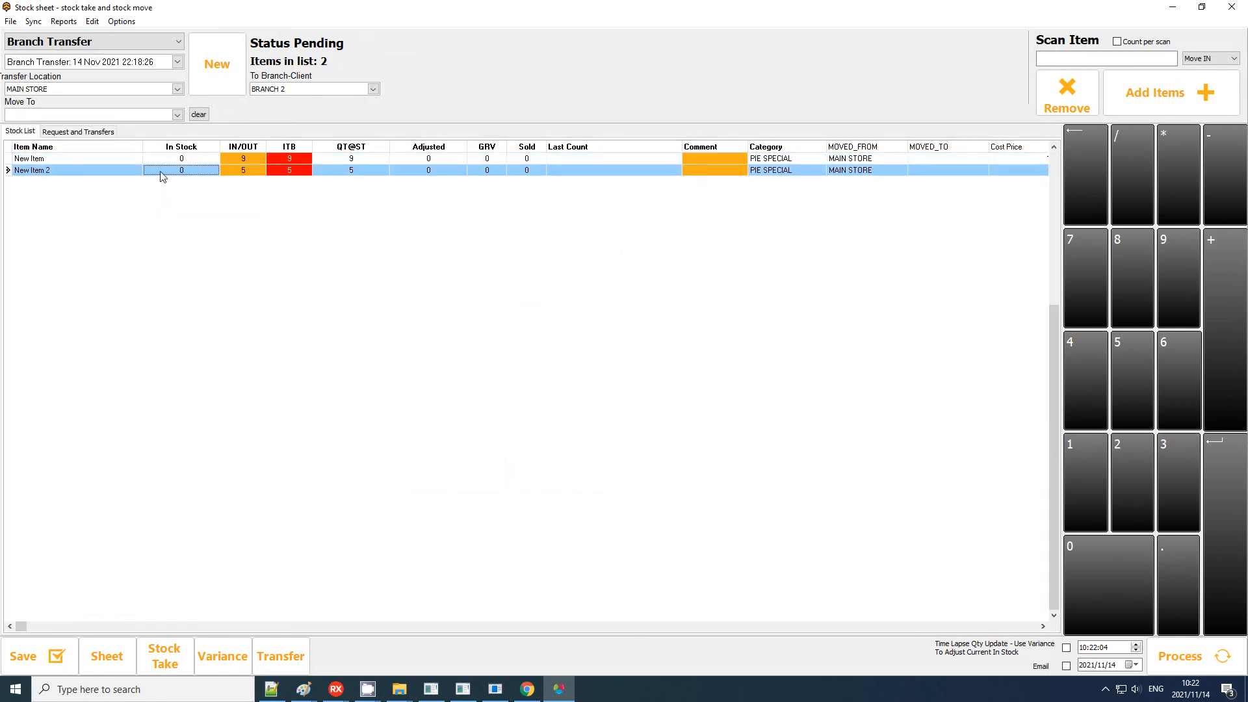
left_click(263, 160)
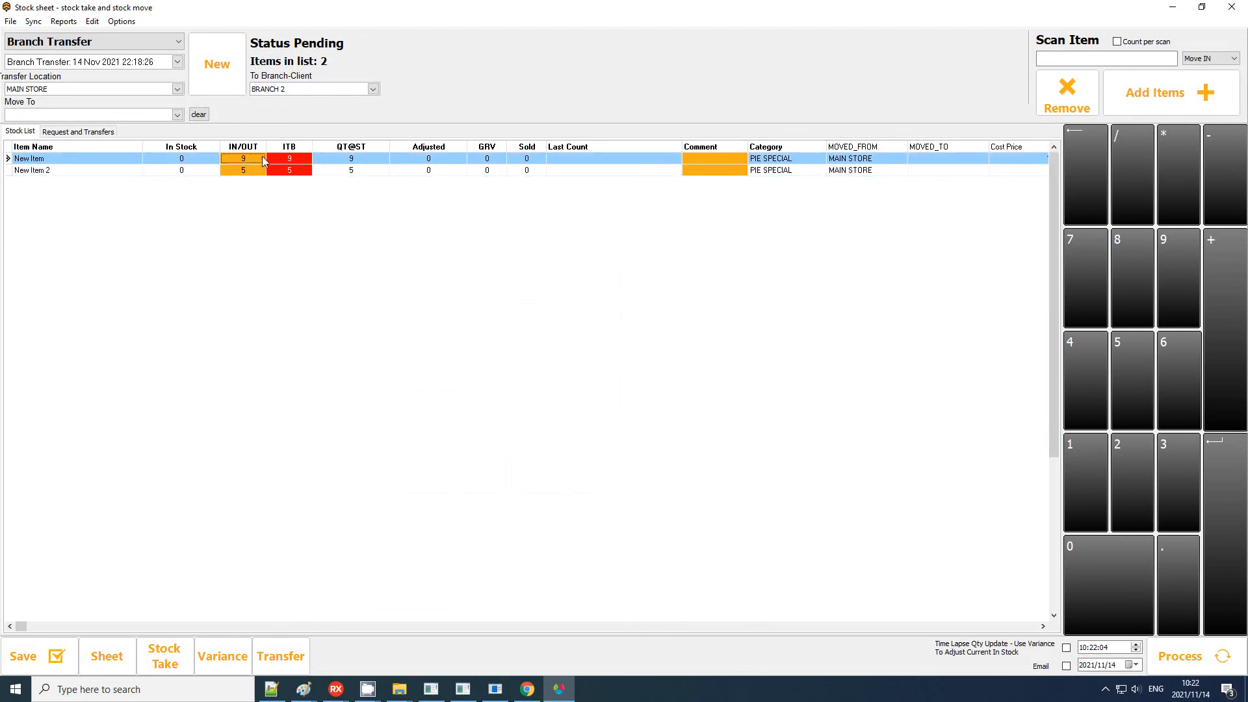
left_click(256, 170)
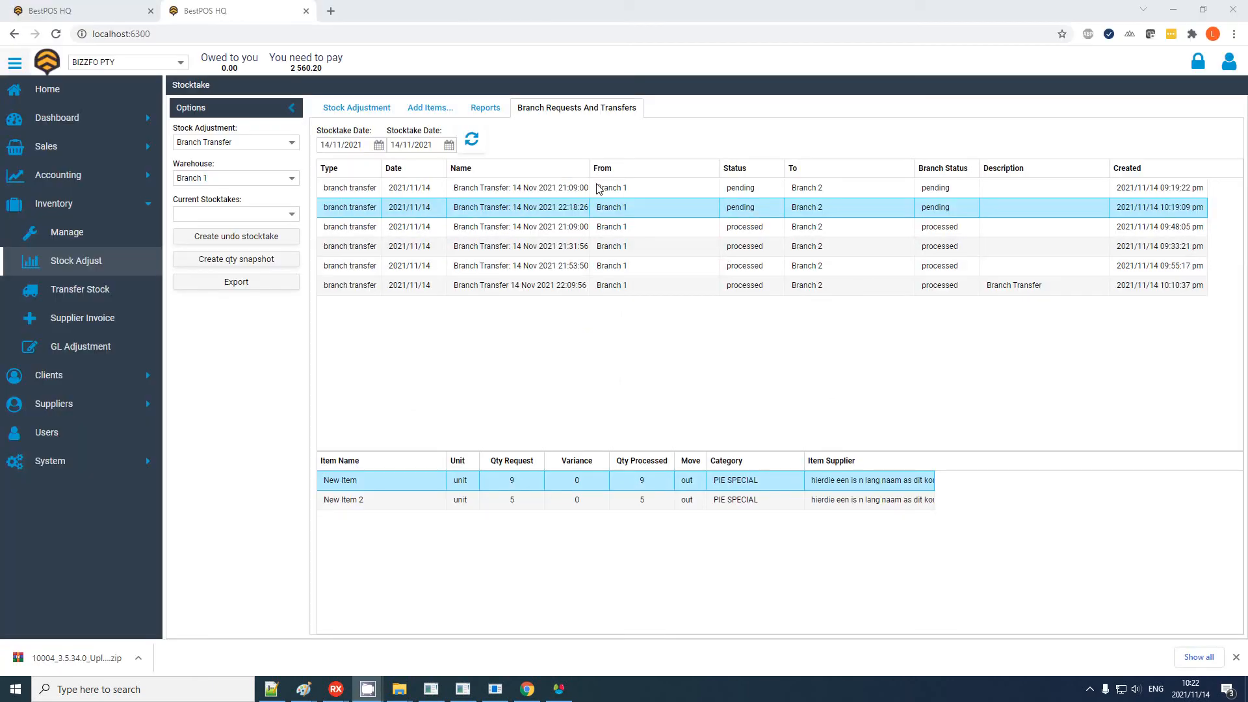
- Refresh the branch transfers in BestPOS HQ and check the status and branch status of the 22:18:26 transfer
left_click(472, 139)
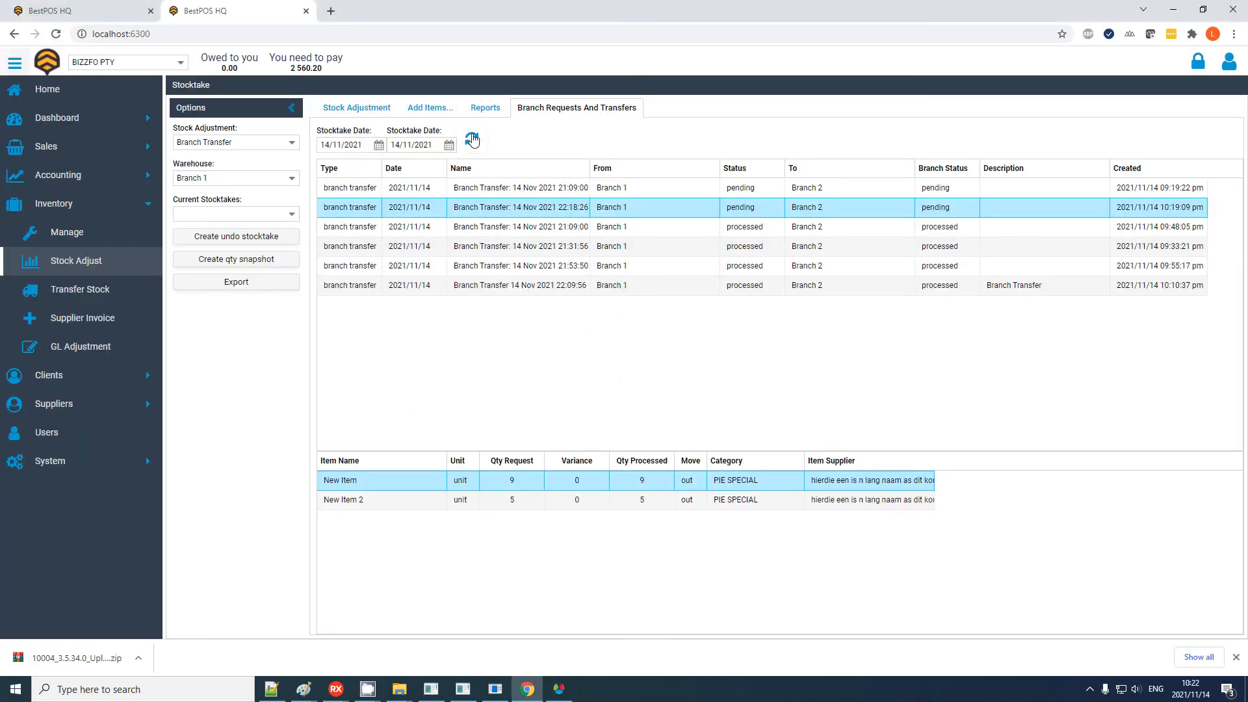
left_click(756, 208)
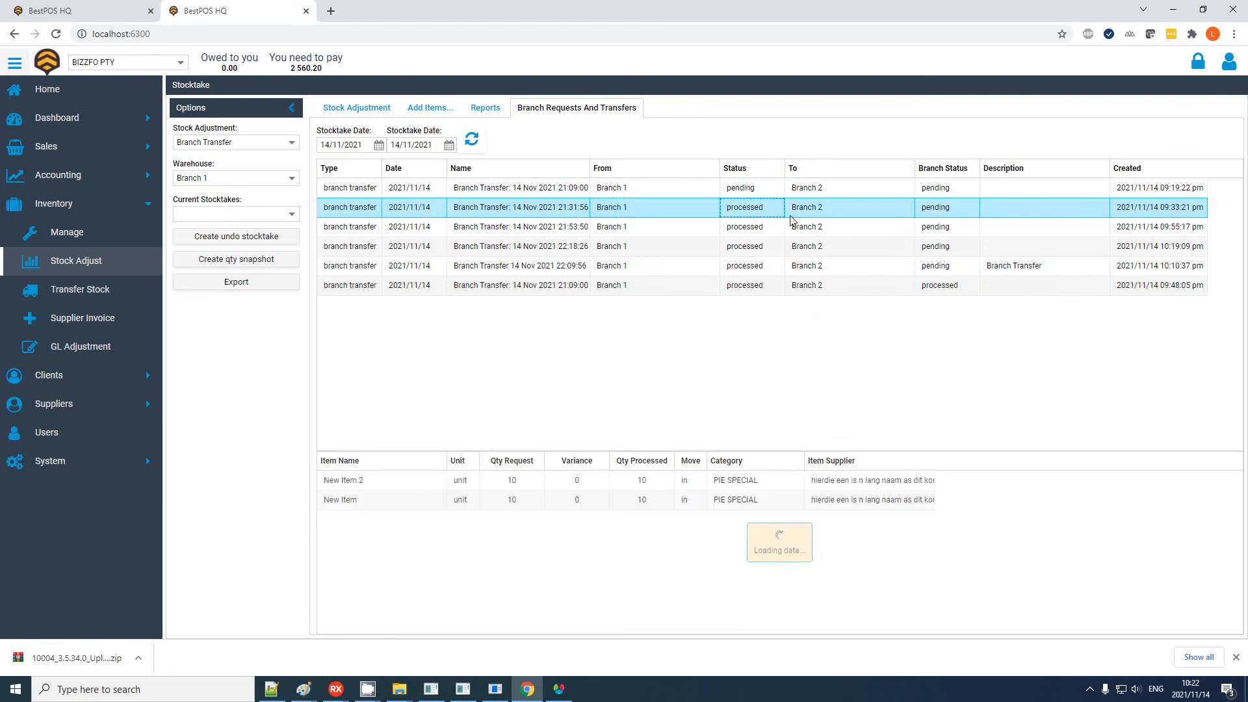
left_click(942, 211)
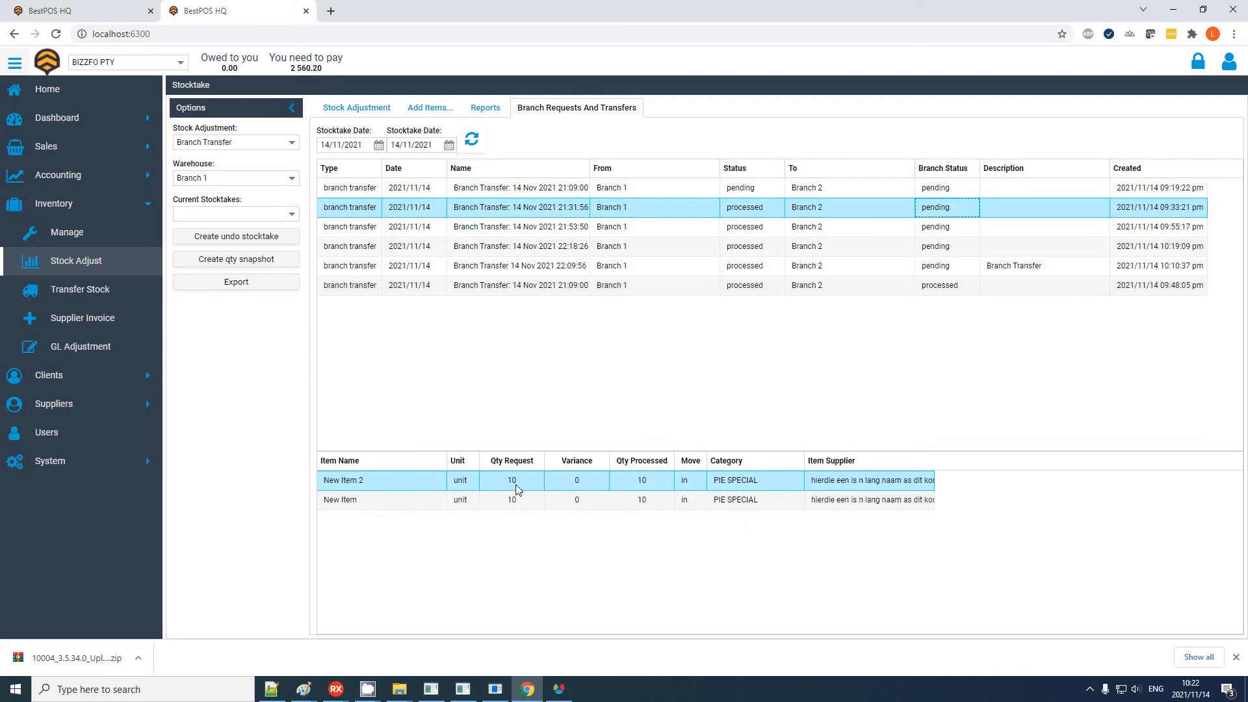
left_click(614, 209)
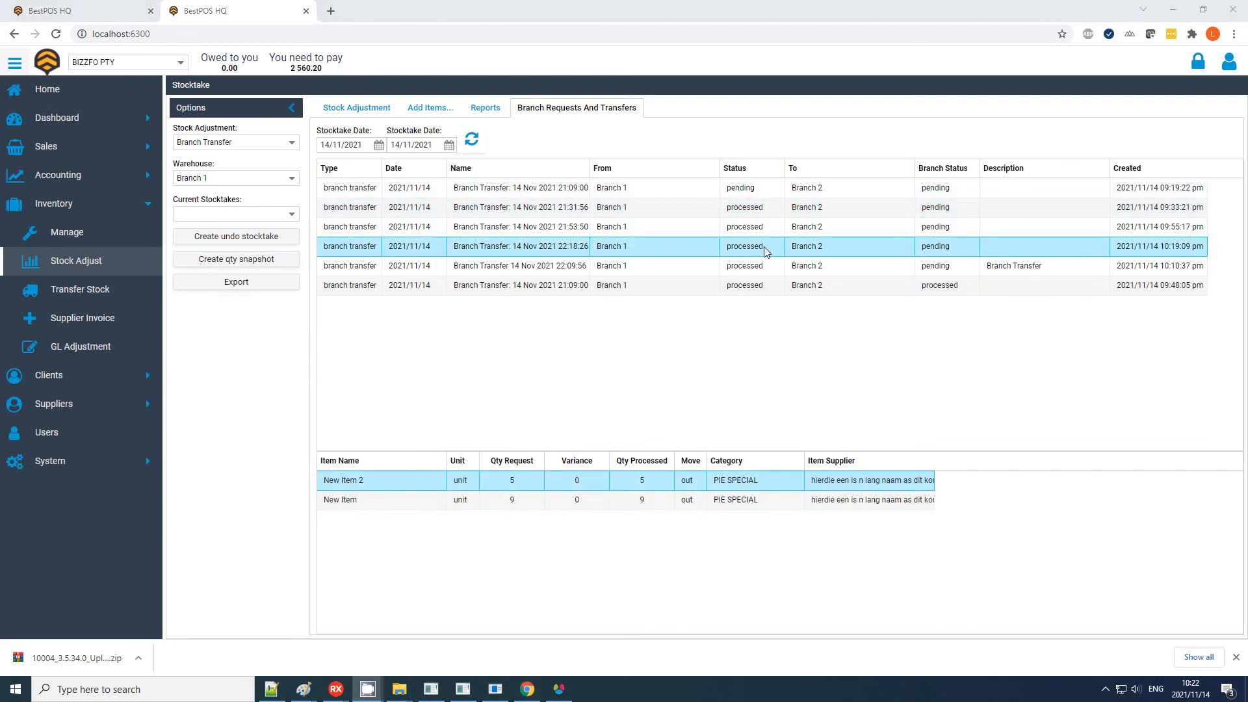
left_click(766, 252)
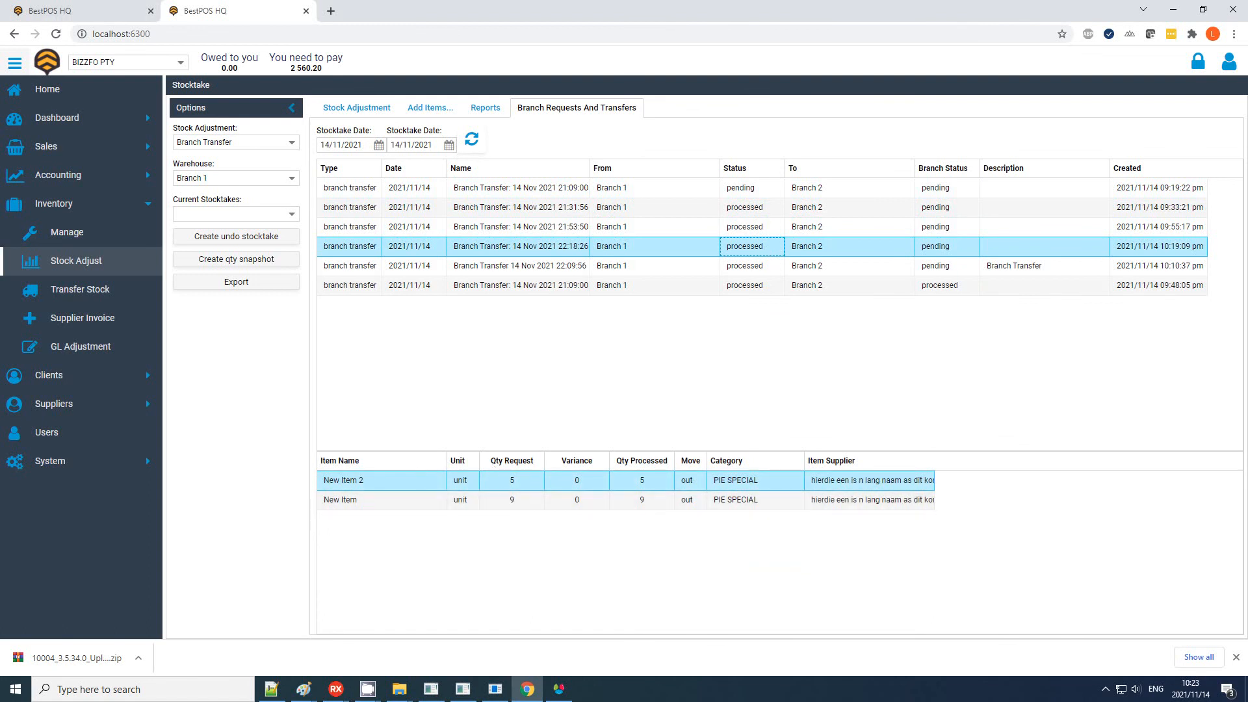
- Switch to the Branch 2 Point Of Sale and process the stock sheet of Branch Transfer: 14 Nov 2021 22:18:26
left_click(527, 689)
left_click(1184, 655)
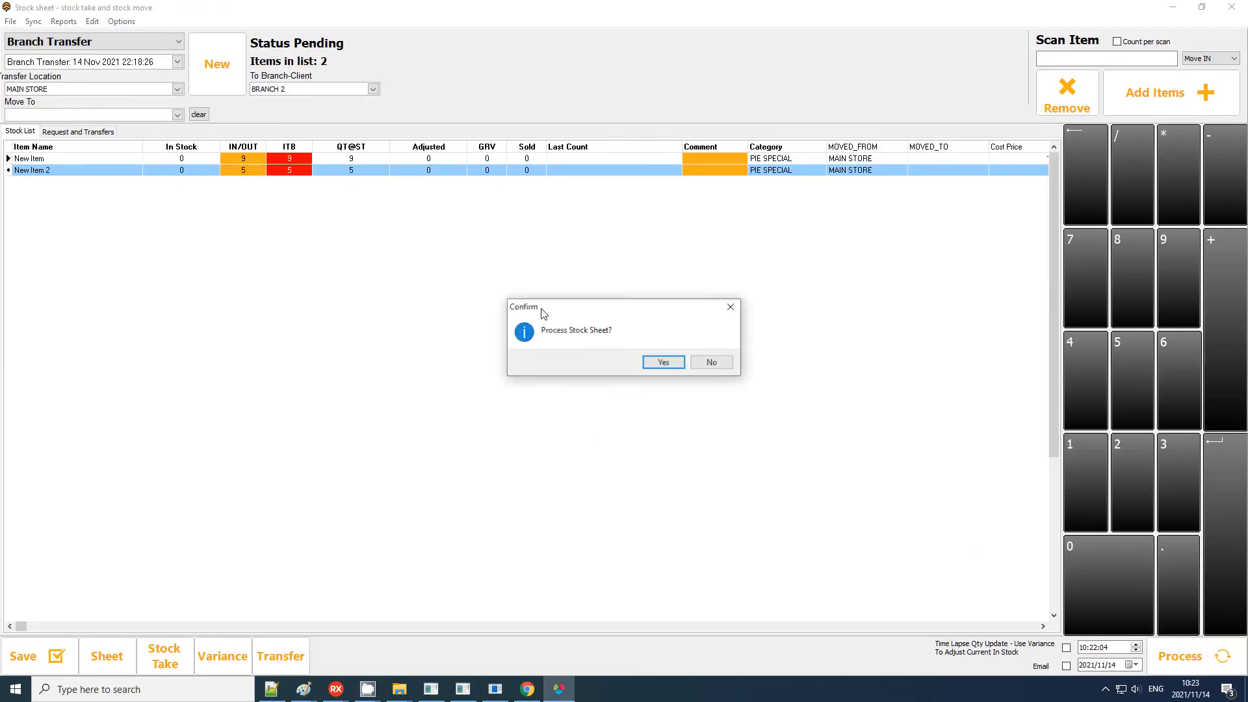
left_click(659, 362)
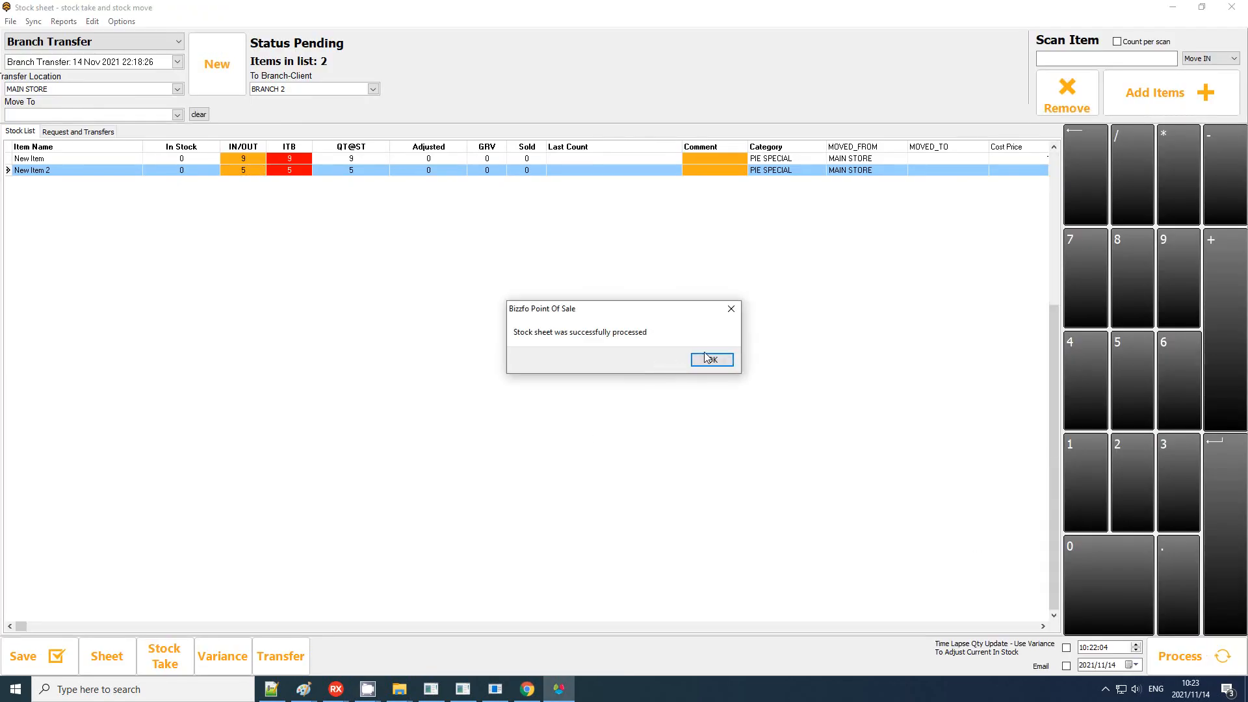
left_click(712, 359)
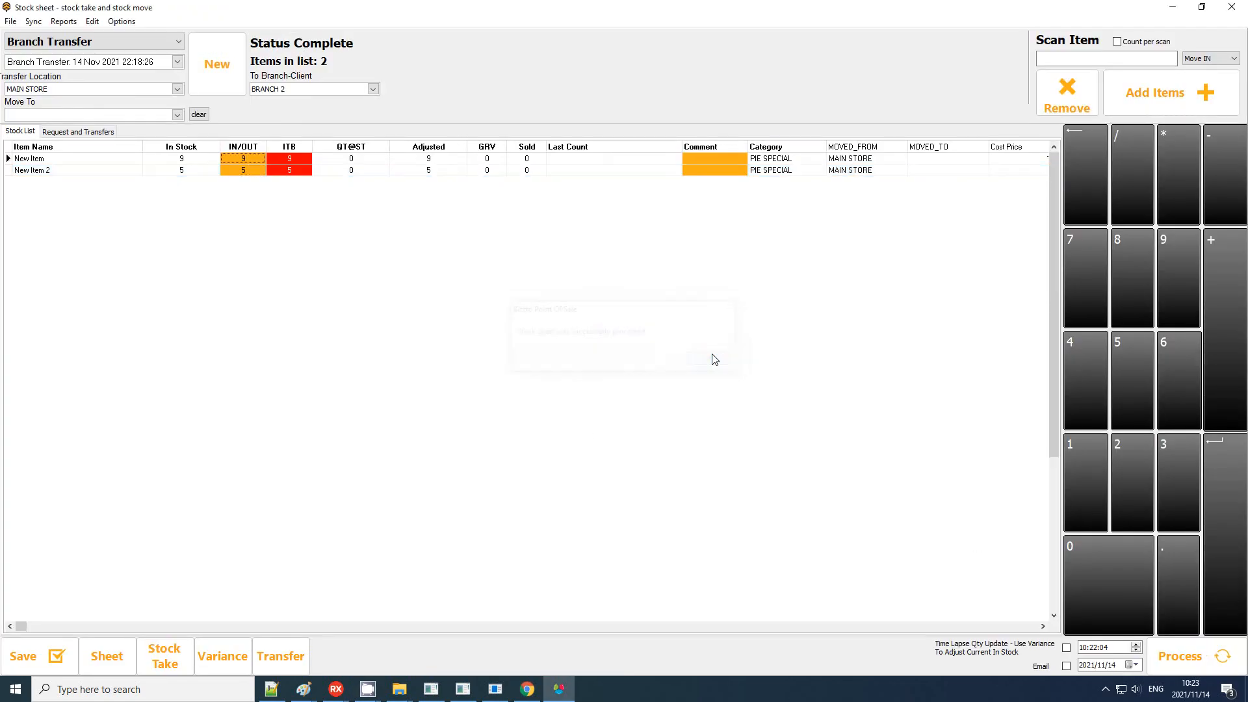
- Check both items' in-stock quantities and the transfer's statuses in Branch 2's transfer list, closing the stock sheet when done
left_click(195, 163)
left_click(195, 170)
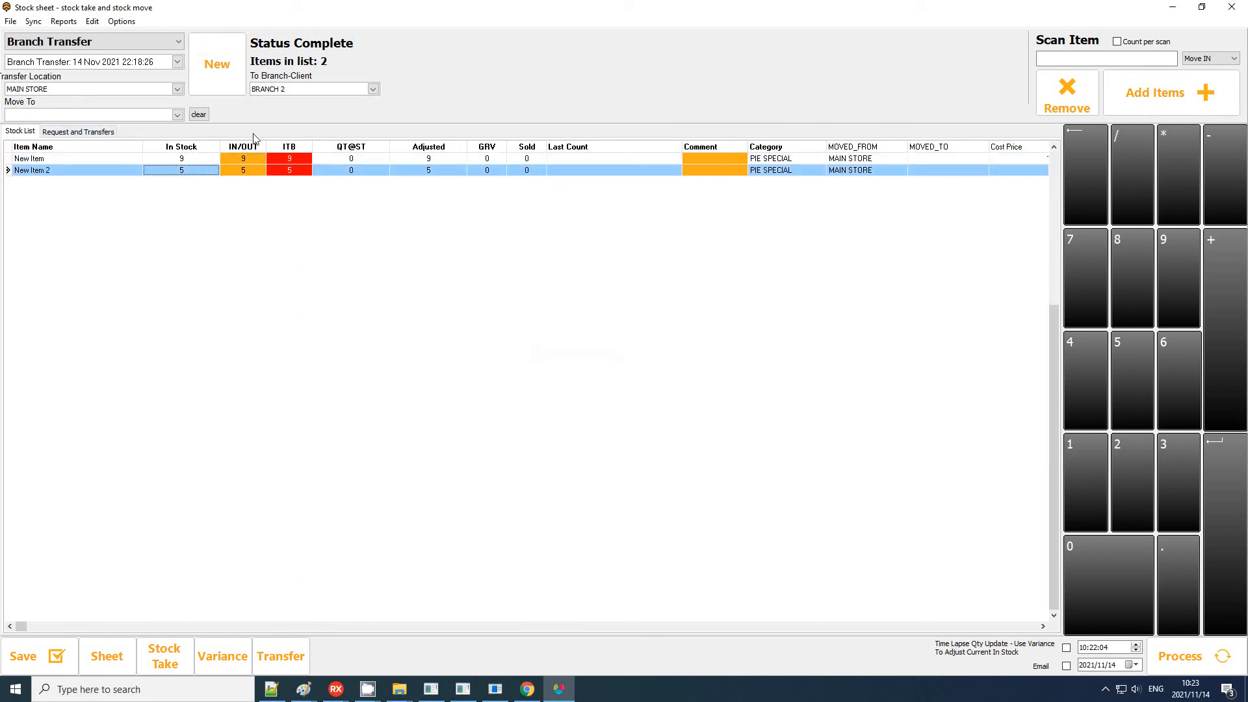
left_click(75, 132)
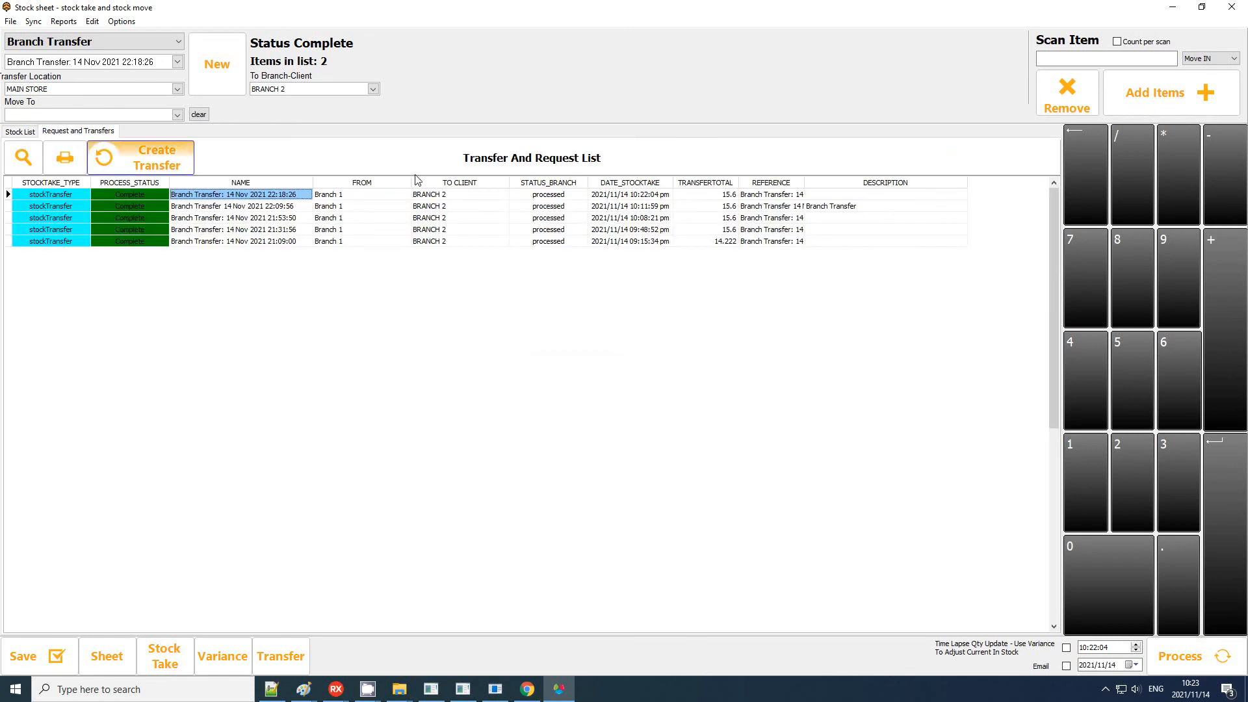
left_click(568, 197)
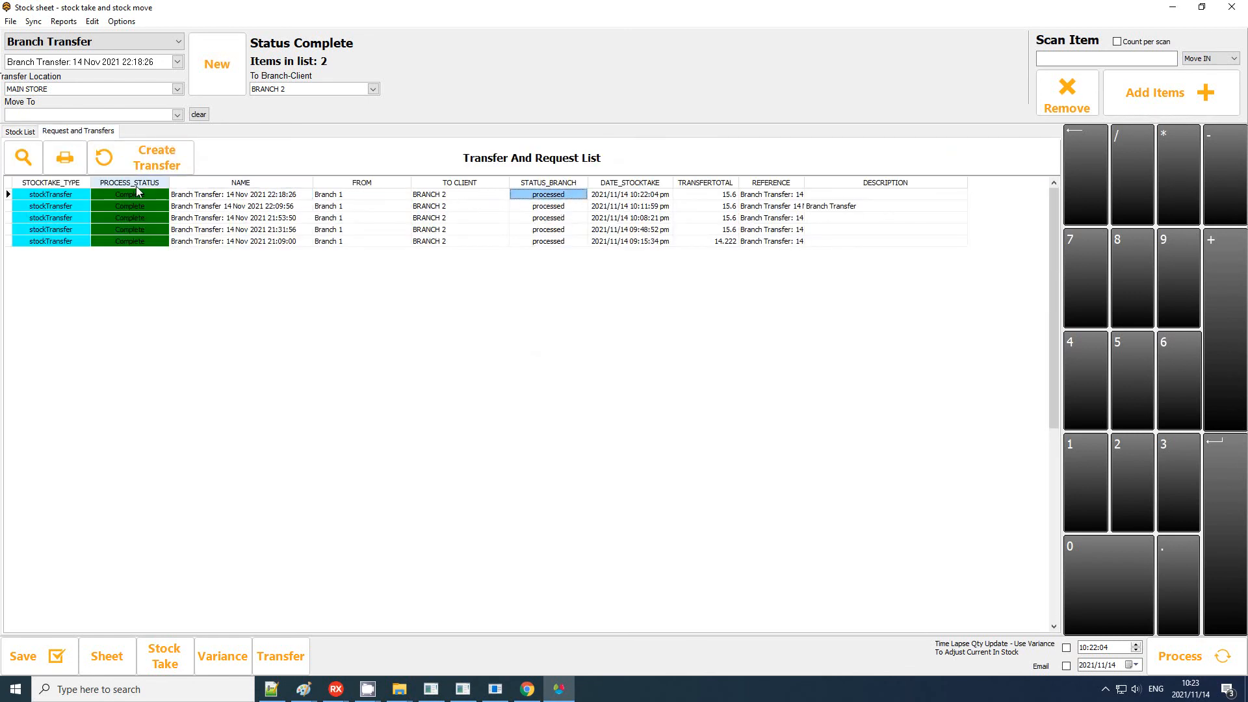
left_click(356, 198)
left_click(562, 198)
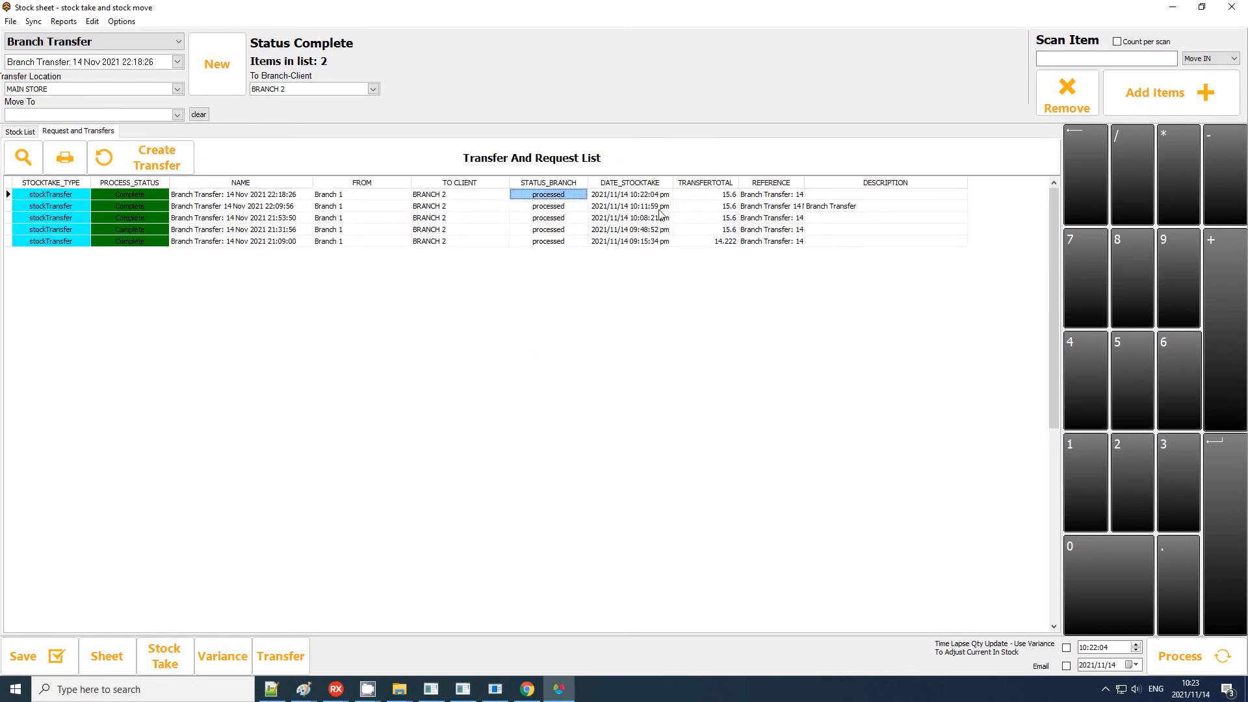
left_click(1231, 7)
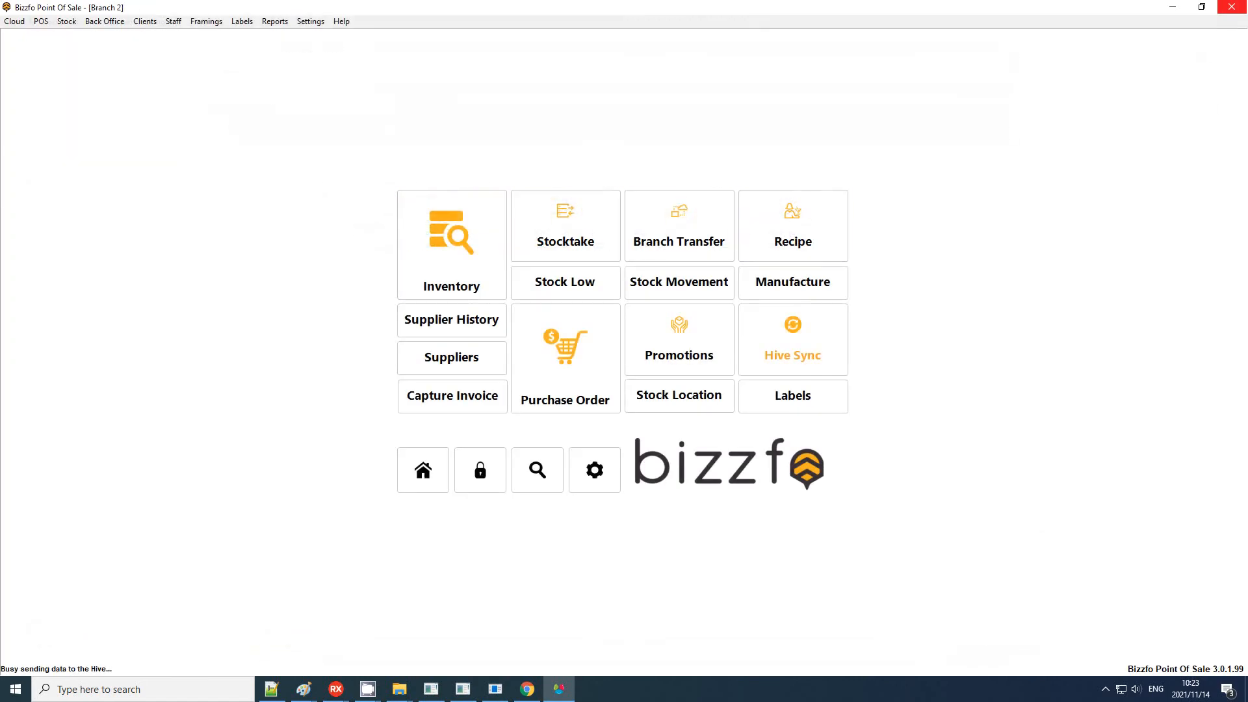
- Return to BestPOS HQ, reload the branch requests and transfers, and check the transfers' status, branch status and item quantities
left_click(1172, 8)
left_click(659, 251)
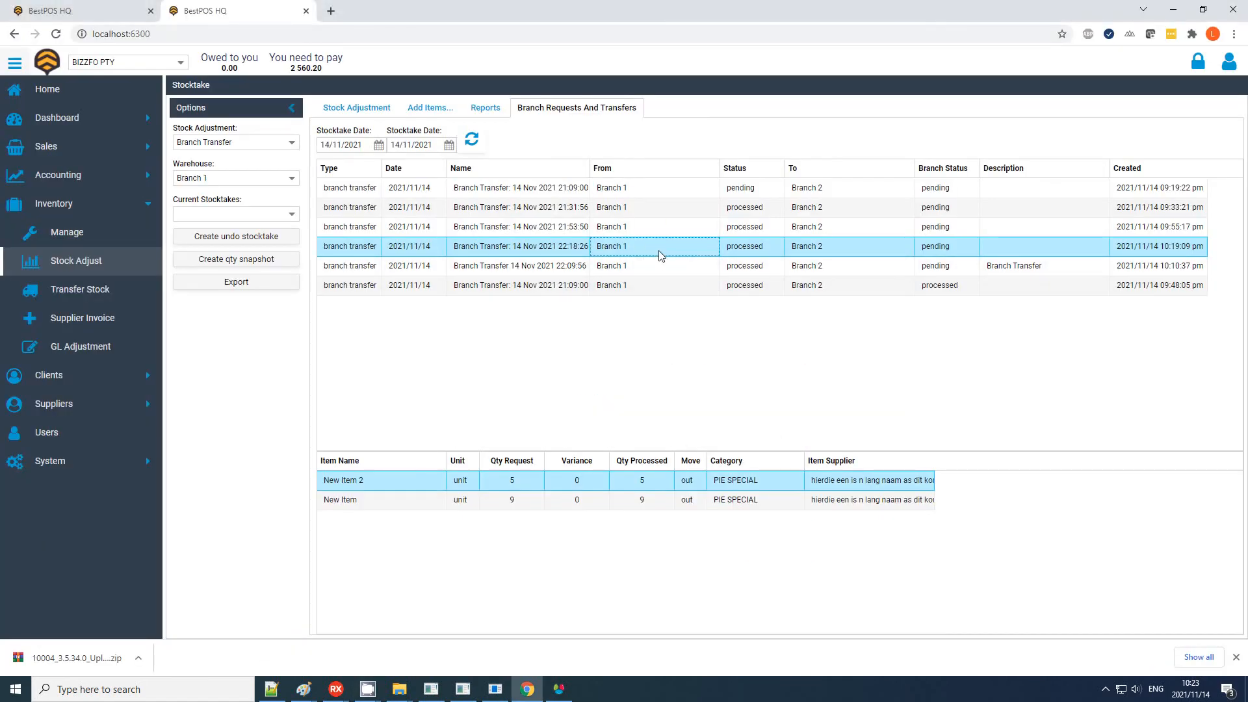
left_click(472, 139)
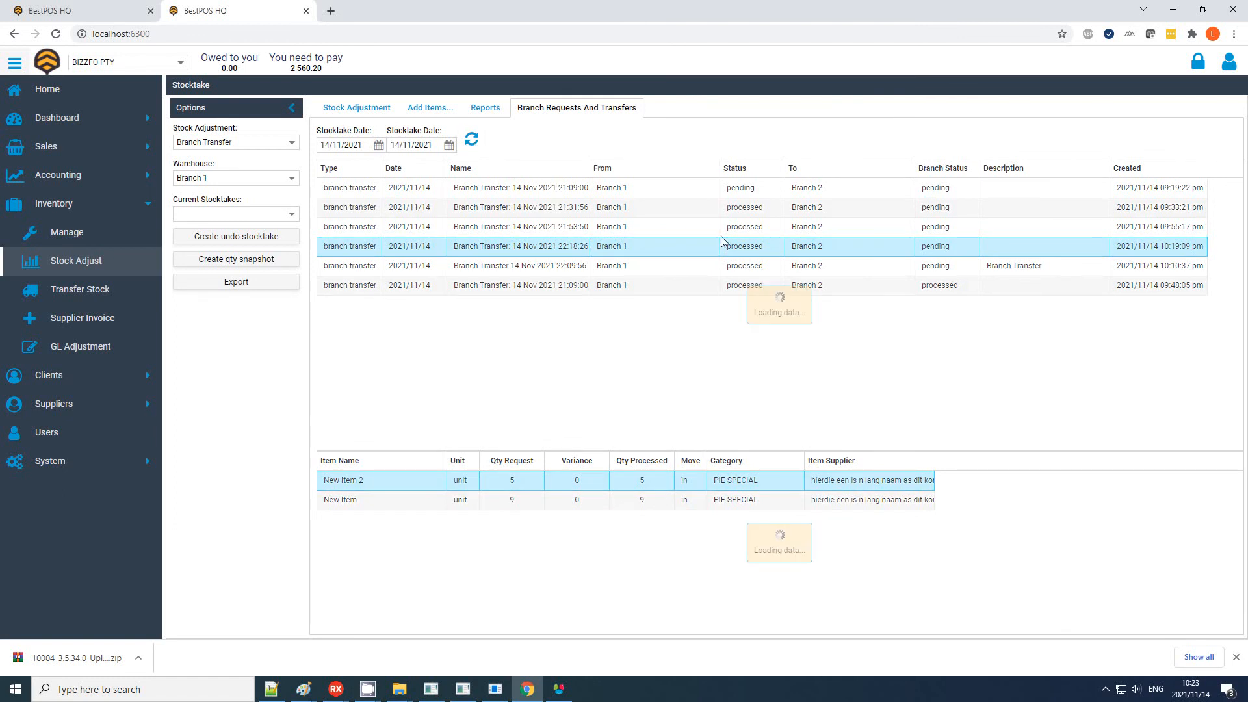
left_click(945, 252)
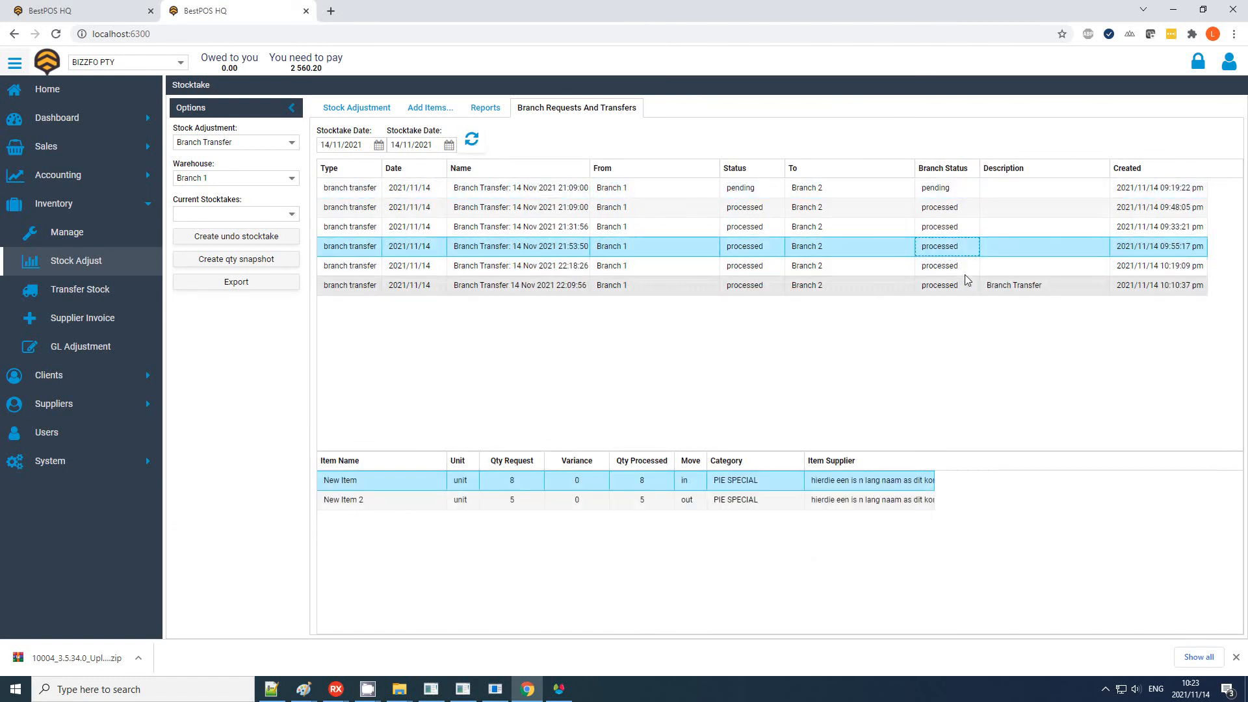
left_click(750, 251)
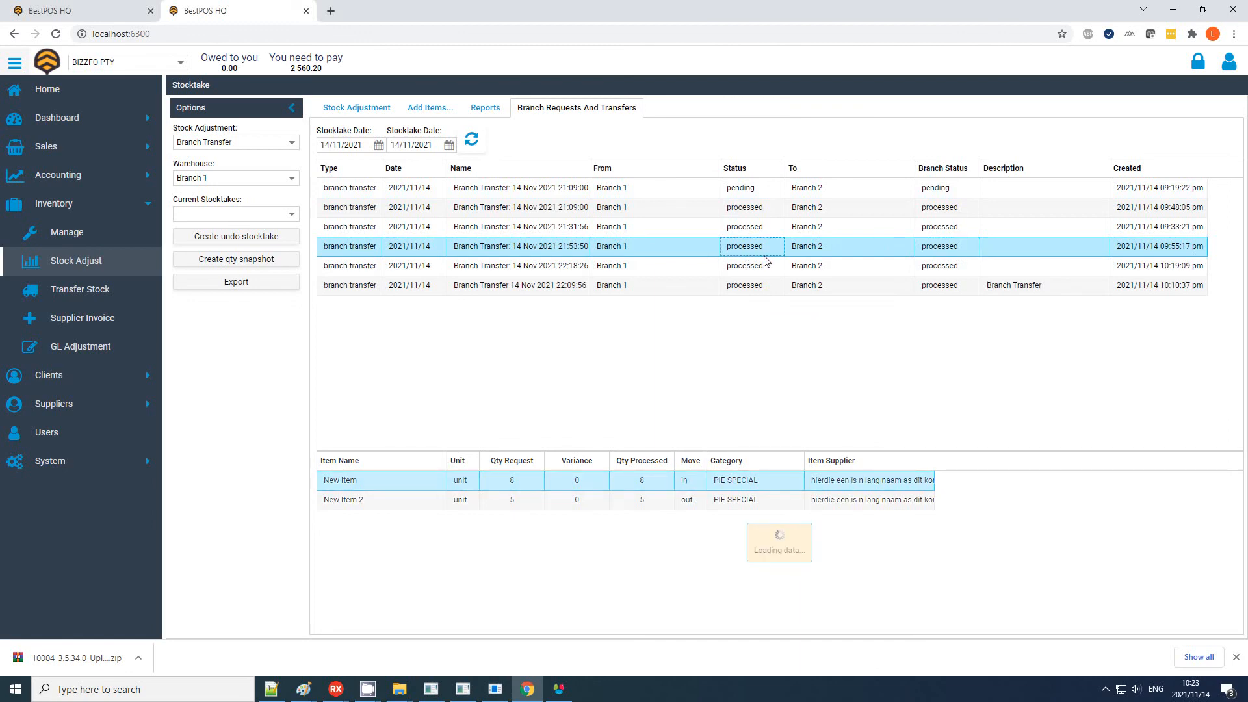
left_click(859, 253)
left_click(520, 506)
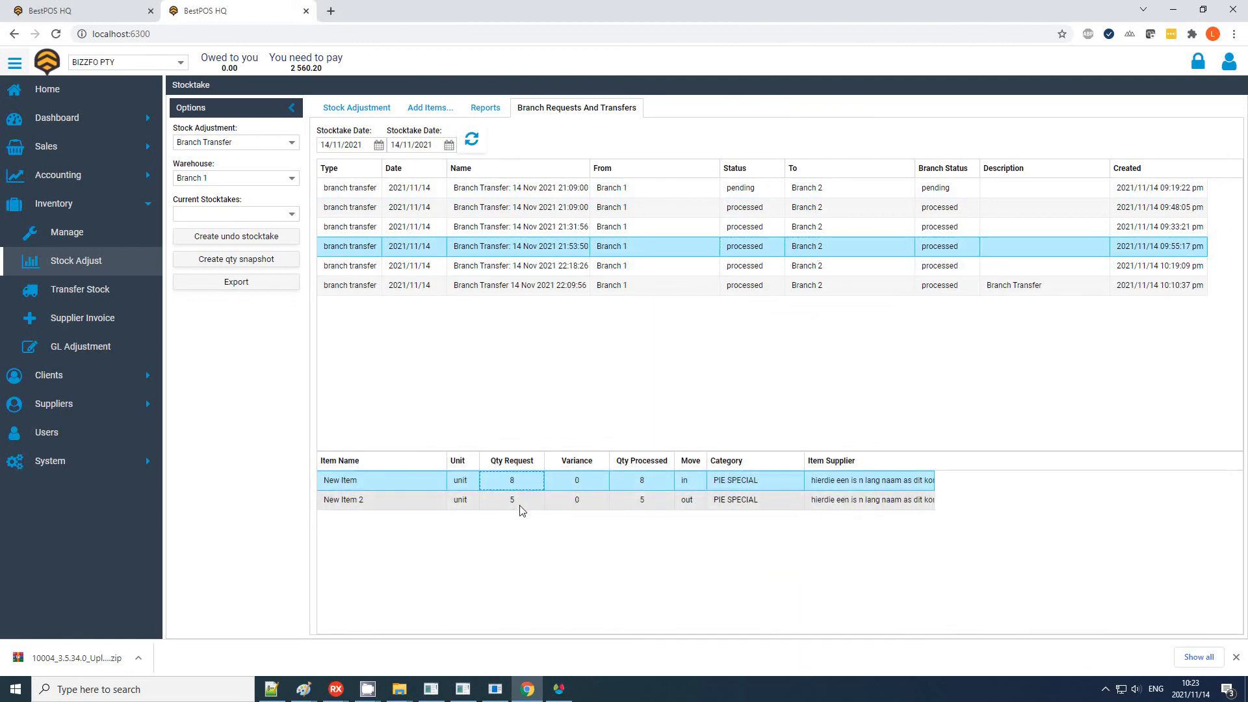
- Refresh HQ's inventory search for "new" and check the Branch 1 and Branch 2 stock of New Item and New Item 2
left_click(71, 12)
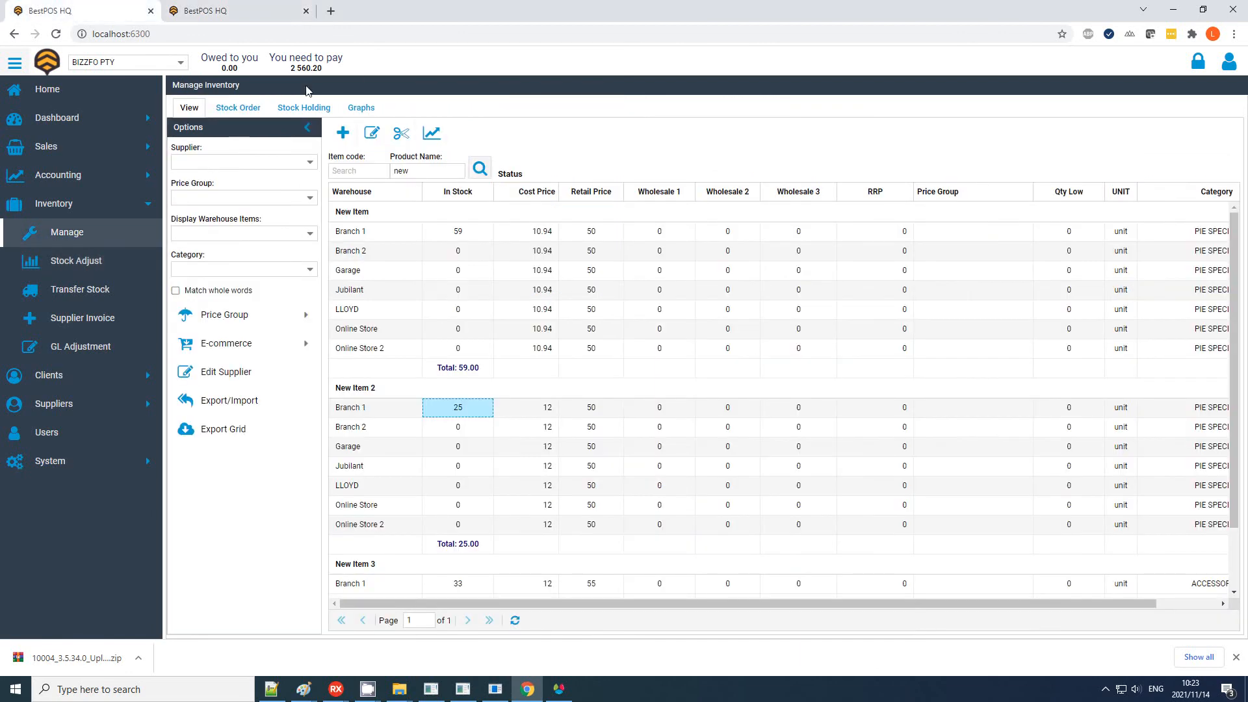
left_click(481, 171)
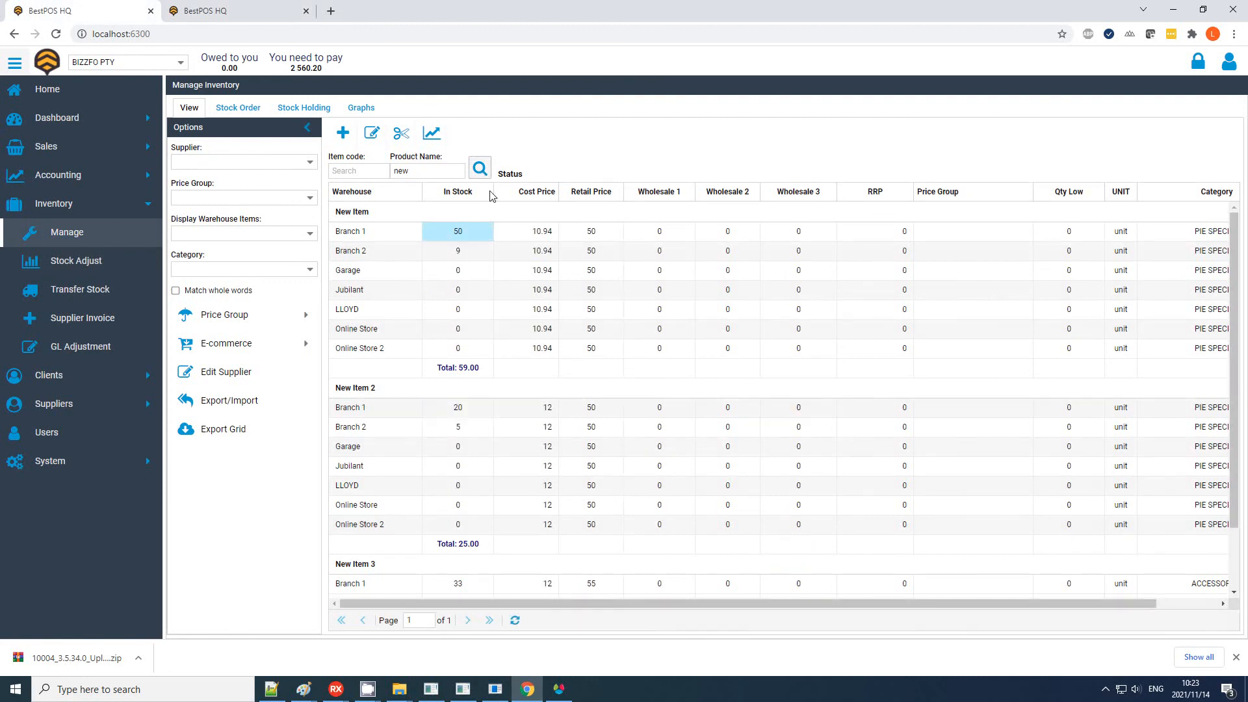
left_click(474, 235)
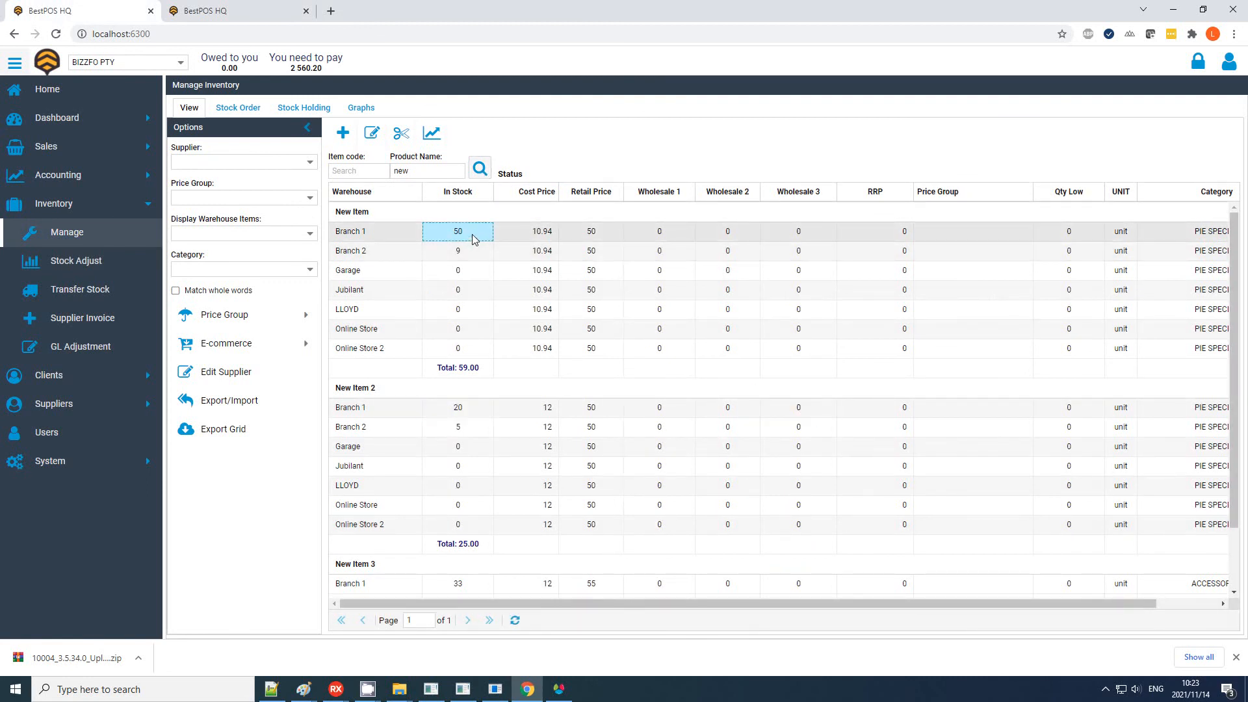
left_click(473, 252)
left_click(471, 410)
left_click(479, 427)
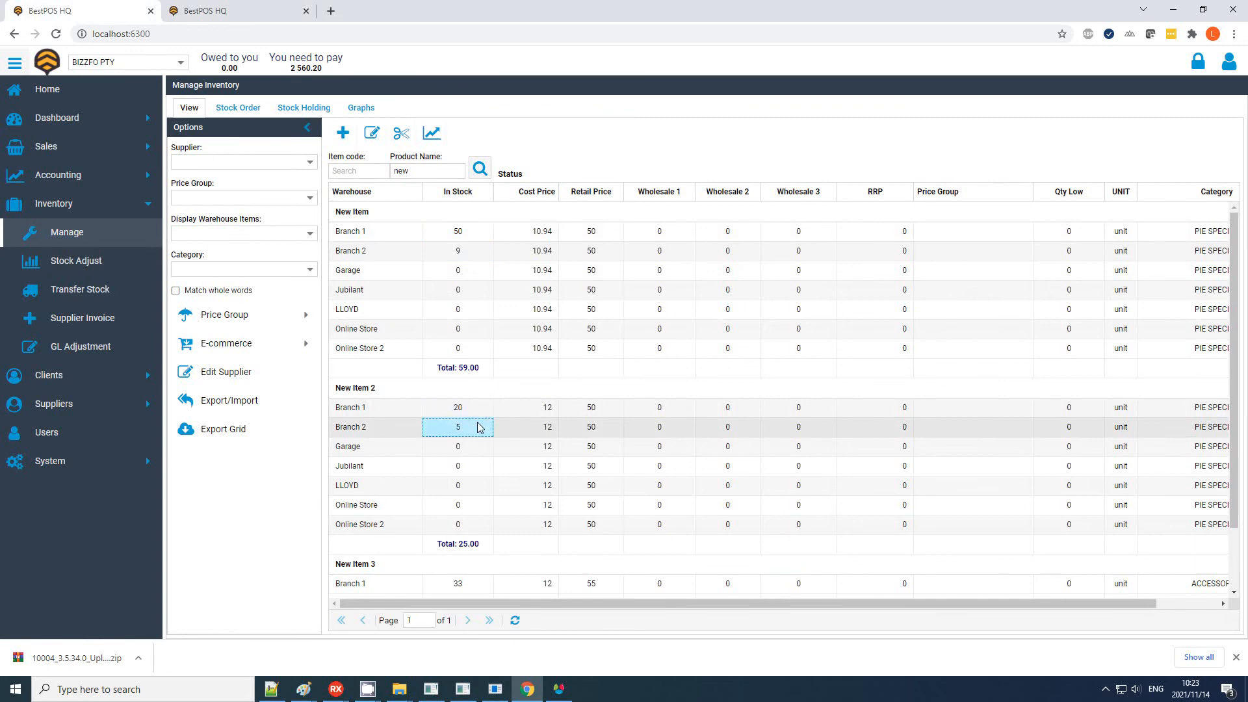
- Switch to the Branch 2 Point Of Sale and open its branch transfers with the login password
left_click(560, 691)
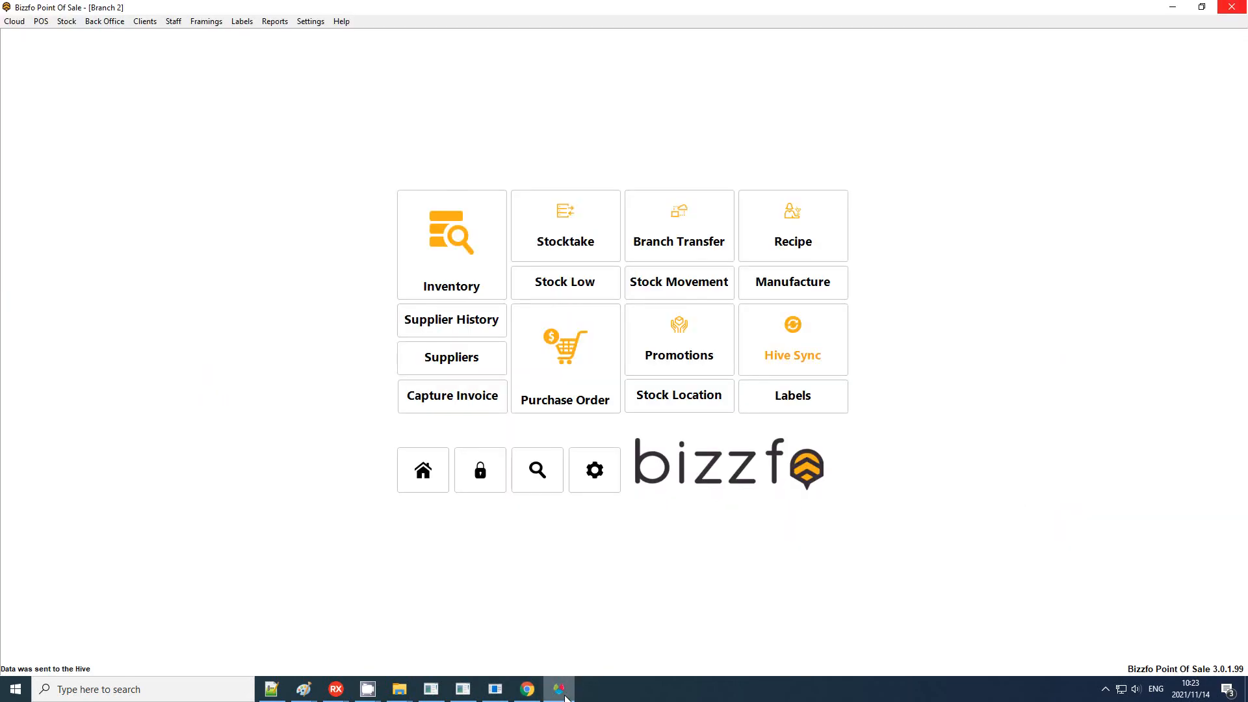
left_click(420, 471)
left_click(564, 242)
left_click(674, 227)
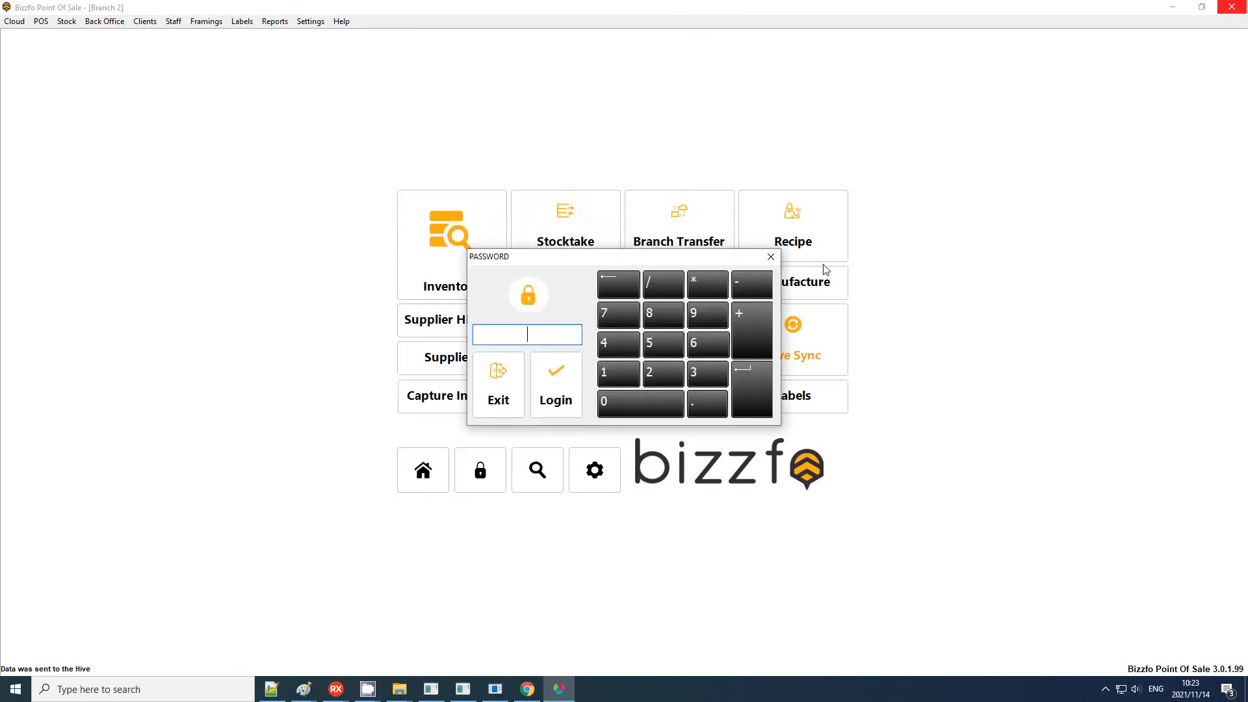
key("Return")
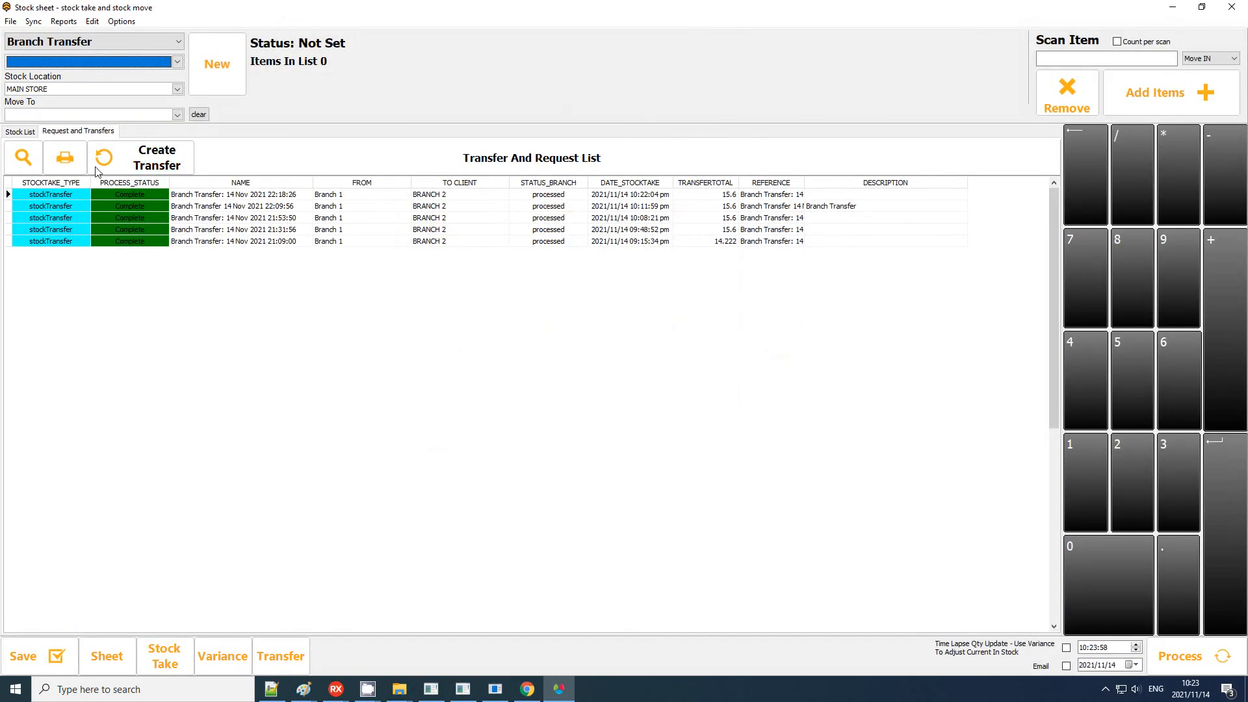
- Create a new branch transfer from the stock list, accepting the suggested name
left_click(20, 132)
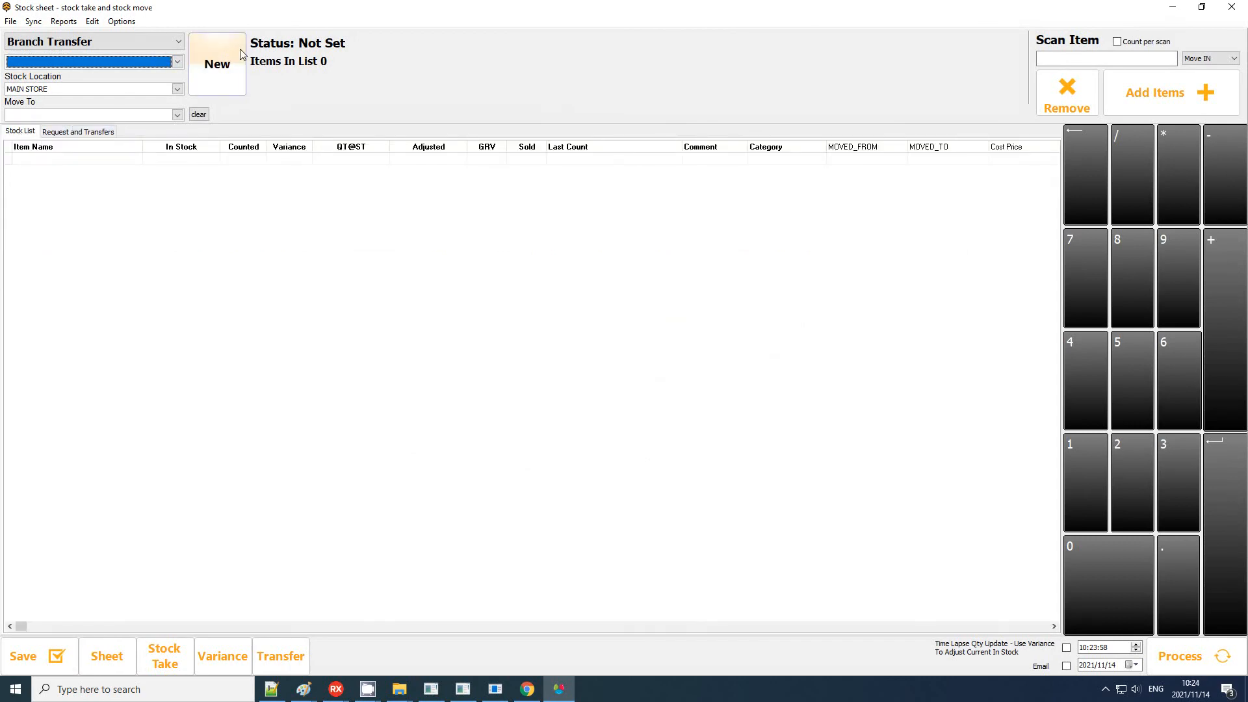
left_click(213, 69)
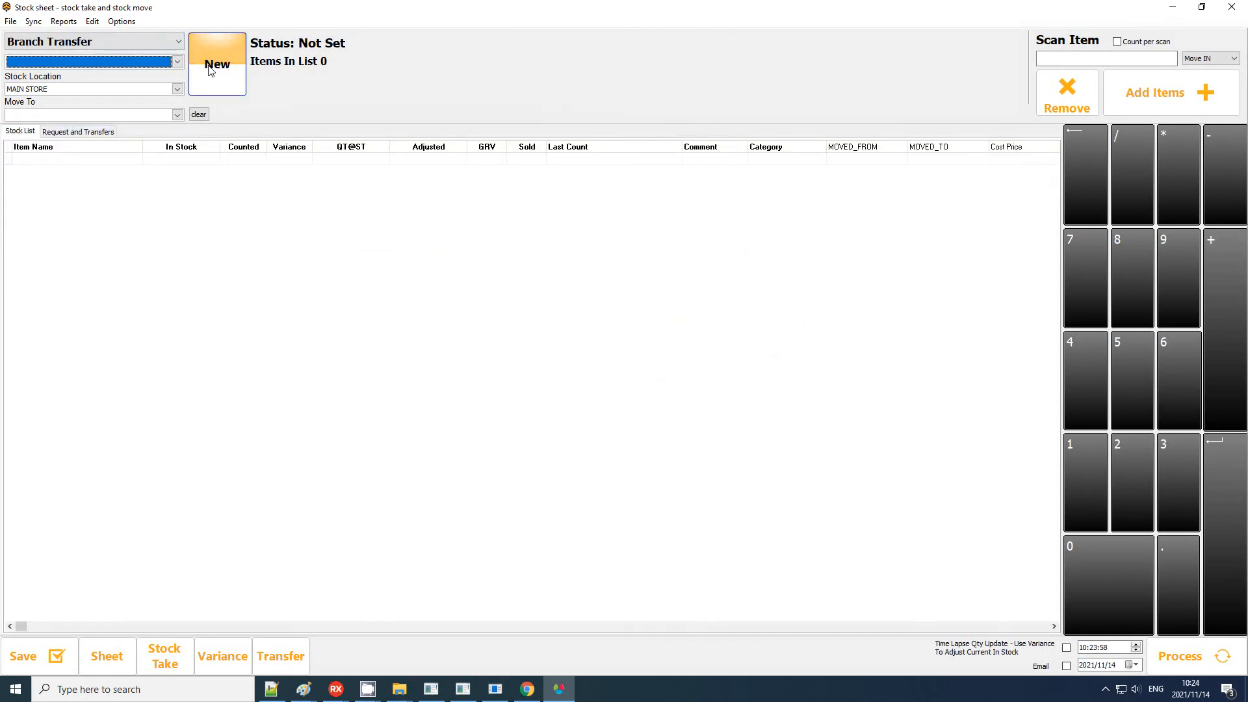
left_click(656, 357)
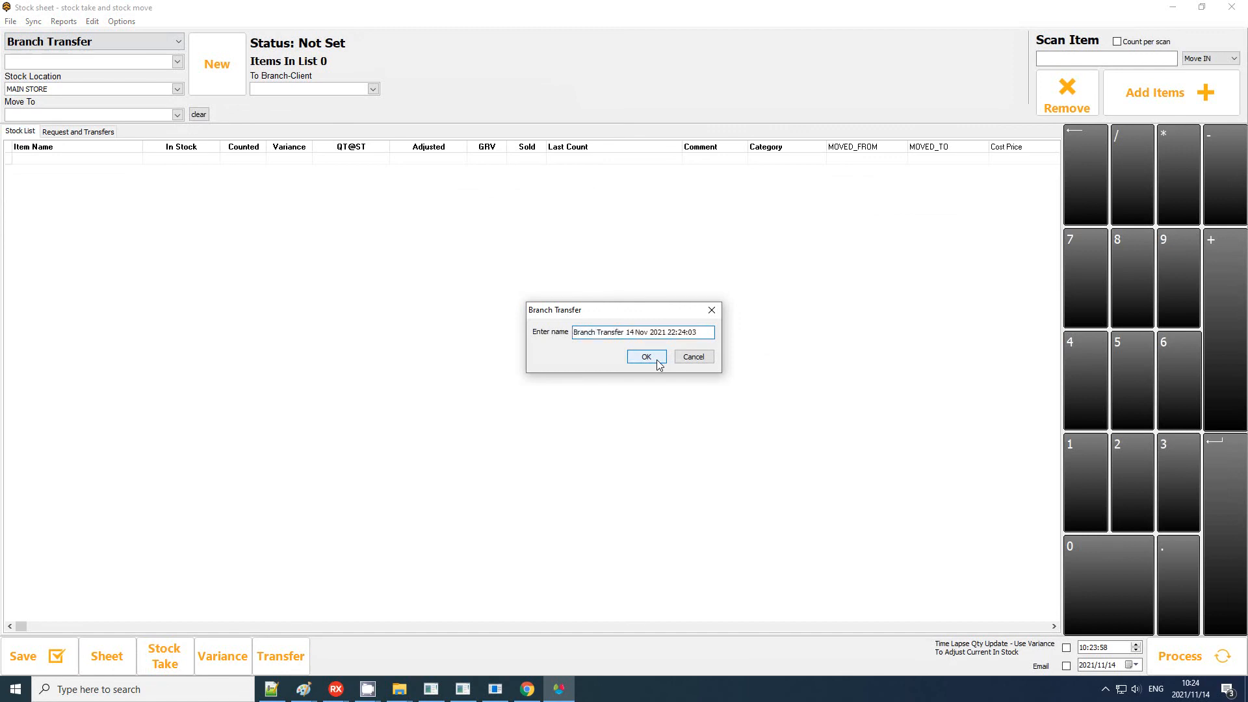
left_click(626, 357)
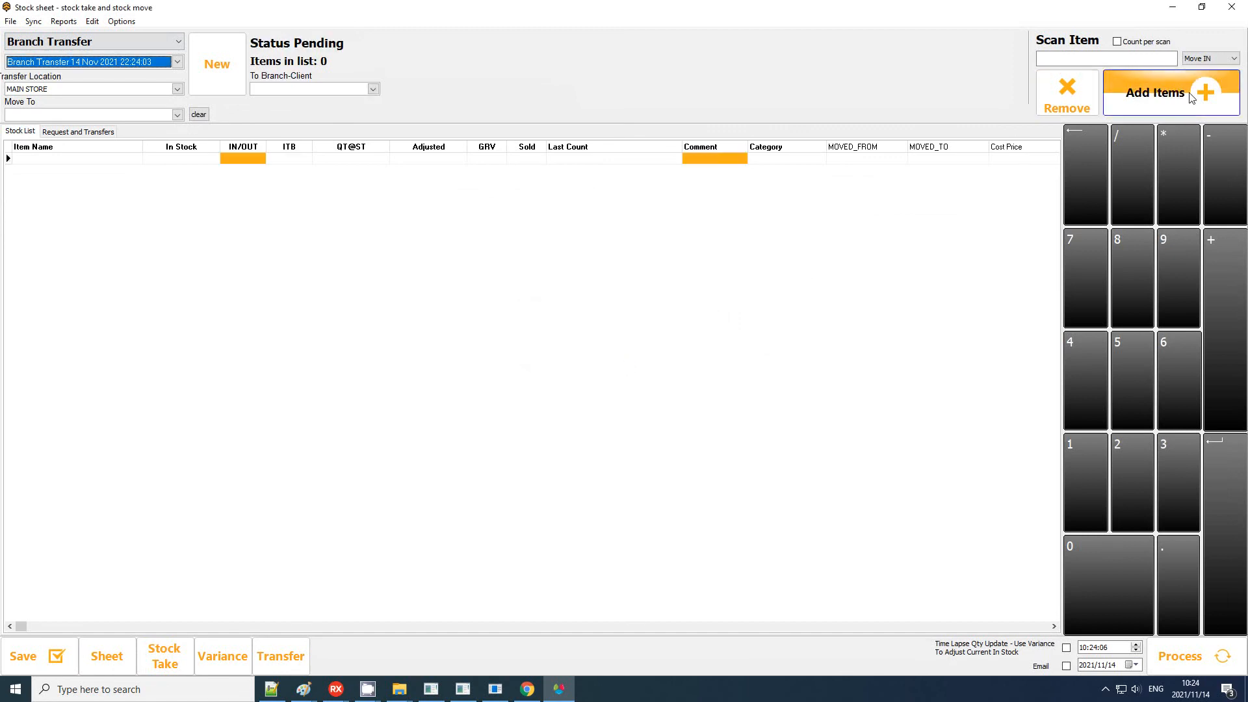
- Add New Item and New Item 2 to the new branch transfer's stock sheet
left_click(1157, 93)
left_click(457, 292)
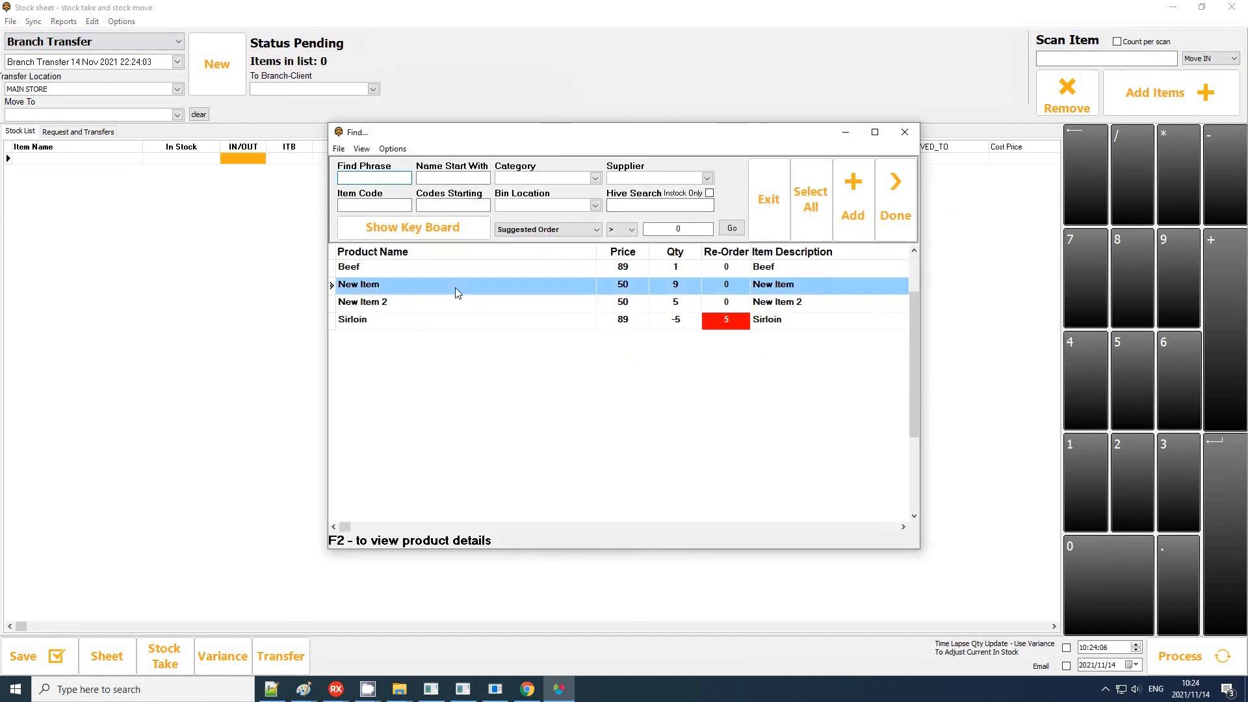
left_click(520, 303, "ctrl")
left_click(840, 215)
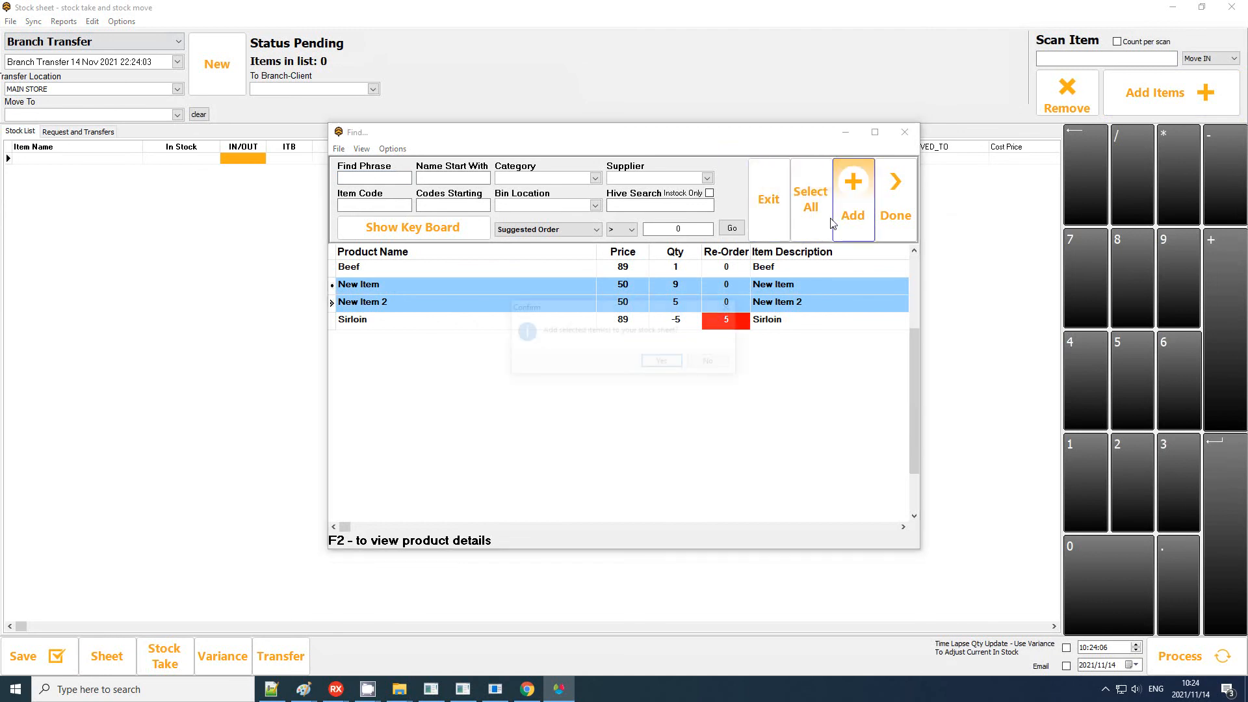
left_click(660, 359)
left_click(896, 195)
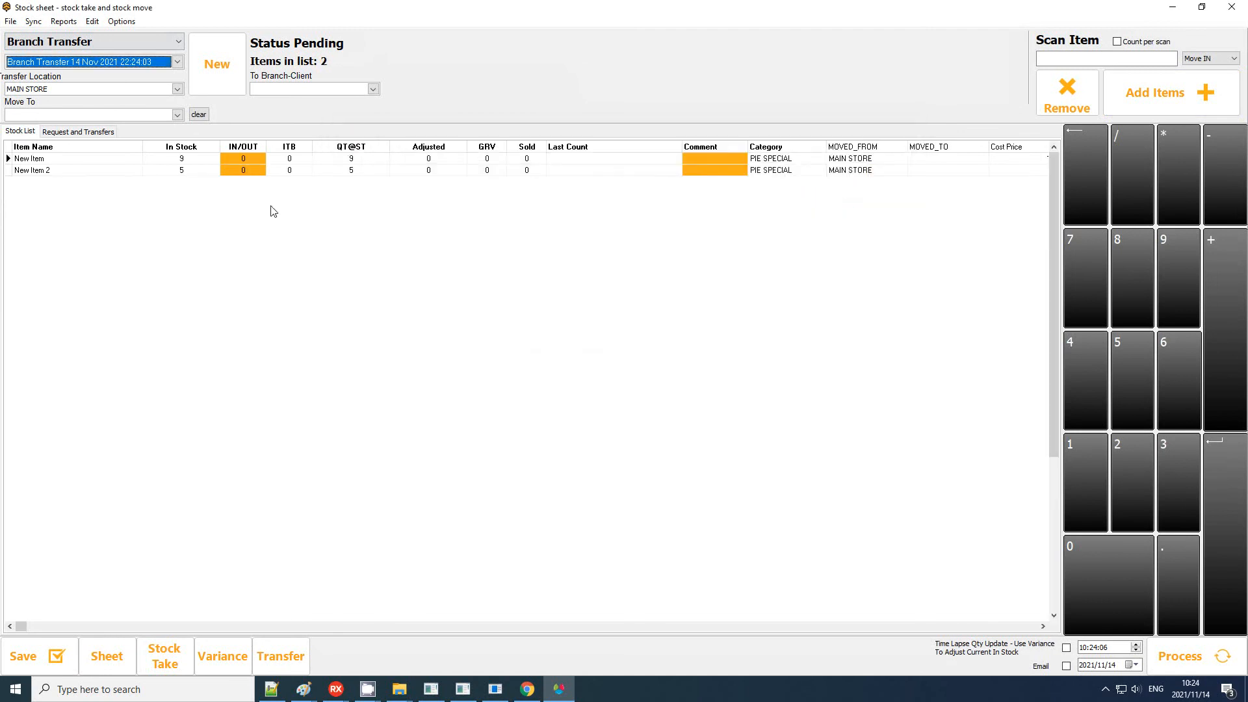
- Set the IN/OUT quantity to -9 for New Item and -5 for New Item 2
left_click(229, 168)
left_click(244, 160)
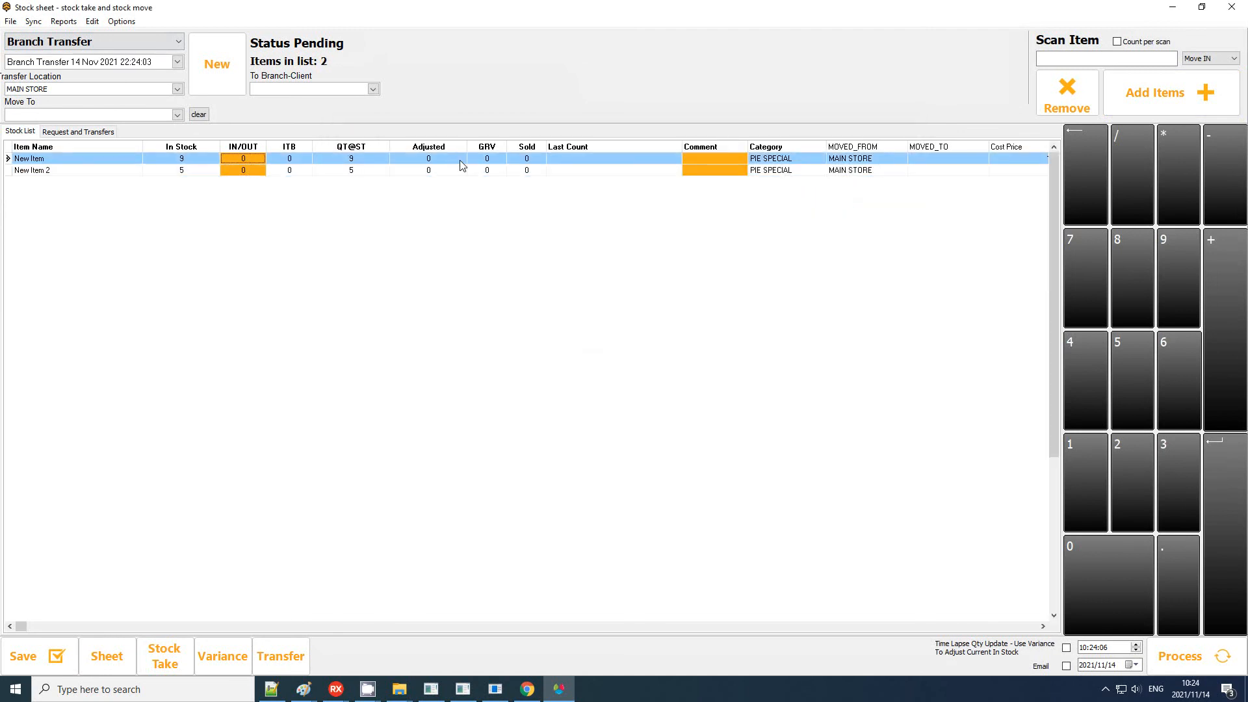
type("-9")
key("Return")
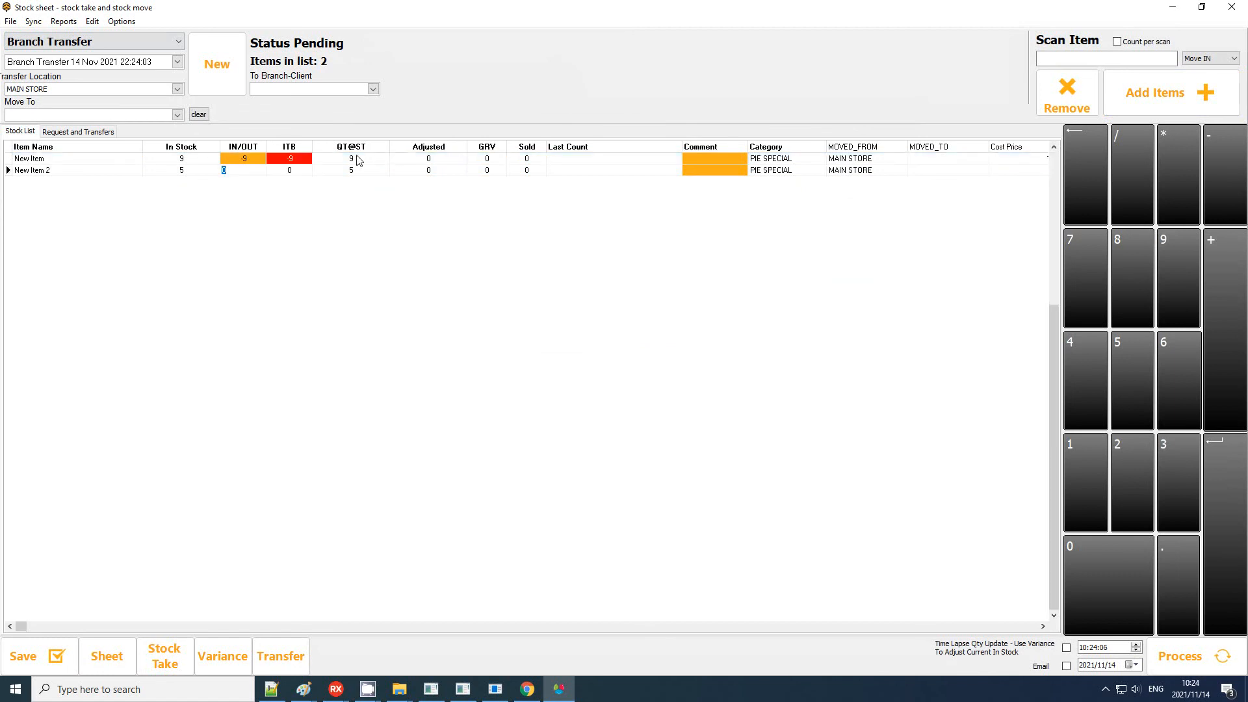
key("Return")
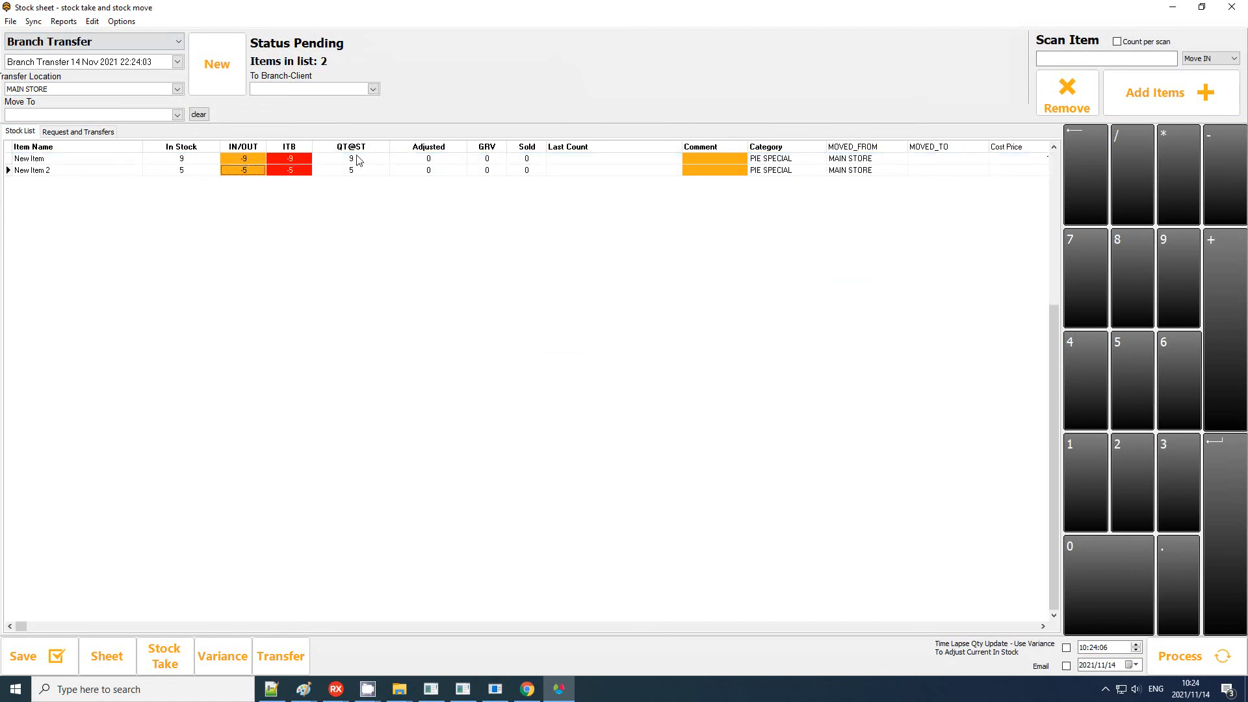
- Set Branch 1's branch-client as the transfer destination and process the stock sheet
left_click(278, 90)
left_click(291, 110)
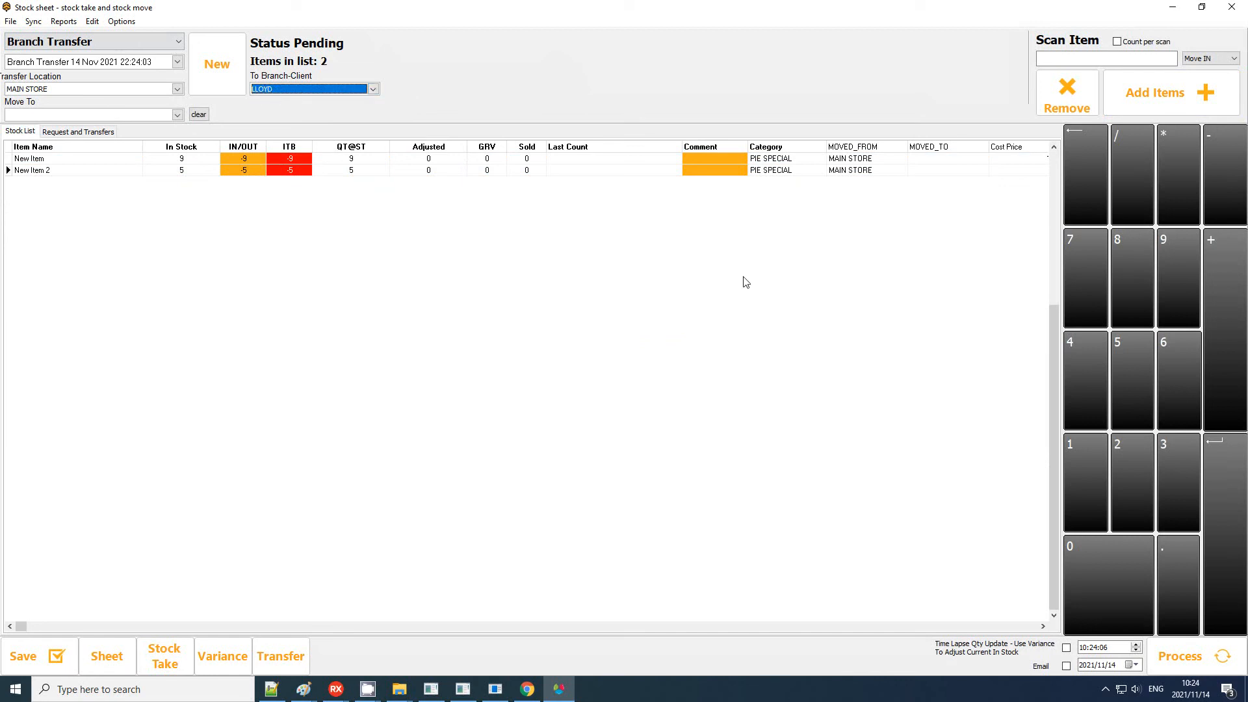
left_click(1181, 646)
left_click(653, 365)
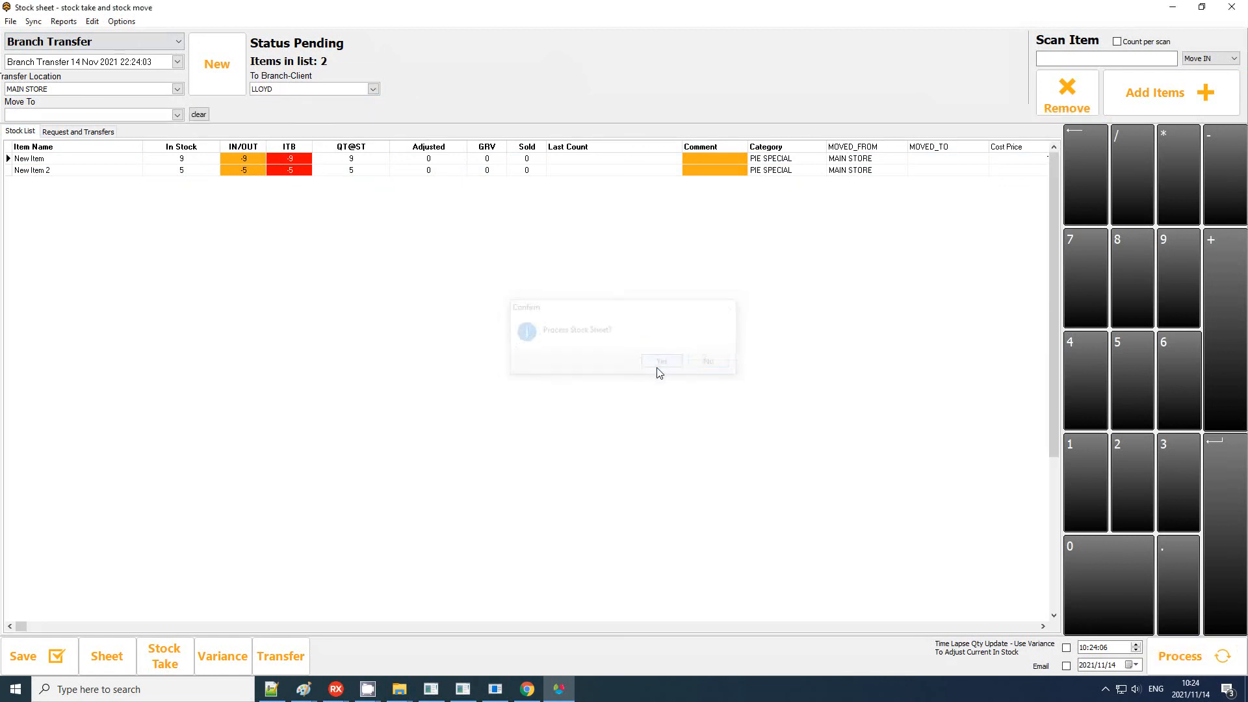
left_click(712, 360)
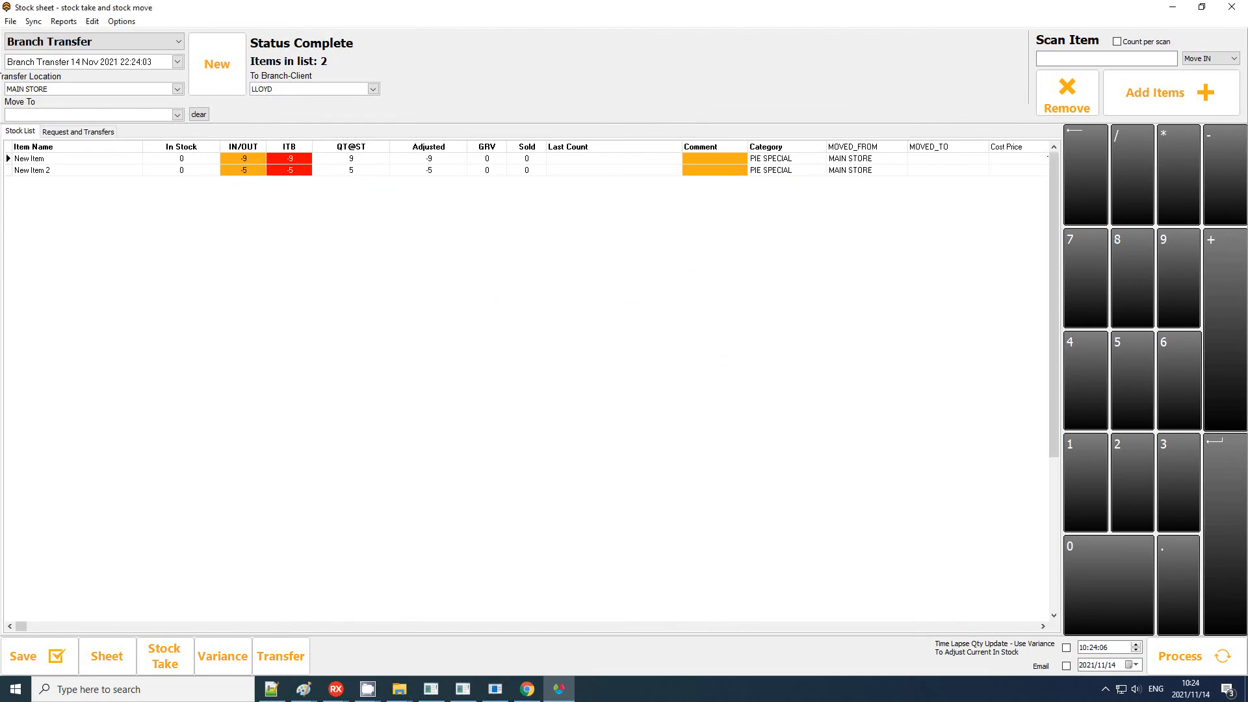
- Switch to BestPOS HQ and refresh the inventory search for "new" and the branch requests and transfers list
key("alt+Tab")
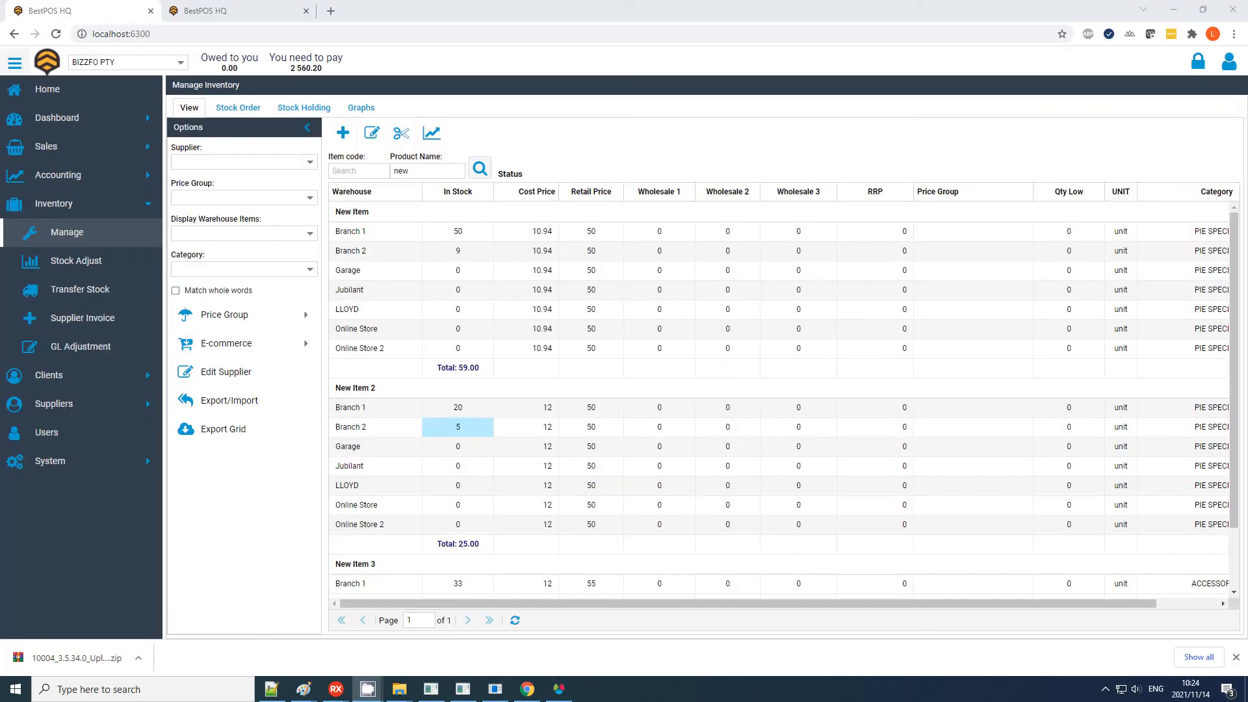
left_click(478, 167)
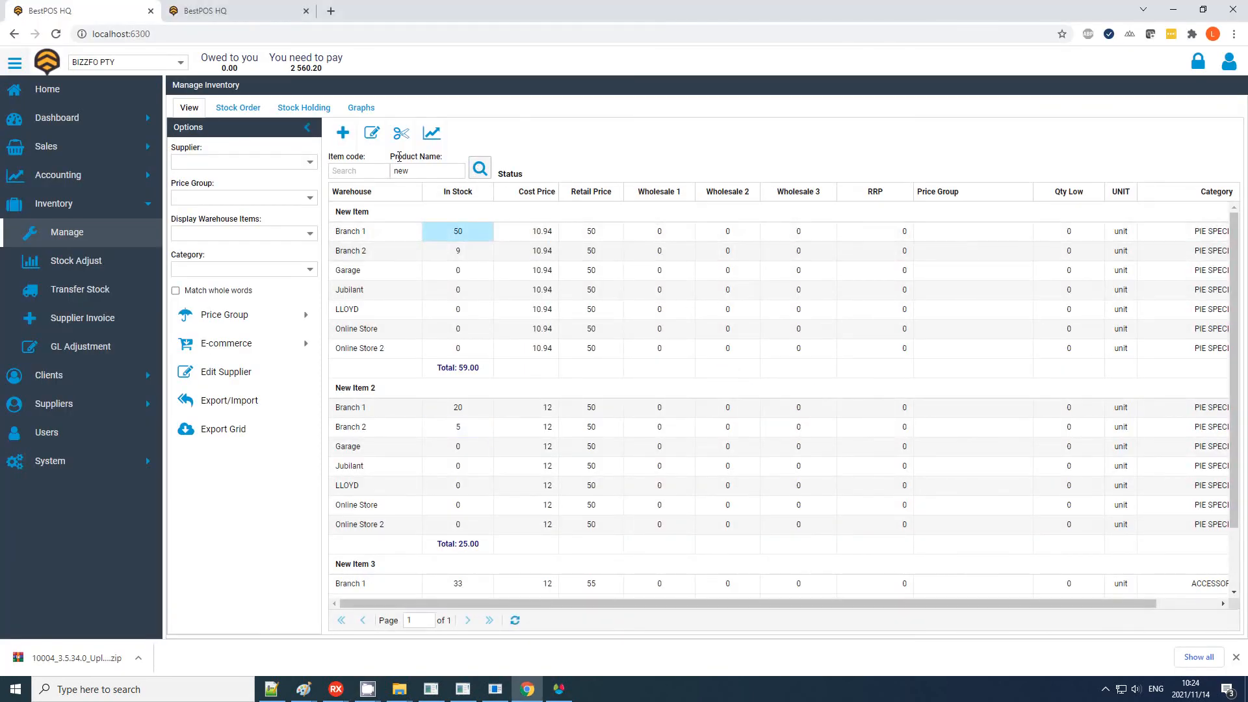
left_click(226, 27)
left_click(471, 139)
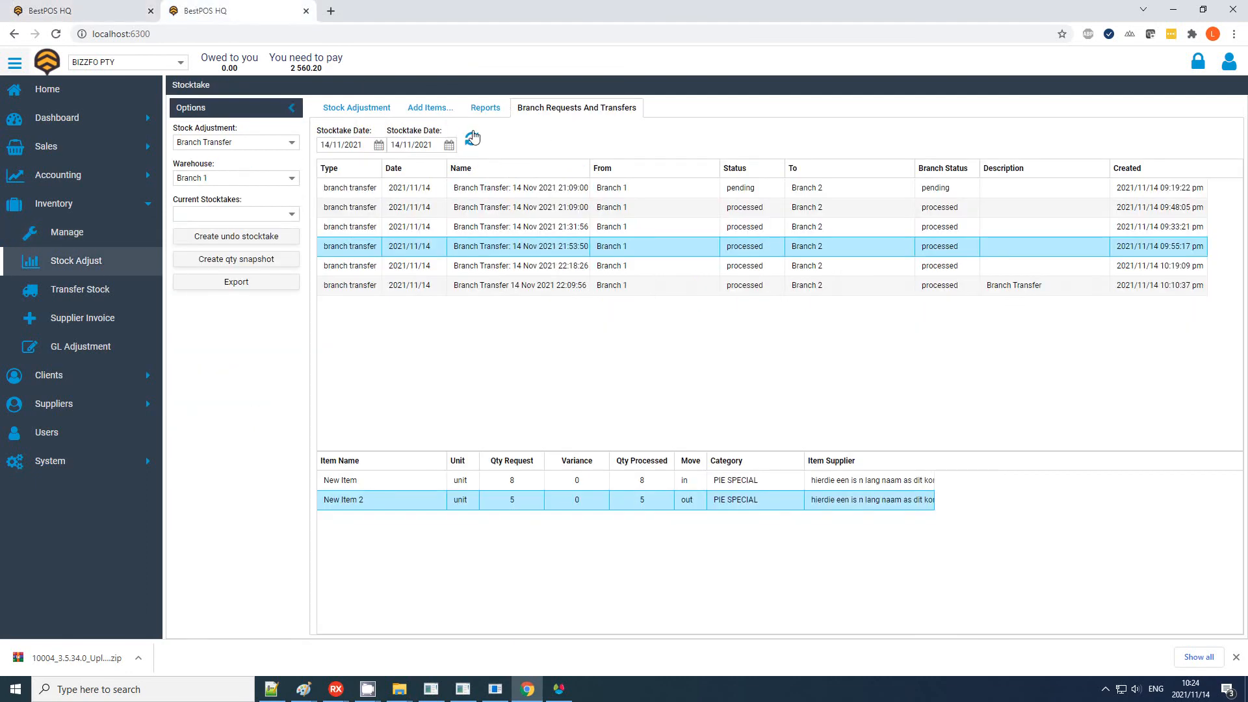
- Examine the 22:24:03 transfer from Branch 2 to Branch 1, including its statuses, item quantities and move directions
left_click(659, 193)
left_click(660, 197)
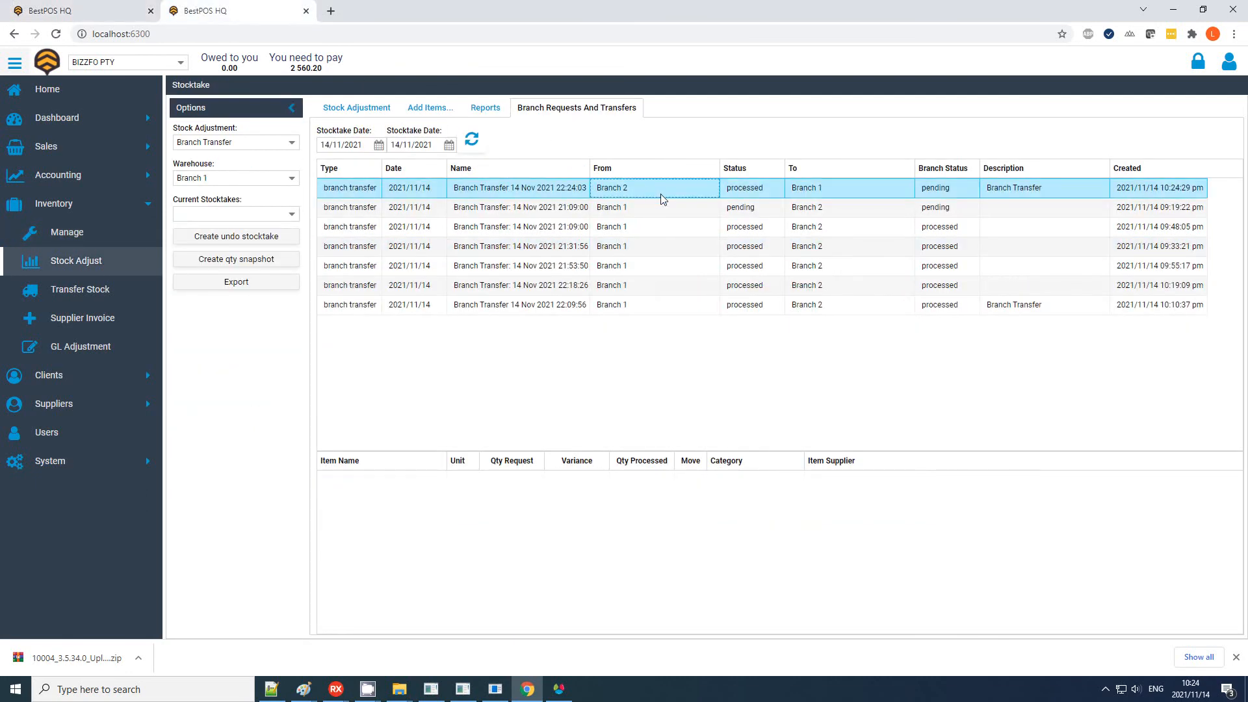
left_click(746, 194)
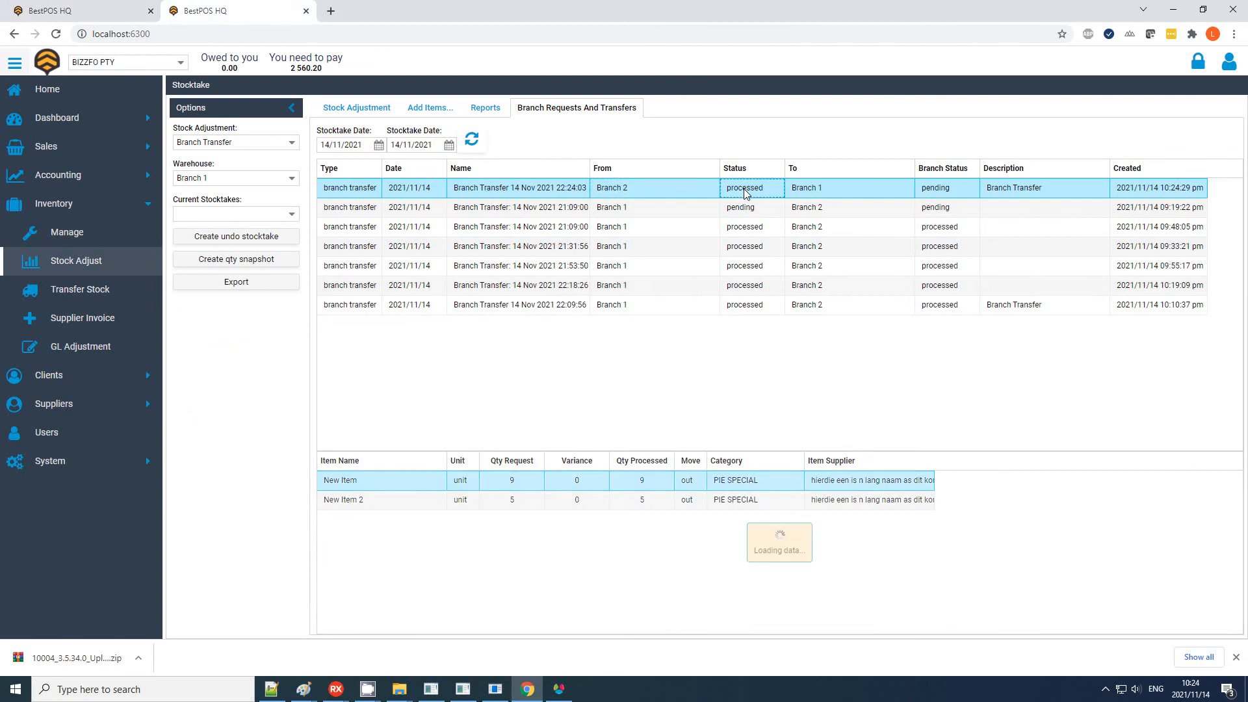
left_click(512, 482)
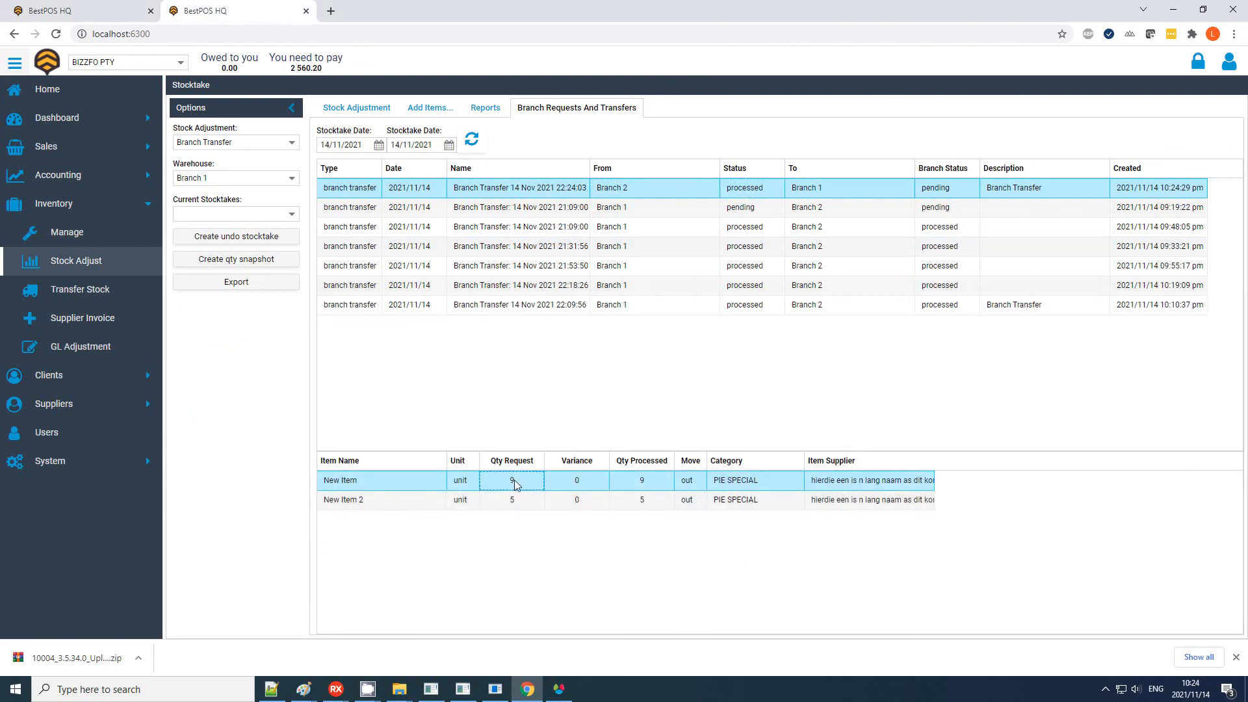
left_click(684, 483)
left_click(685, 503)
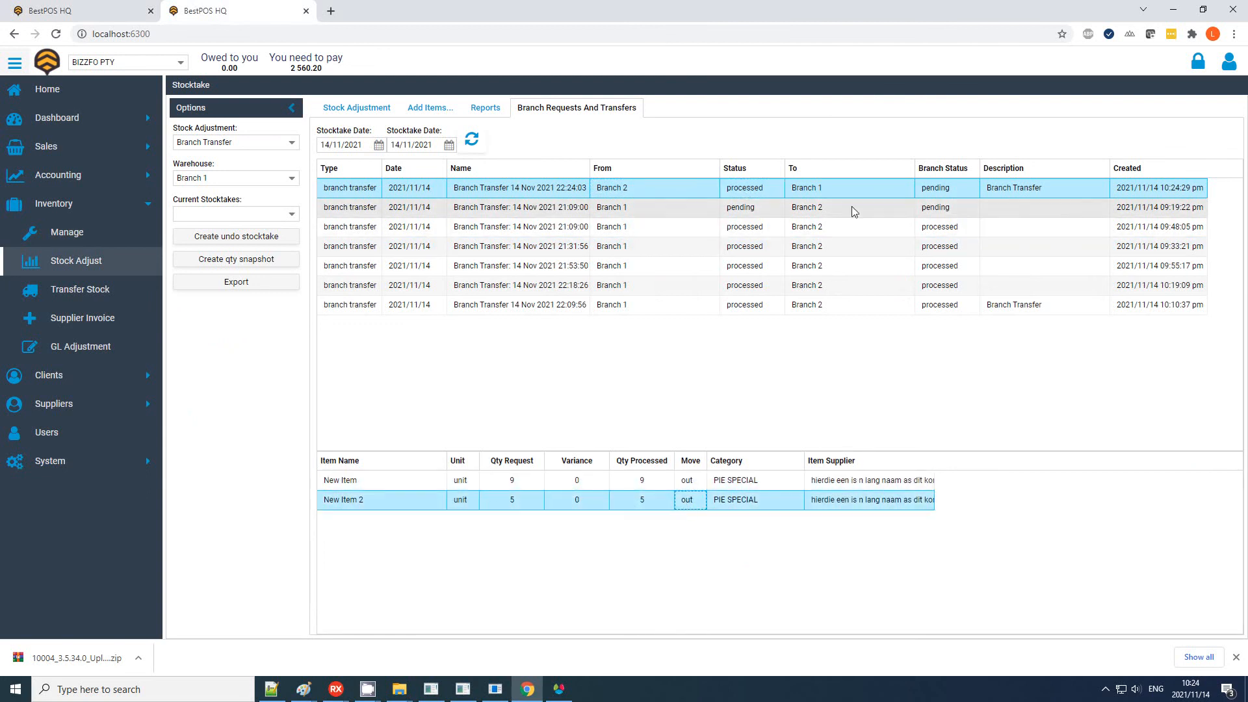
left_click(953, 187)
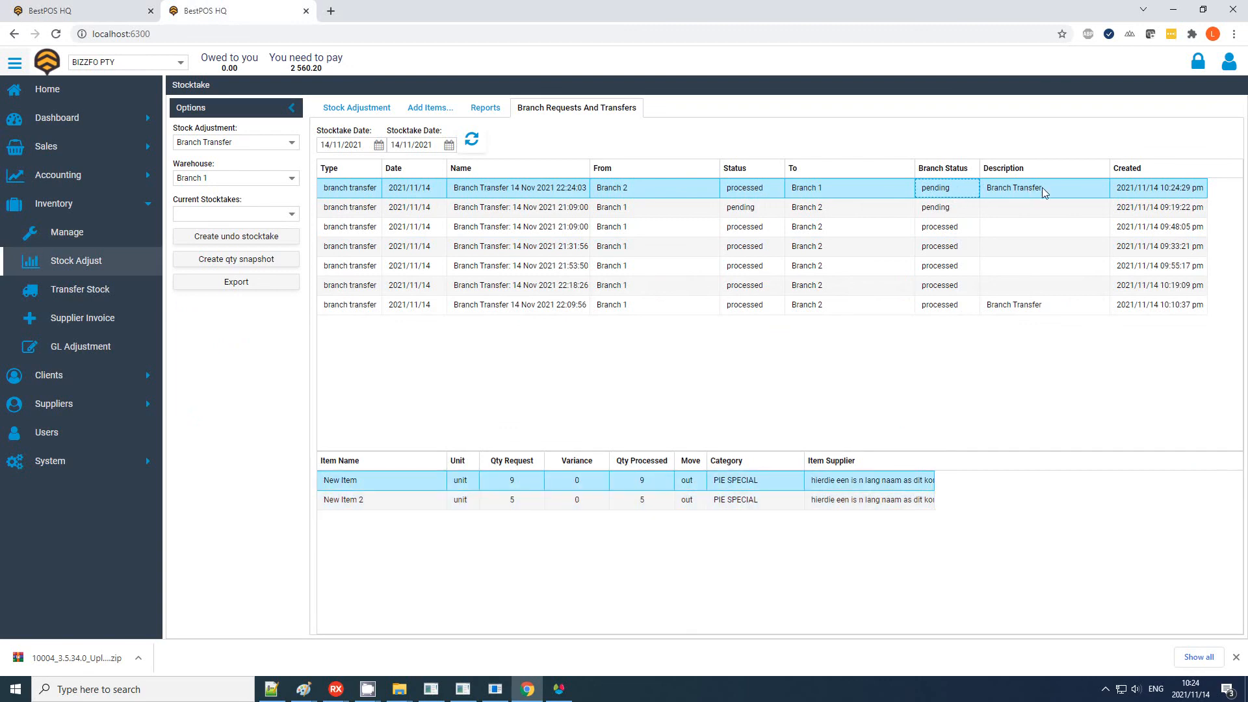
- Switch to the Branch 1 Point Of Sale, run a Hive Sync and open its branch transfers with the login password
key("alt+Tab")
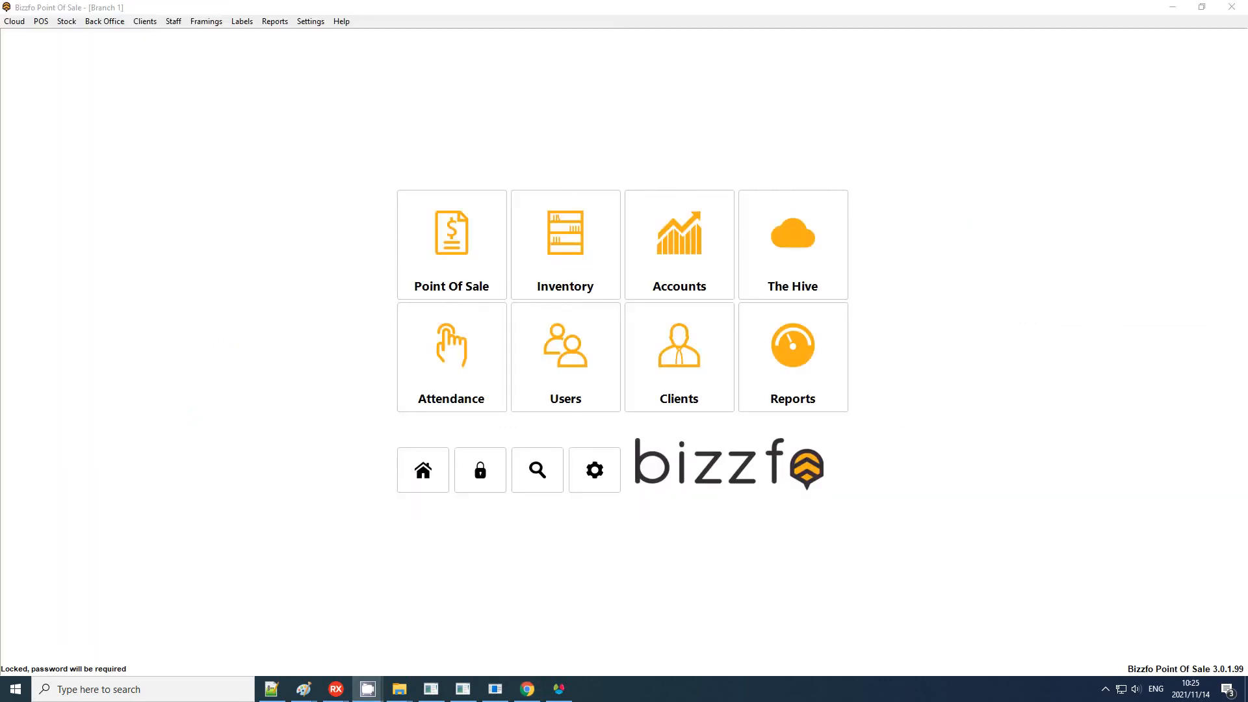
left_click(605, 251)
left_click(786, 370)
key("Return")
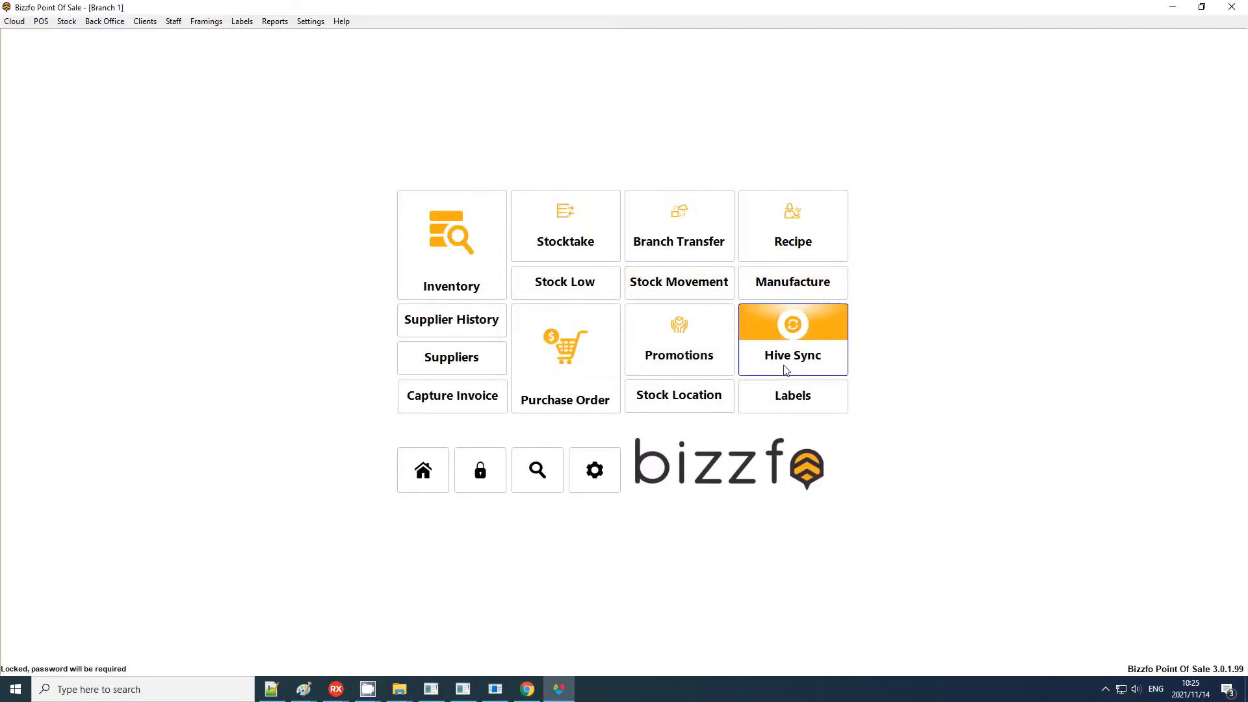
left_click(648, 260)
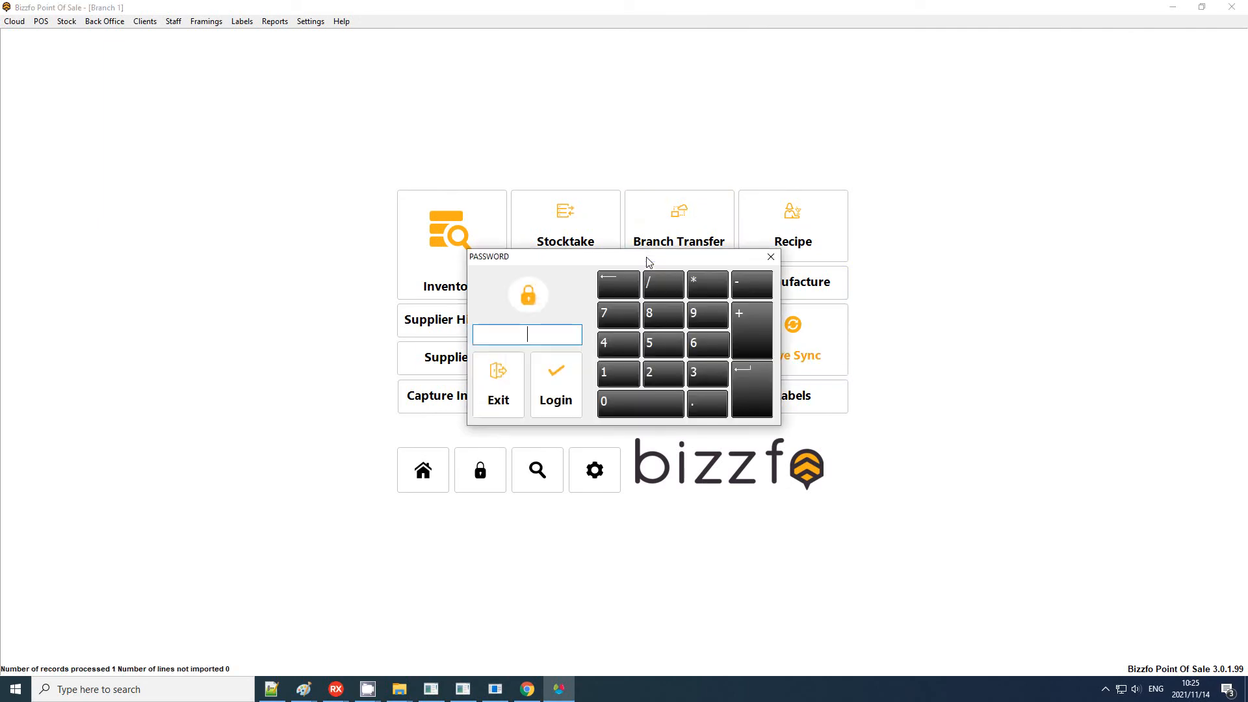
key("Return")
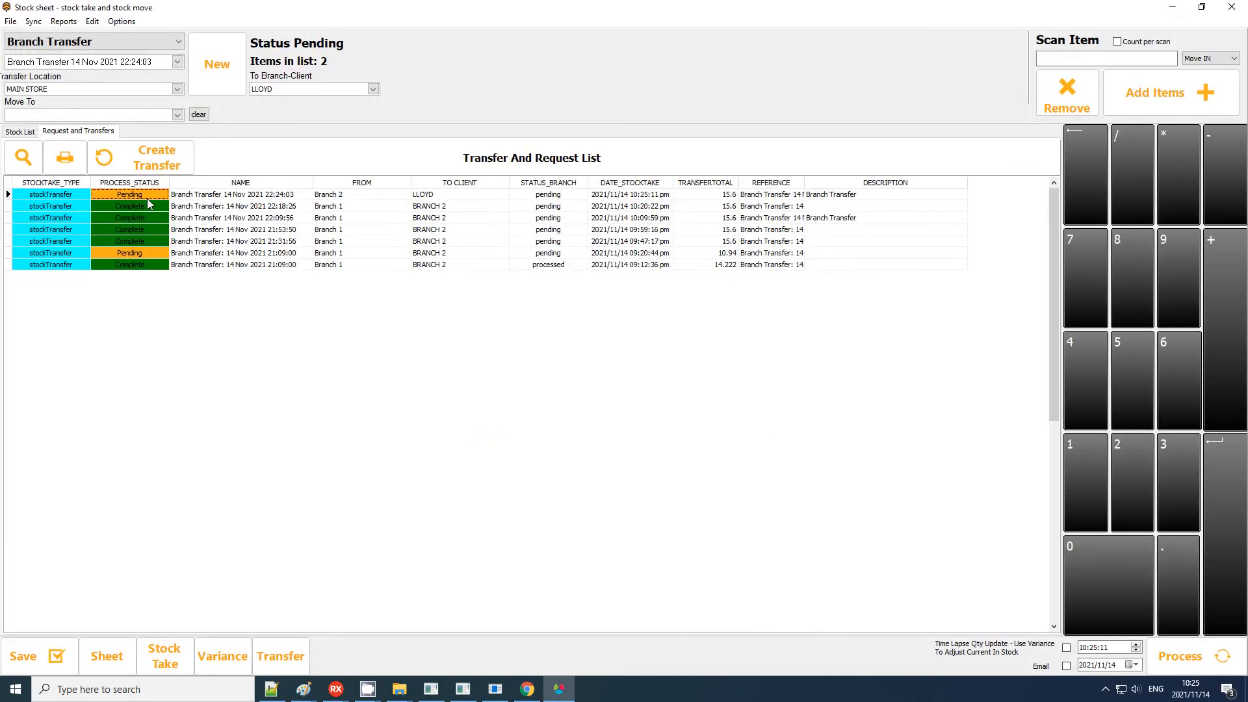
- Open the pending 22:24:03 transfer from Branch 2 and process its stock sheet into Branch 1
left_click(367, 196)
double_click(501, 197)
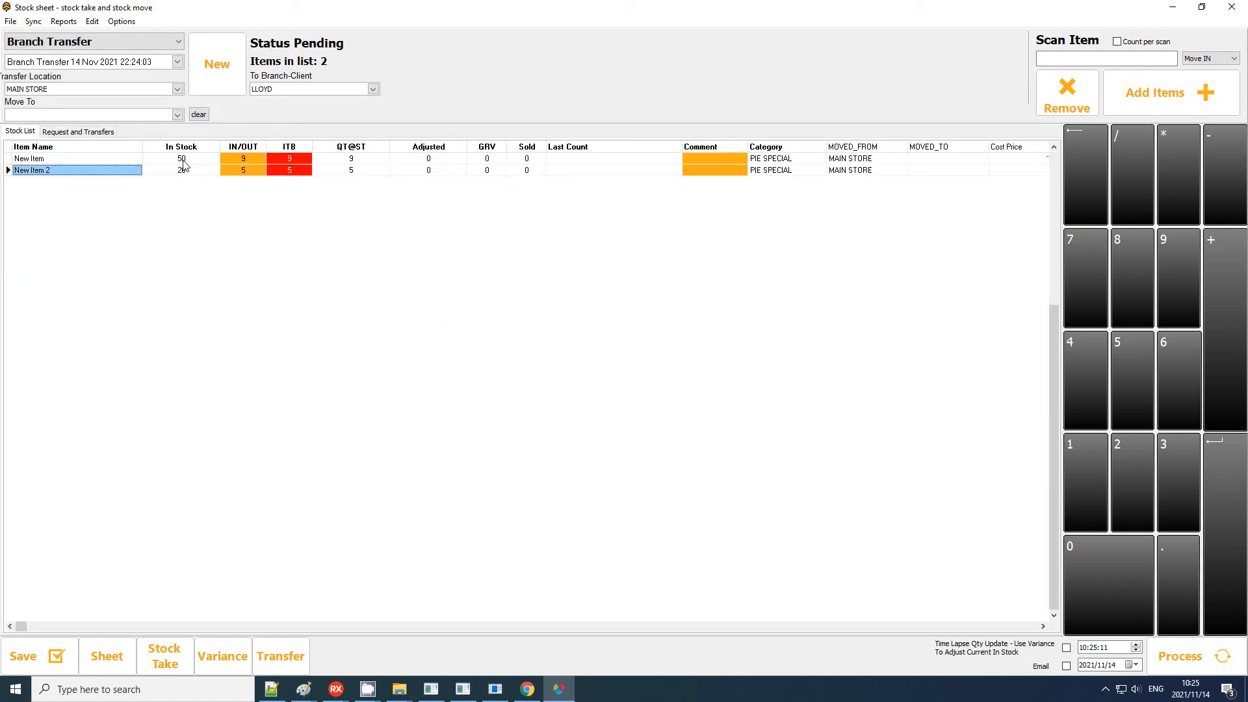
left_click(1180, 656)
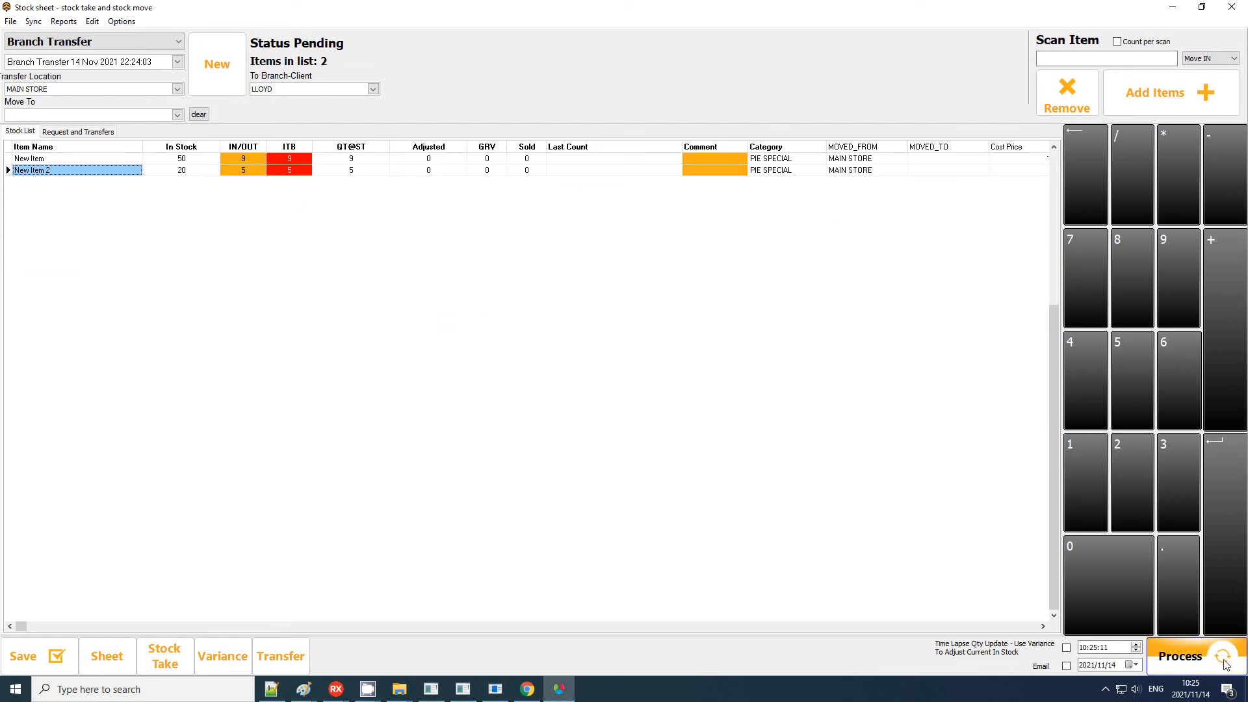
left_click(664, 362)
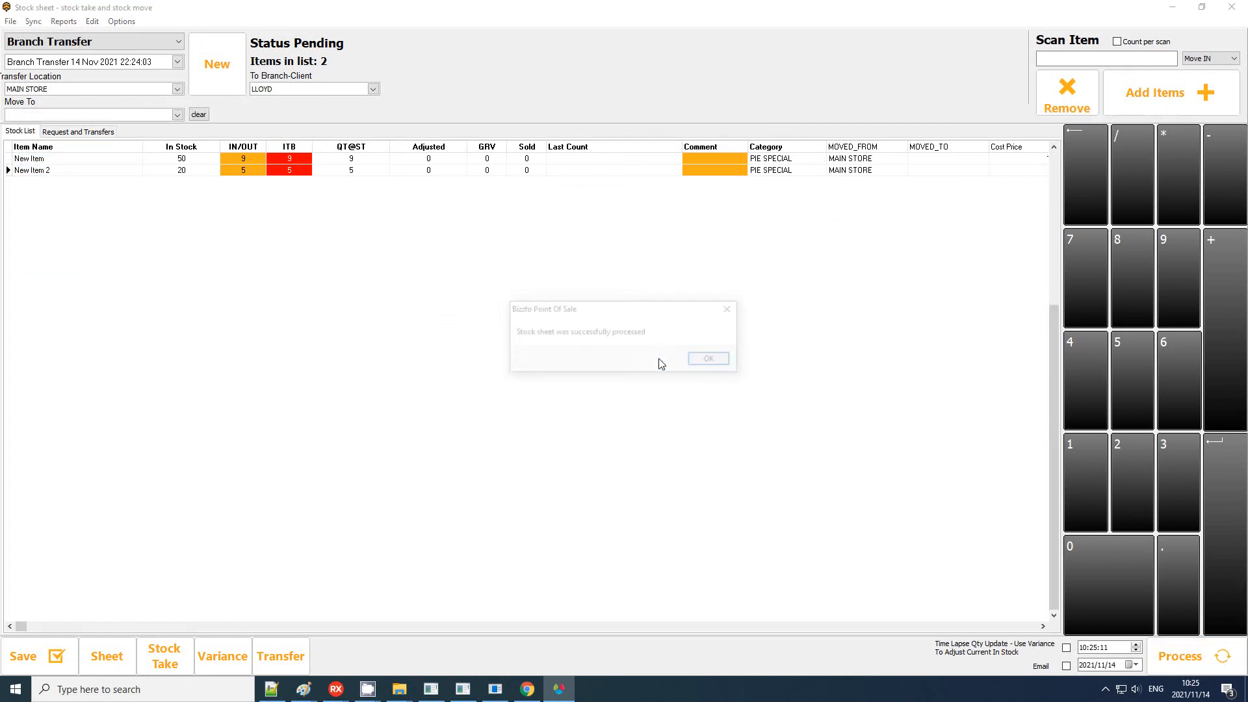
left_click(715, 362)
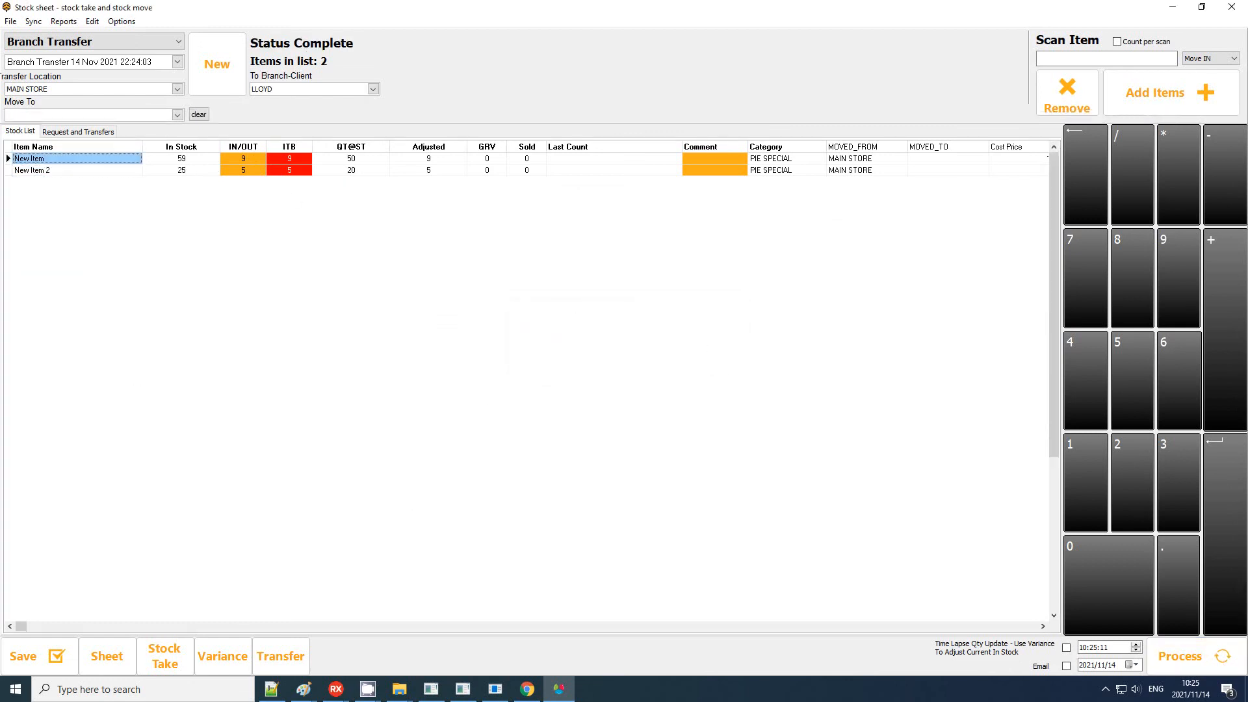
- Switch to BestPOS HQ, refresh the branch transfers list and check the branch status and items of the 22:24:03 transfer
key("alt+Tab")
left_click(640, 189)
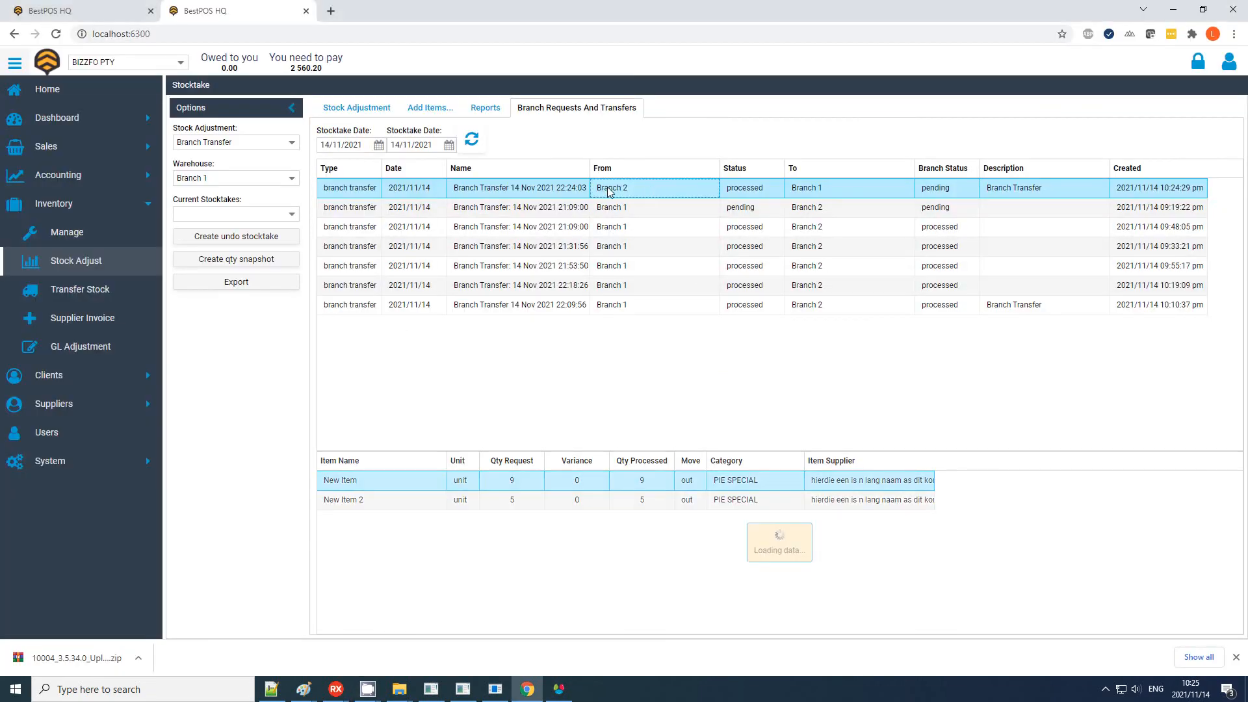
left_click(472, 145)
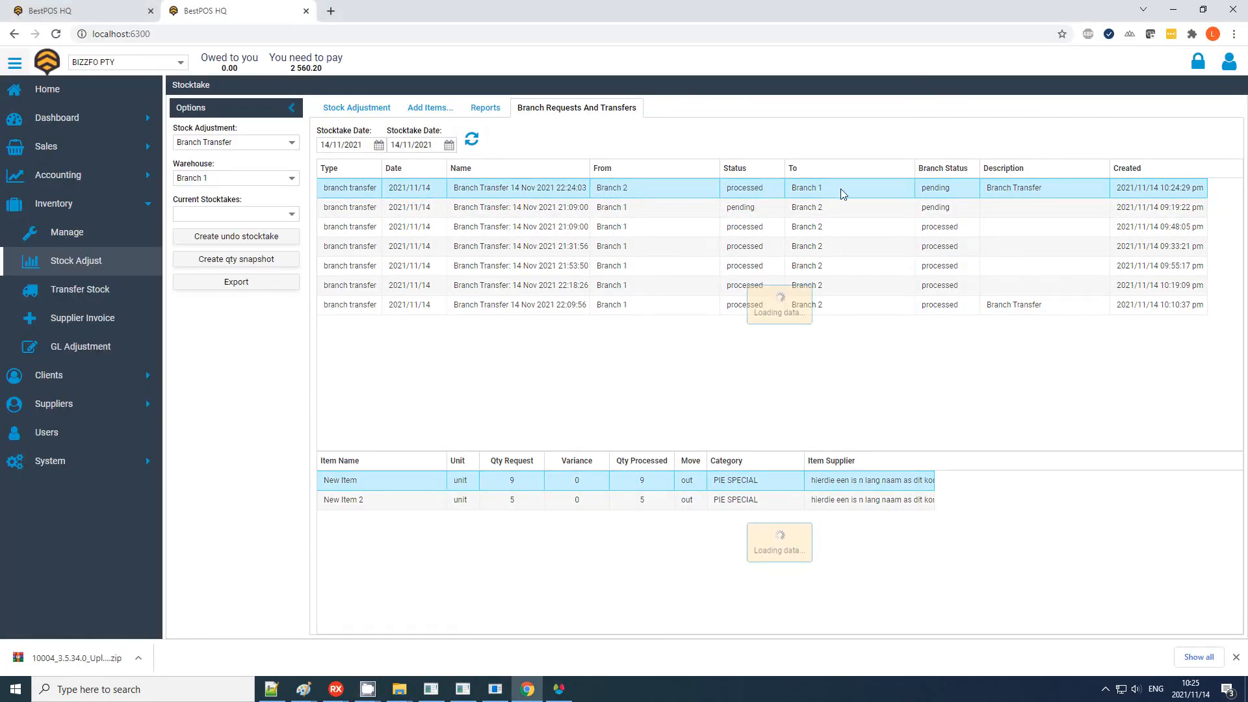
left_click(844, 212)
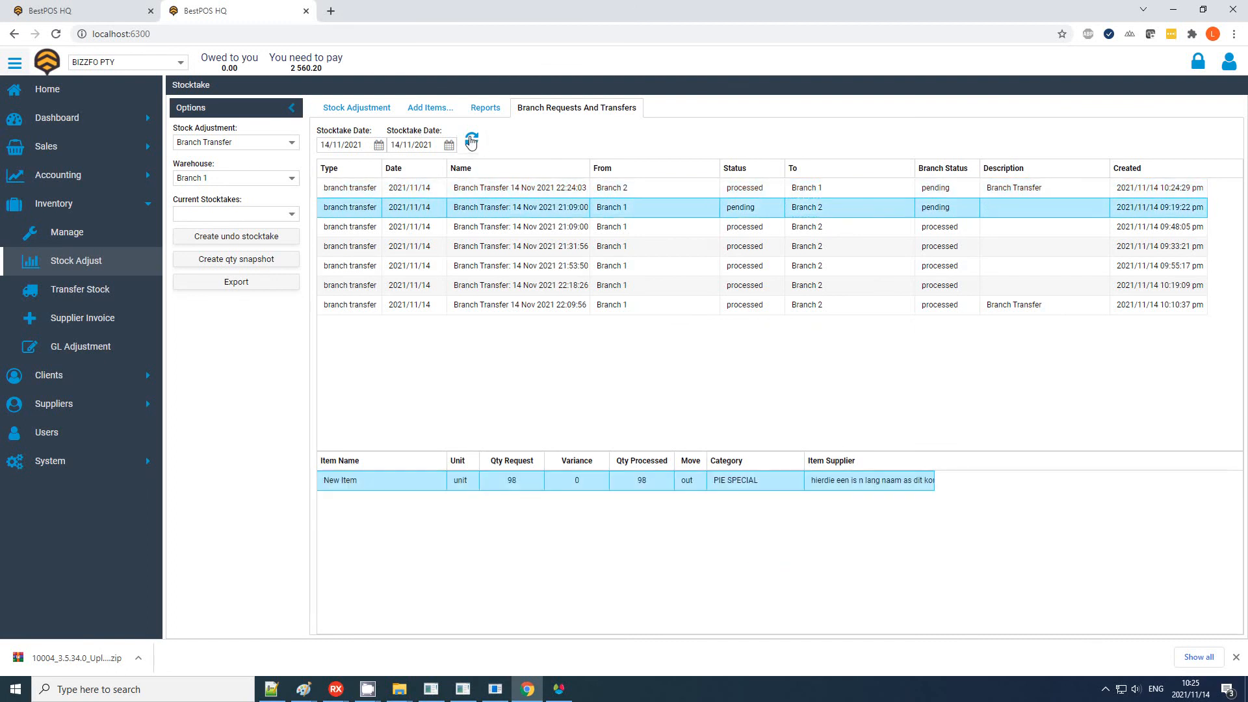
left_click(473, 142)
left_click(949, 211)
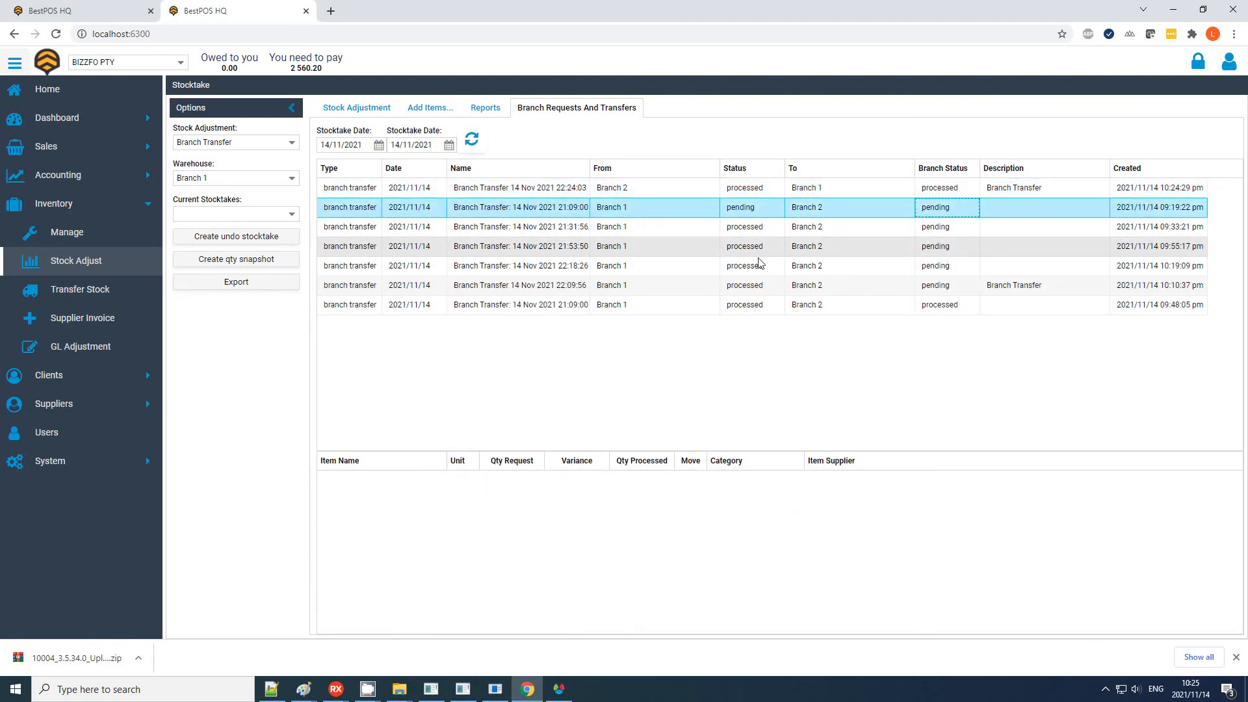
left_click(836, 194)
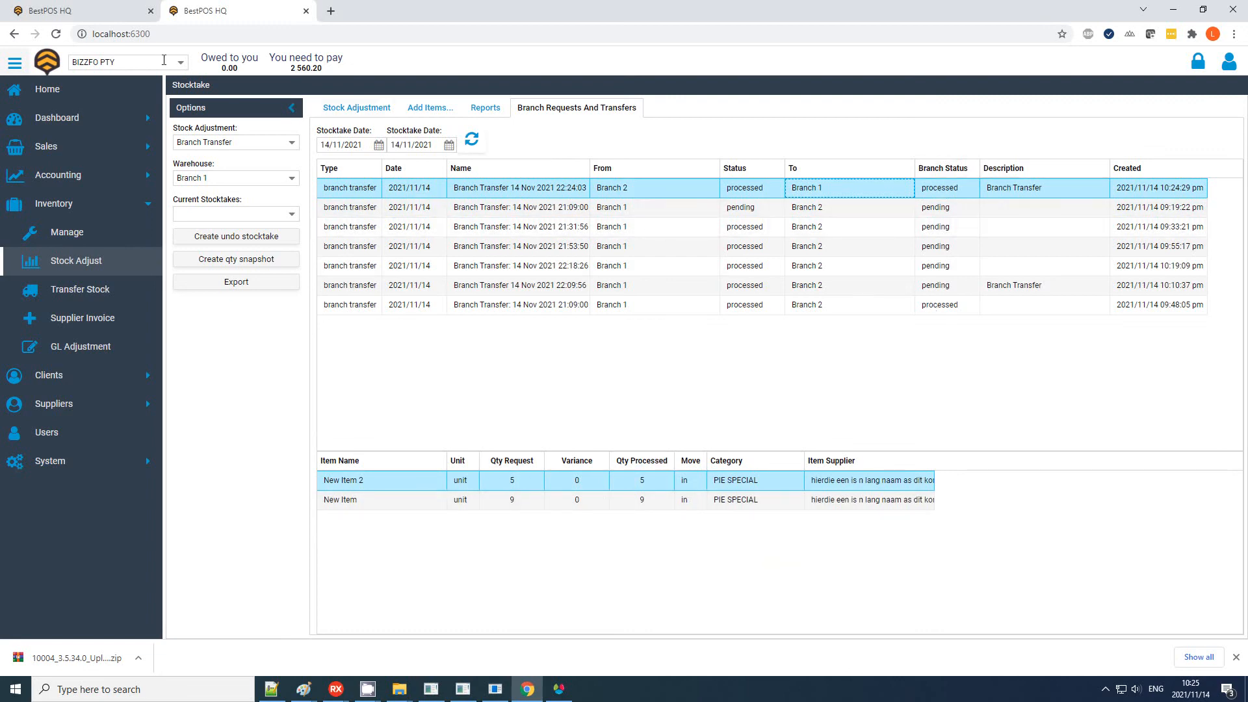
- Refresh the HQ inventory search for "new" to check the stock levels of both branches
left_click(71, 11)
left_click(475, 172)
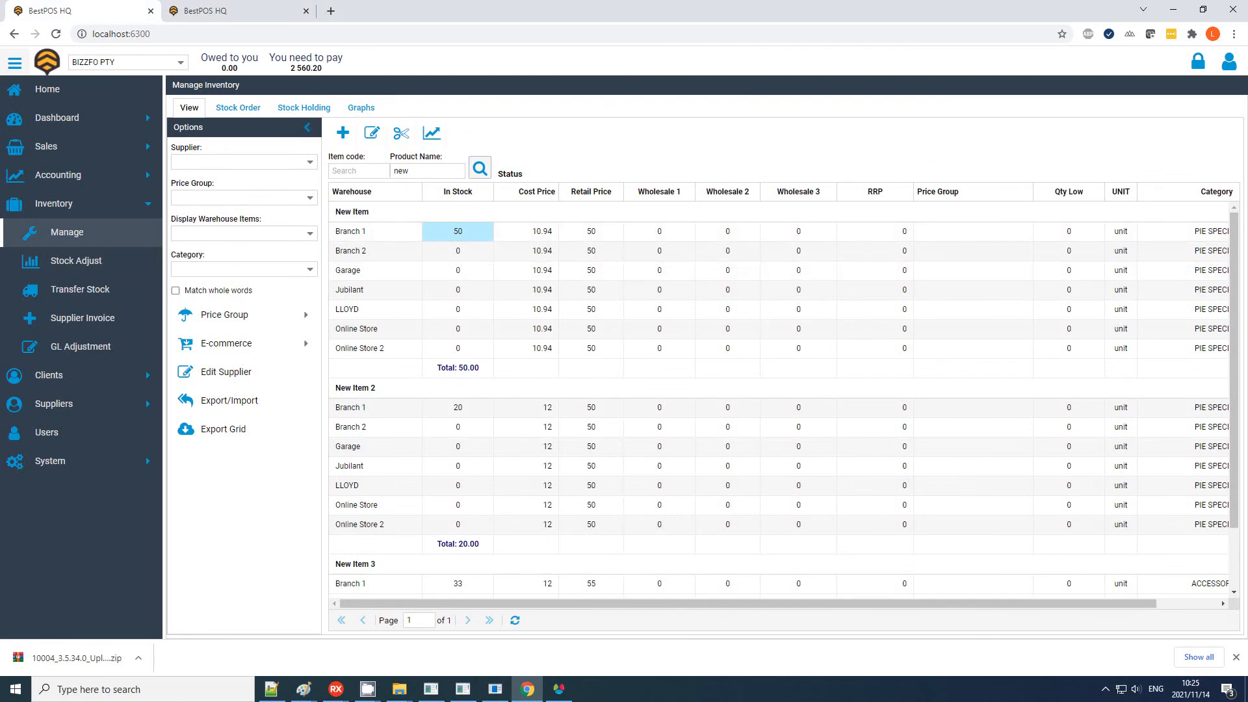
left_click(485, 169)
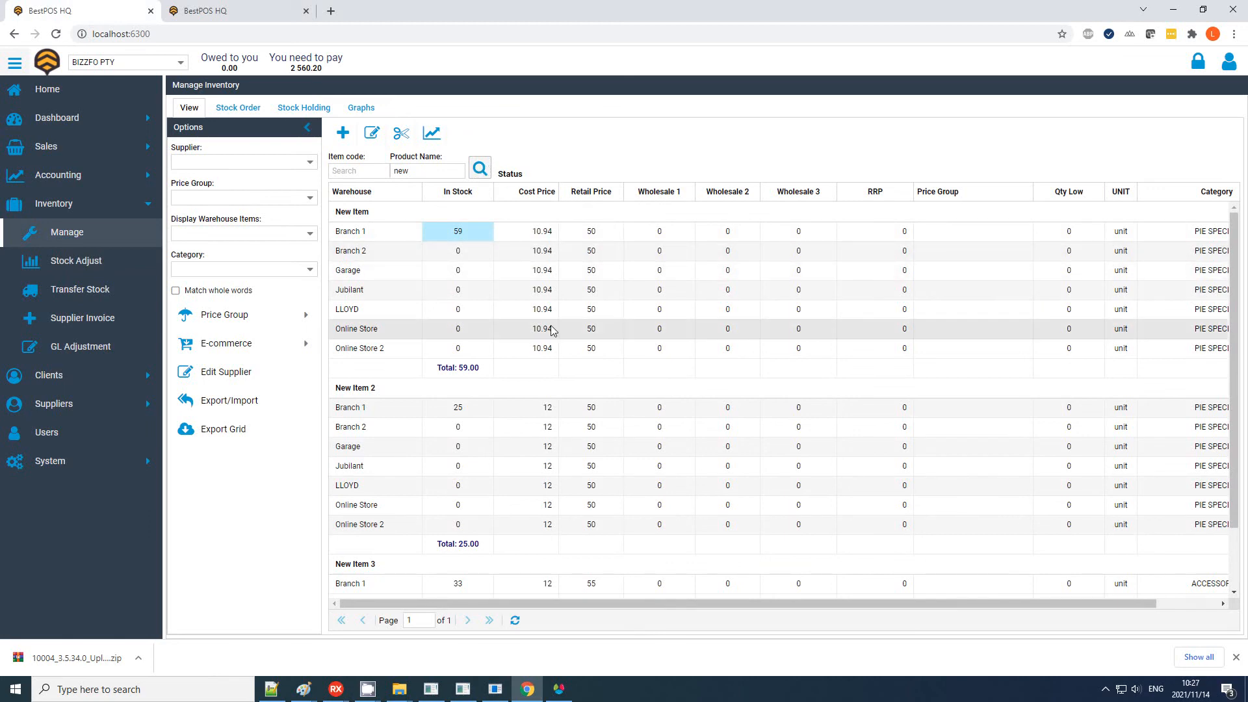
- Switch back to the Branch 1 Point Of Sale and open its branch transfers with the login password
left_click(559, 689)
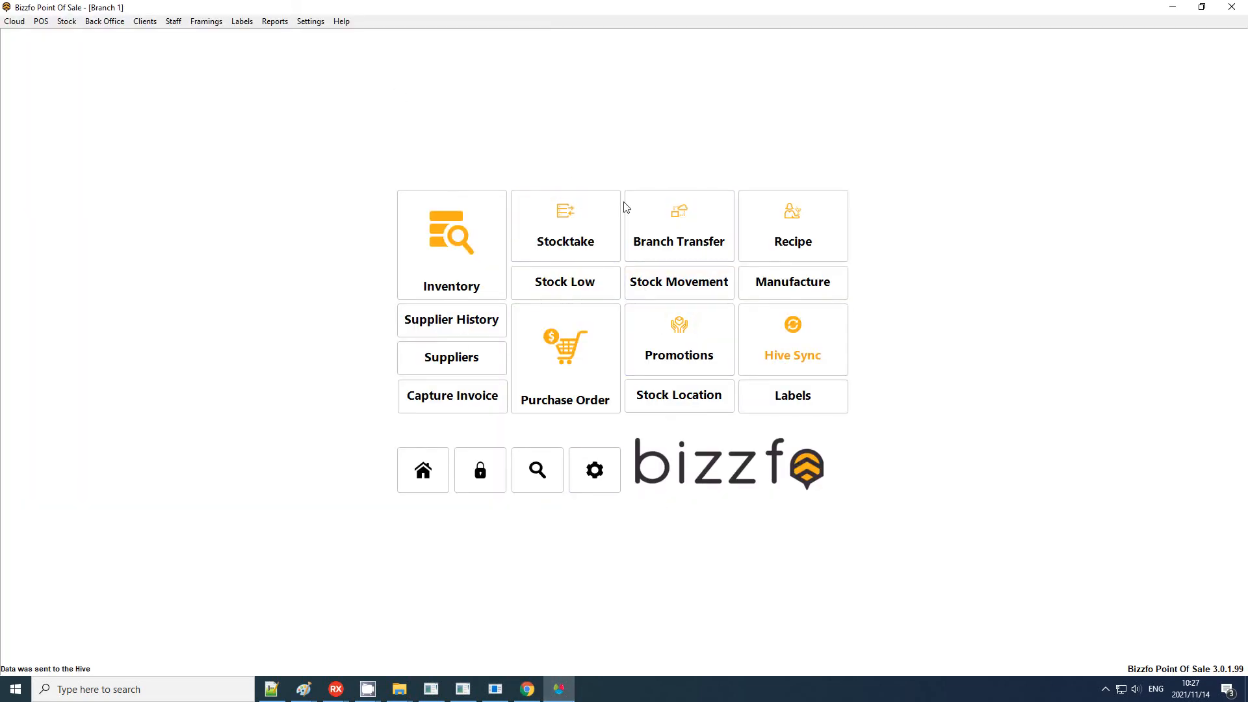
left_click(708, 206)
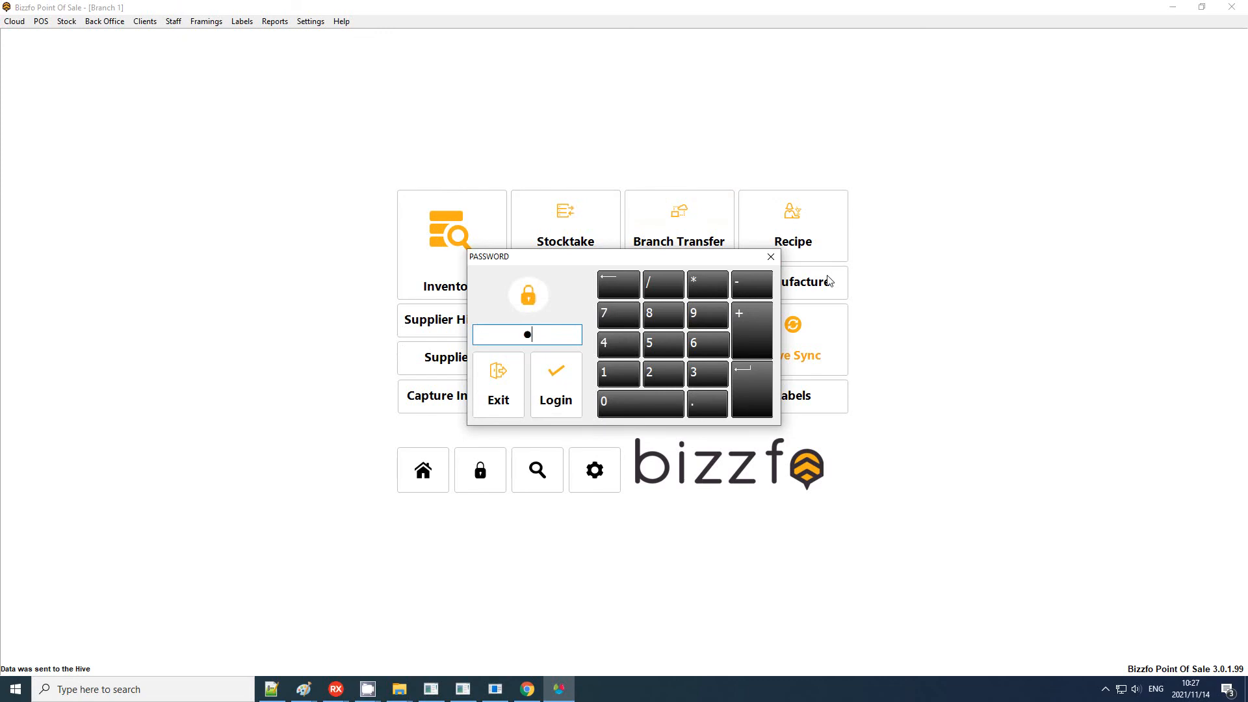
key("Return")
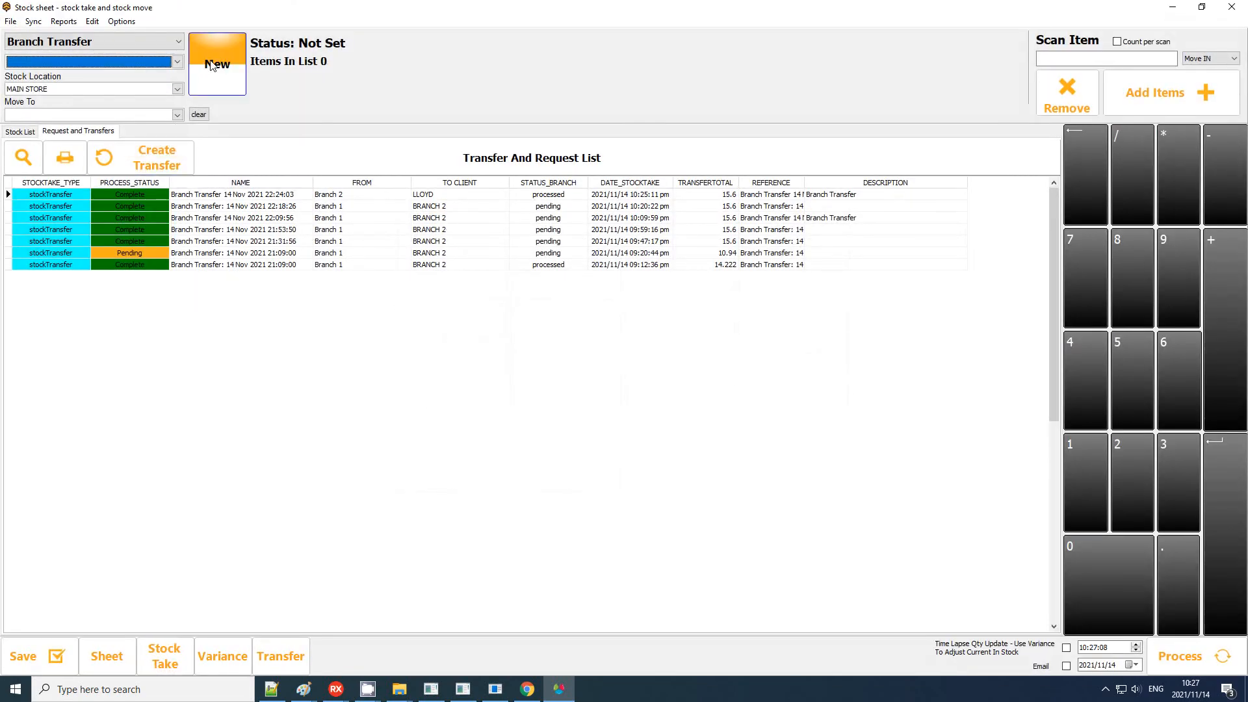
- Create a new branch transfer with the suggested name and the note "Branch Transfer", keeping Branch Transfer as the type
left_click(211, 65)
left_click(646, 357)
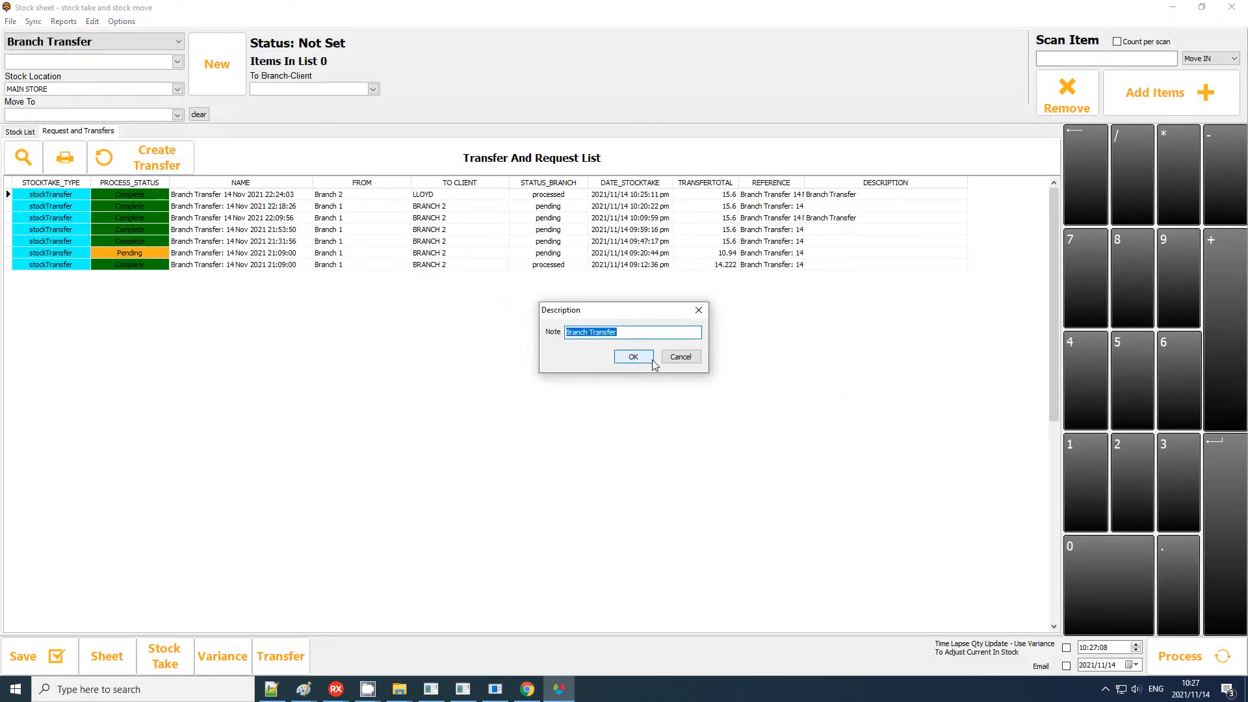
left_click(650, 359)
left_click(118, 43)
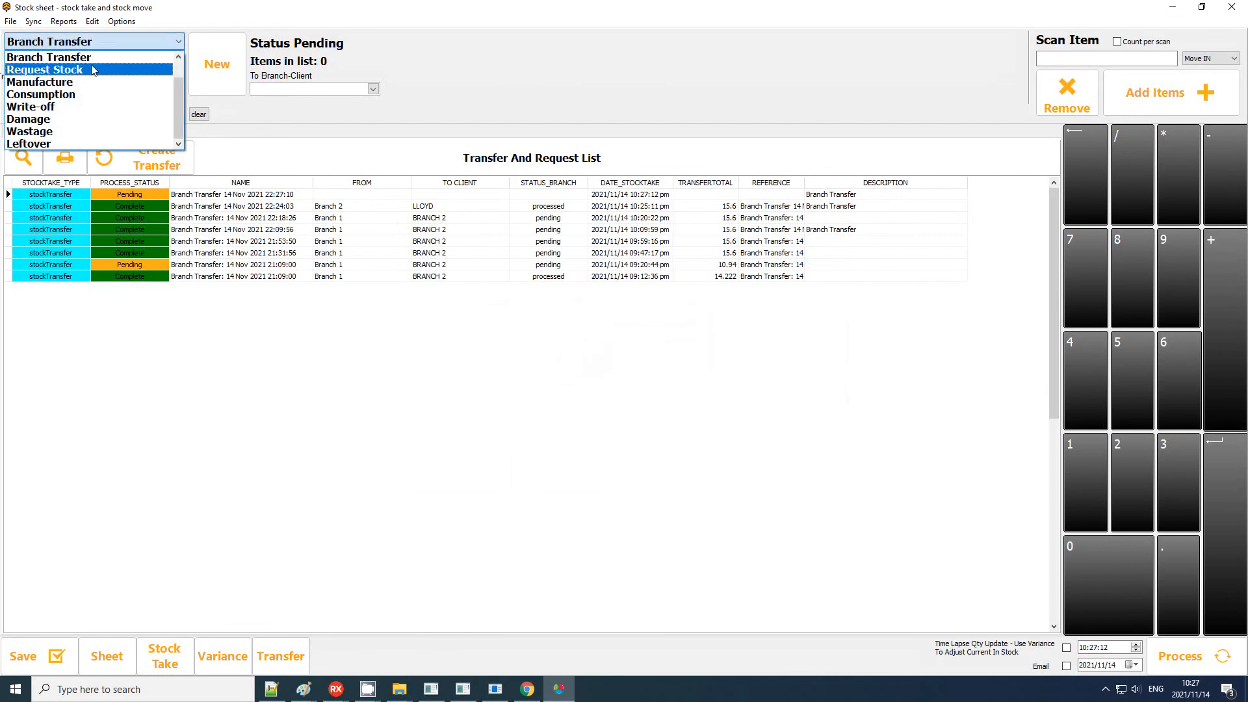
left_click(106, 45)
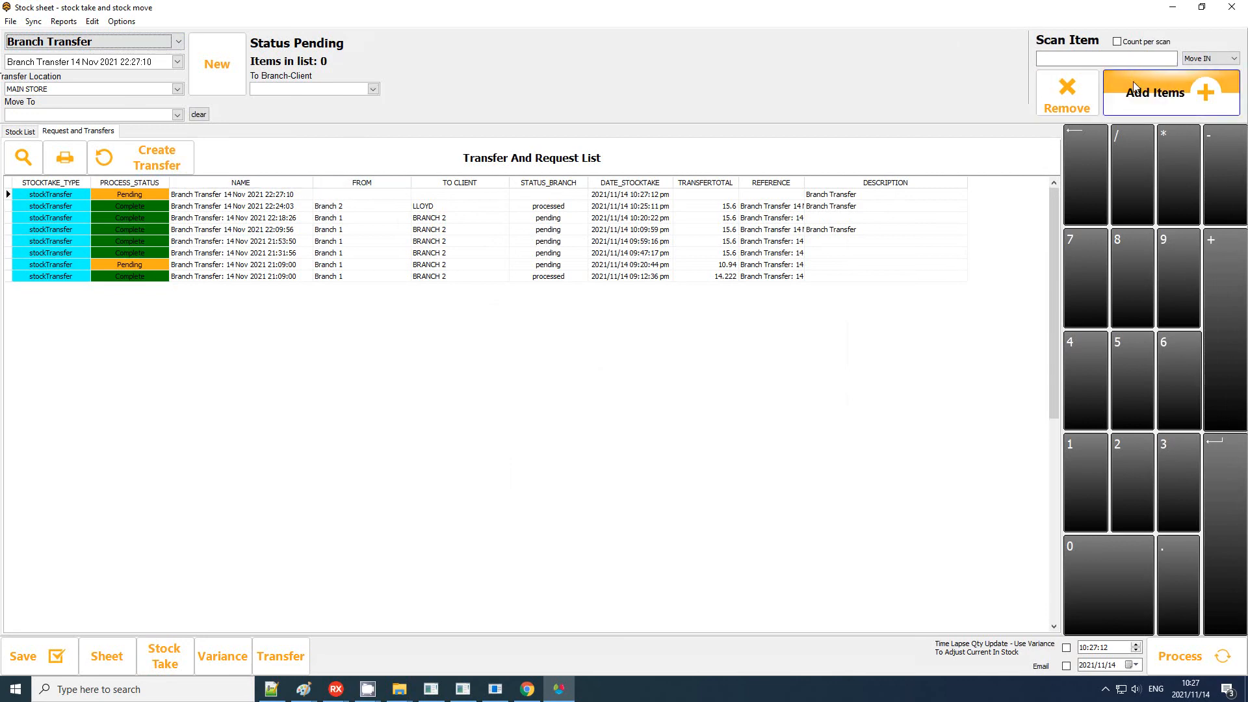
- Add New Item to the new branch transfer's stock sheet
left_click(1160, 92)
left_click(409, 357)
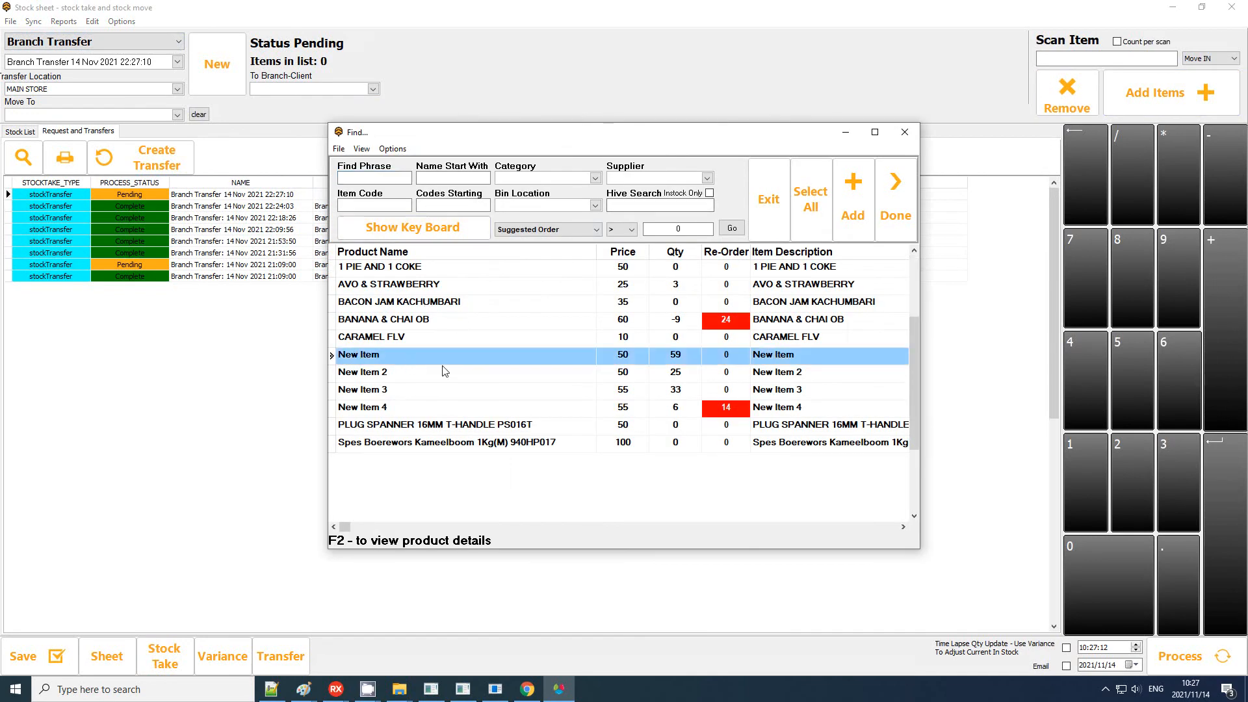
left_click(851, 207)
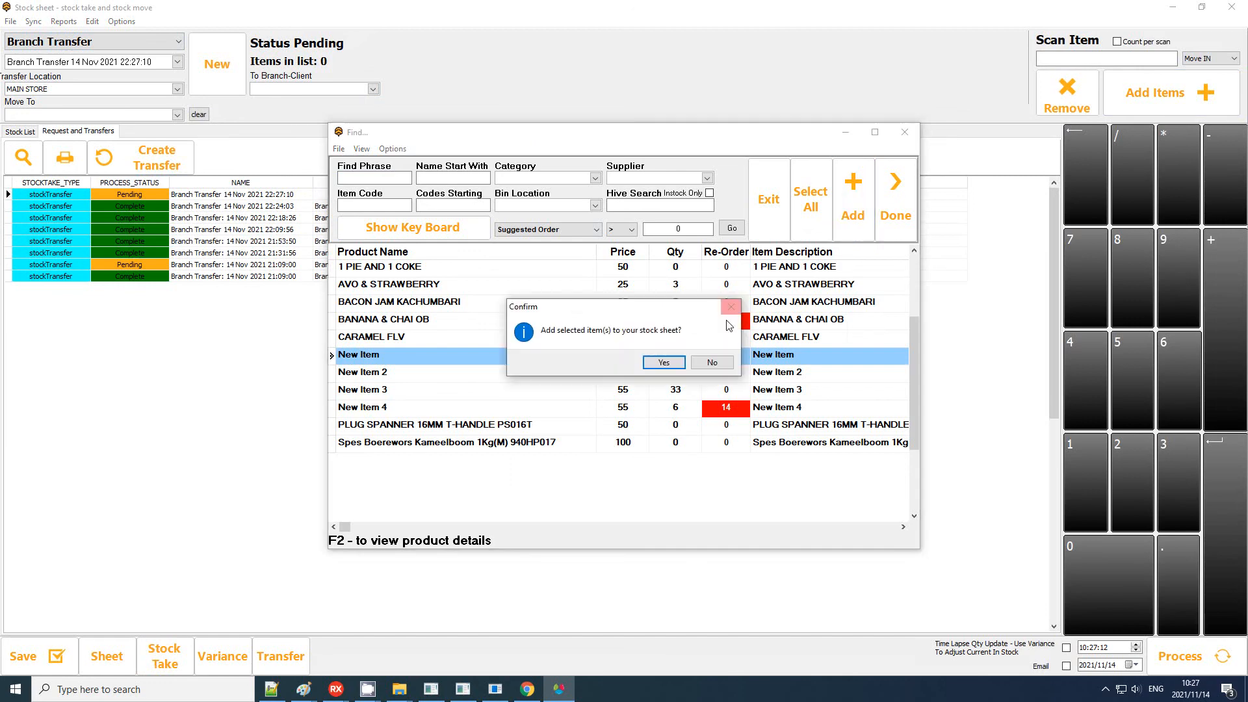
left_click(663, 362)
left_click(903, 217)
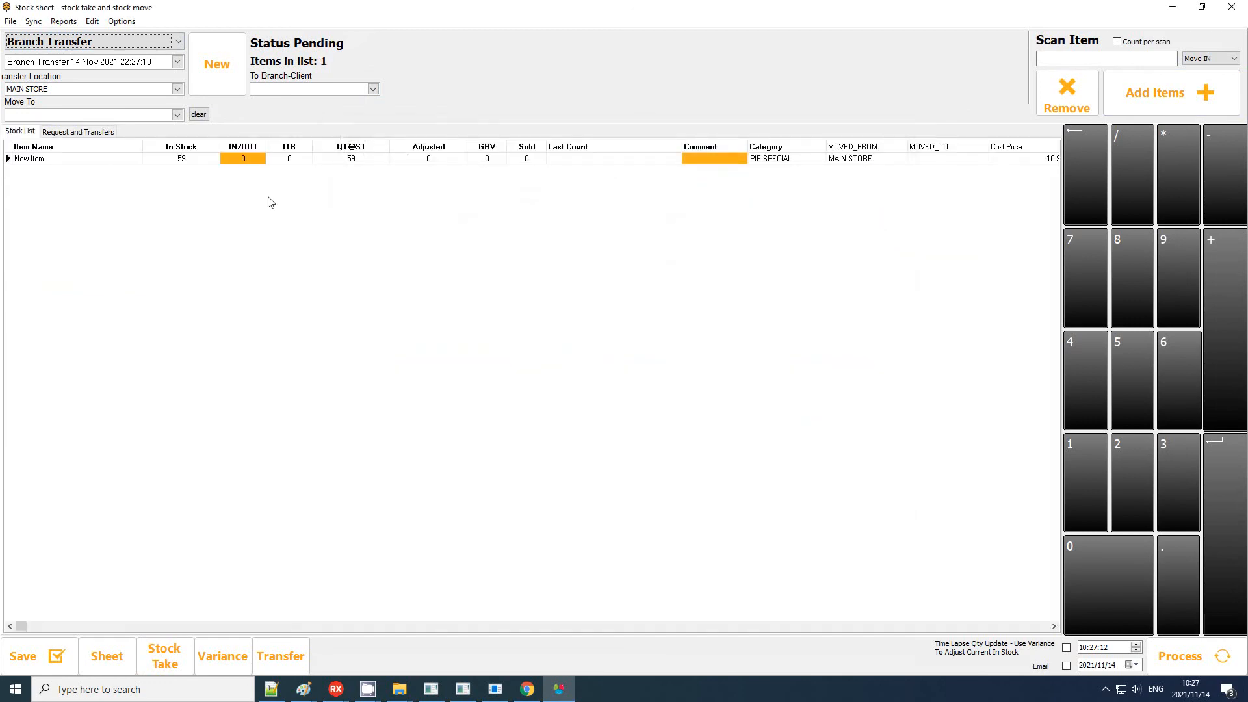
- Set New Item's IN/OUT quantity to -9 and choose BRANCH 2 as the receiving branch
type("-")
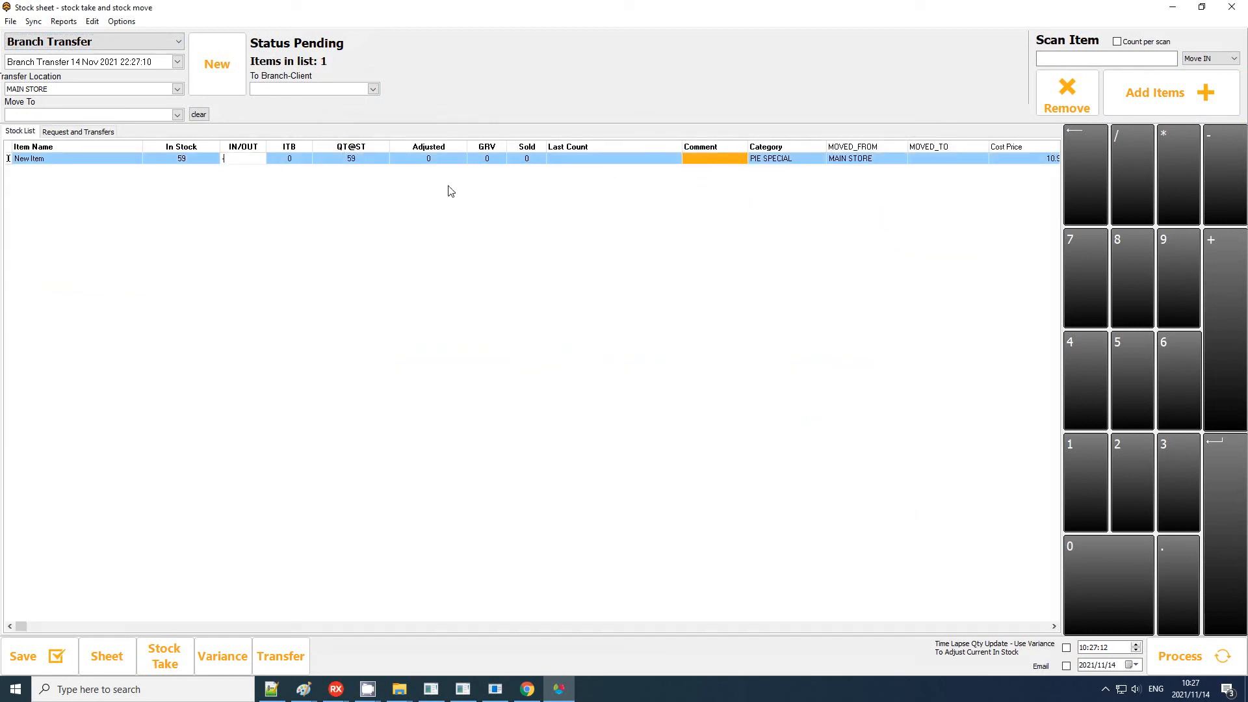
type("9")
key("Return")
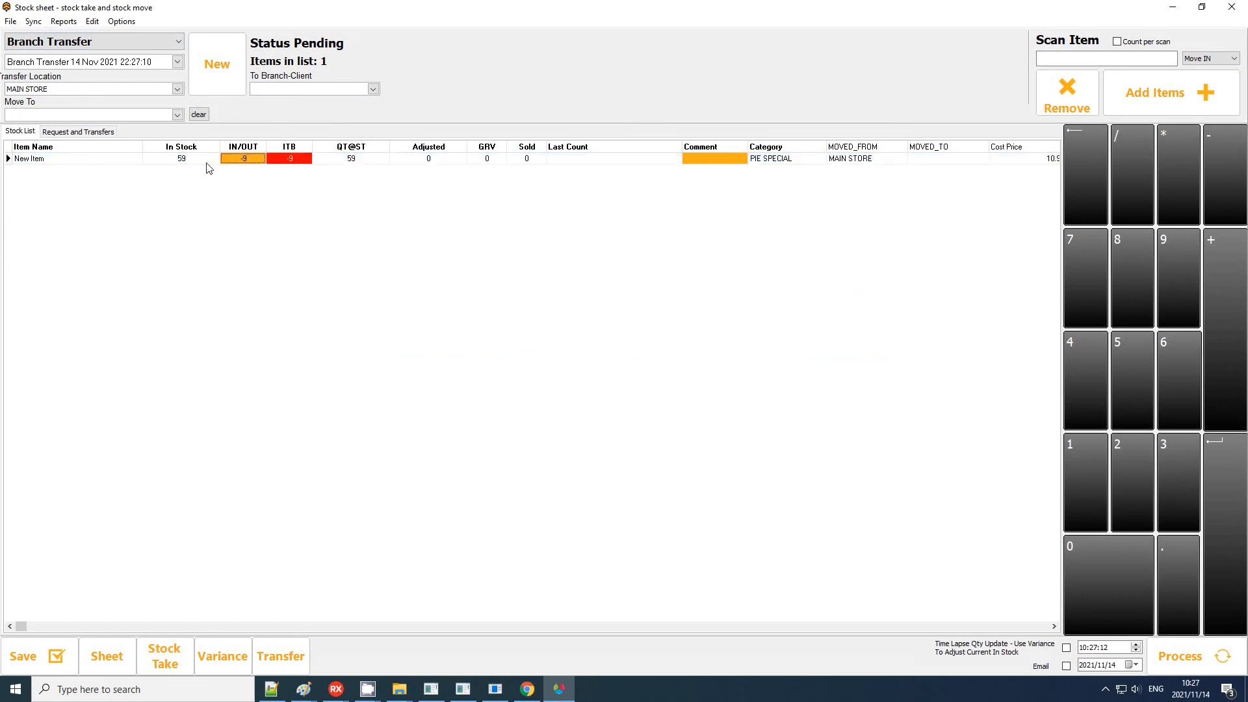
left_click(304, 89)
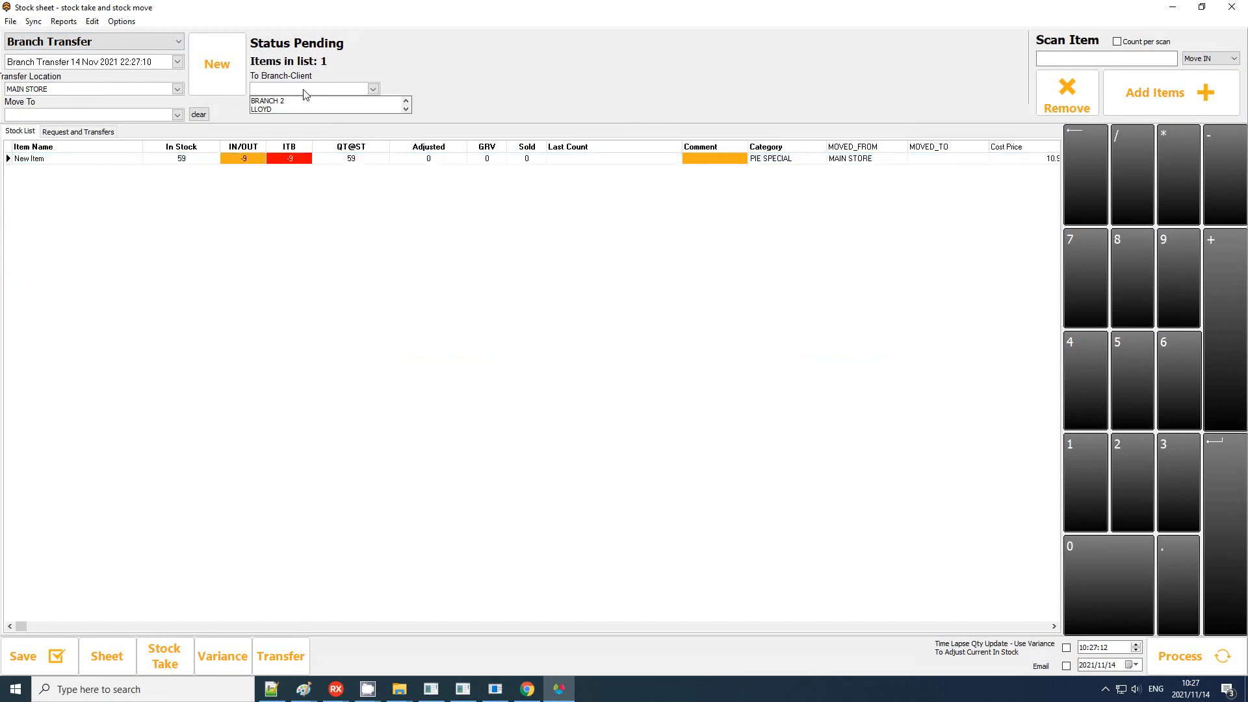
left_click(288, 102)
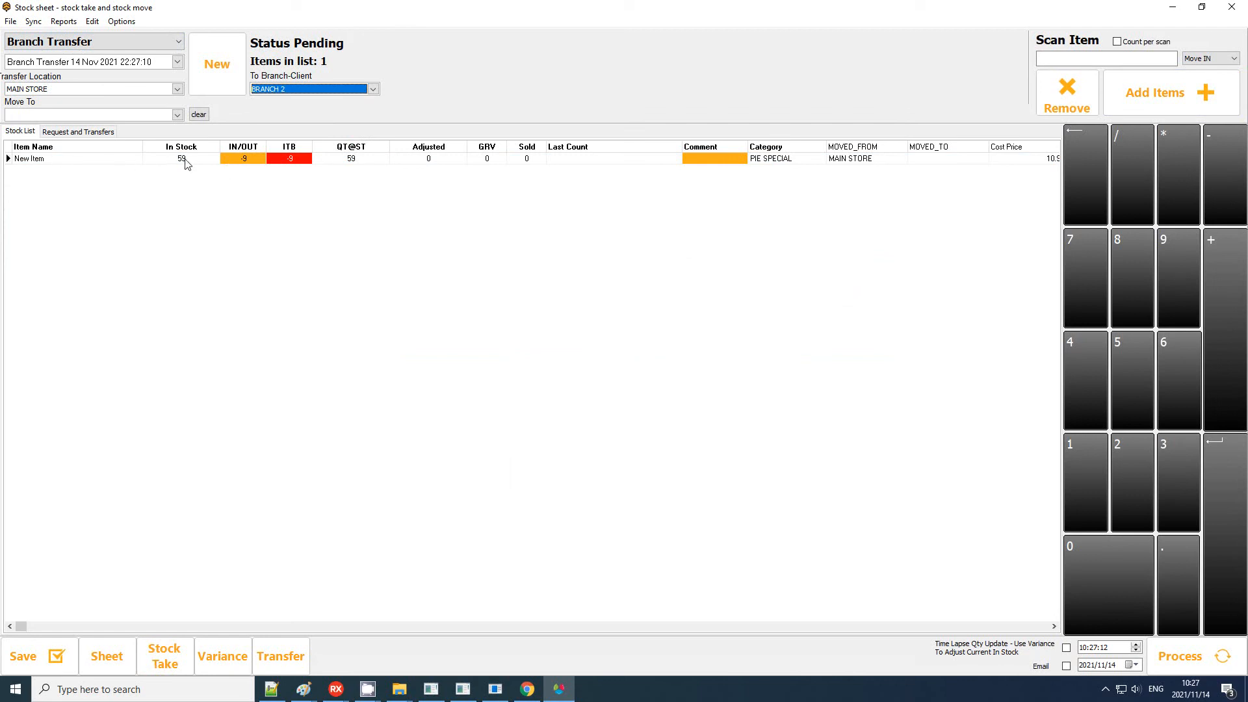
- Process the branch transfer stock sheet for New Item to BRANCH 2 and dismiss the completion message
left_click(1180, 655)
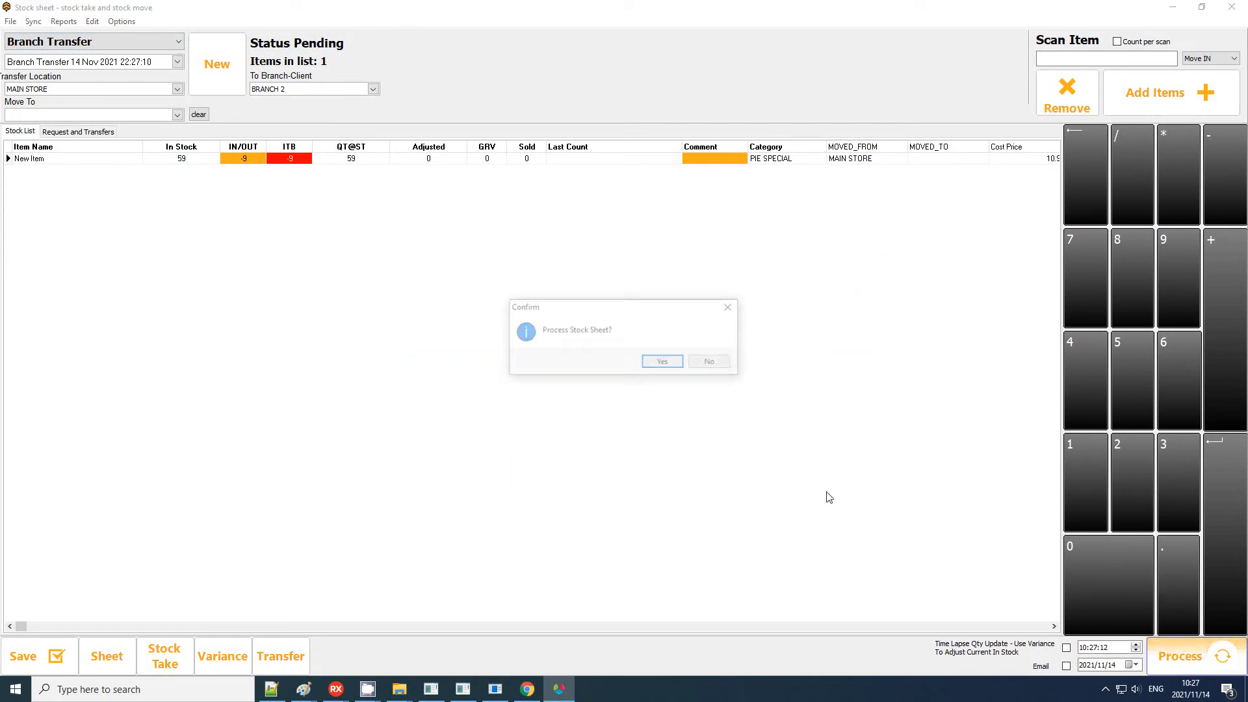
left_click(663, 362)
left_click(723, 358)
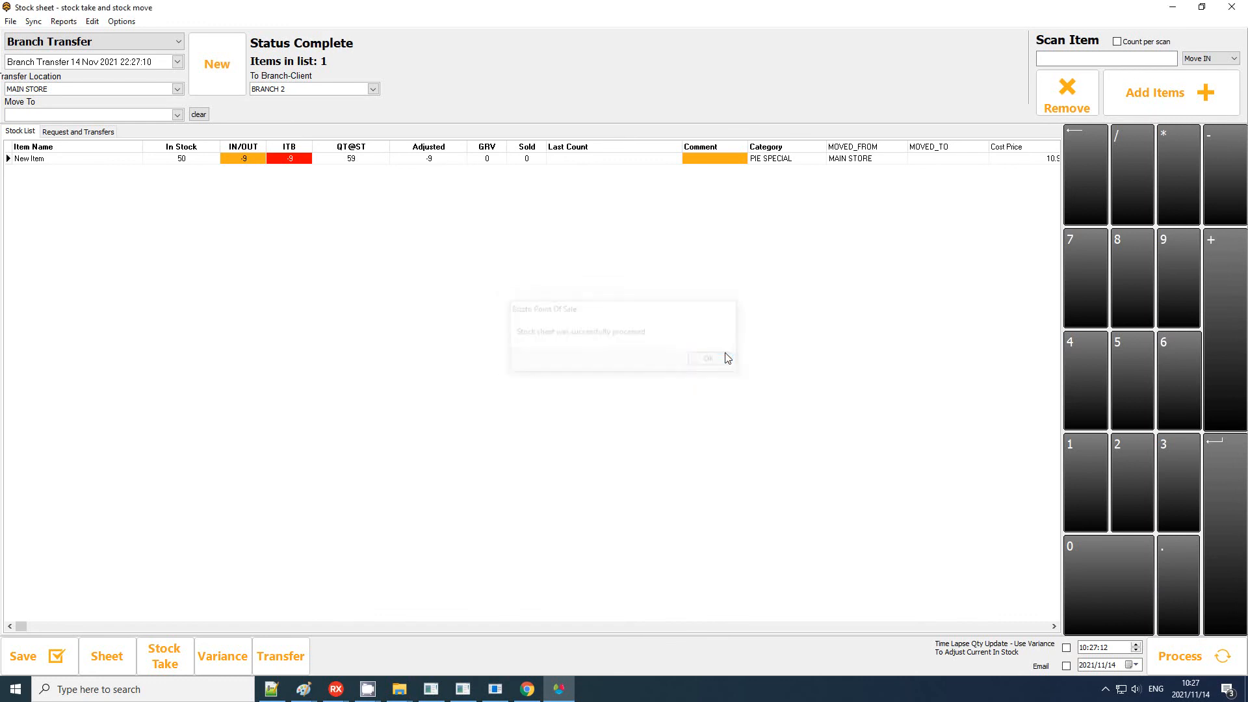
- Check New Item's In Stock in Branch 1, then switch to HQ and refresh the inventory search for "new" to compare it
left_click(181, 158)
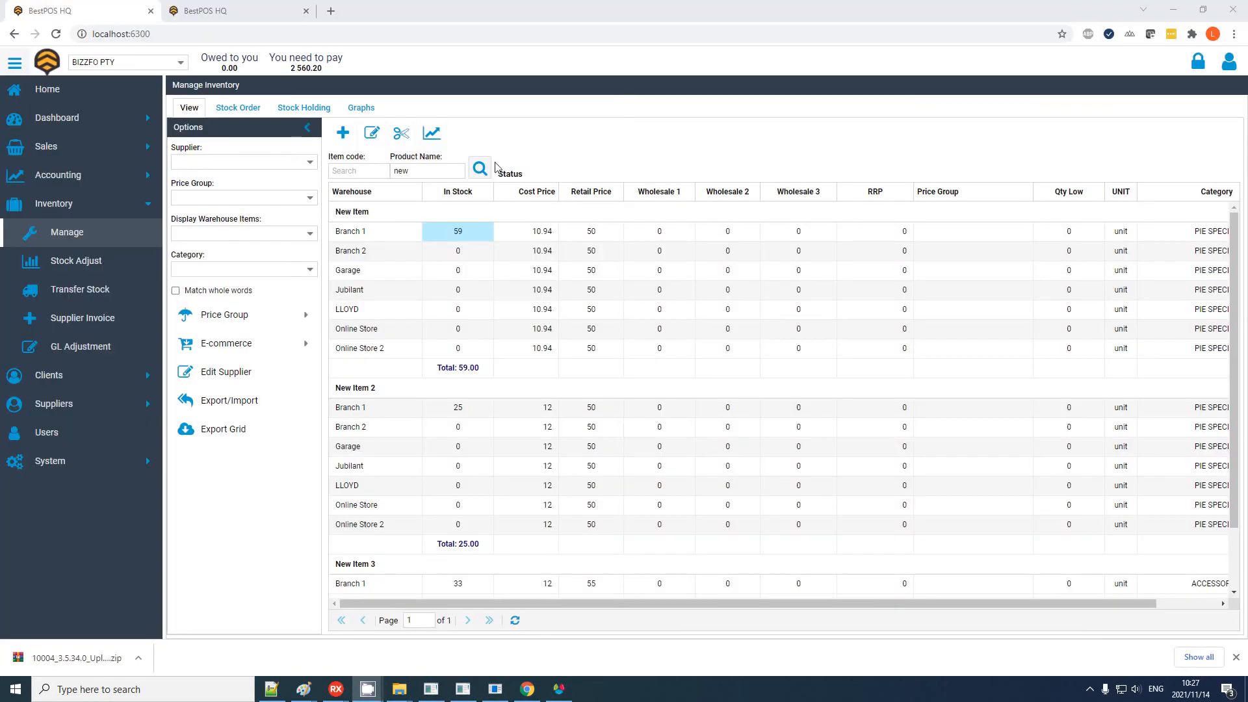
left_click(480, 169)
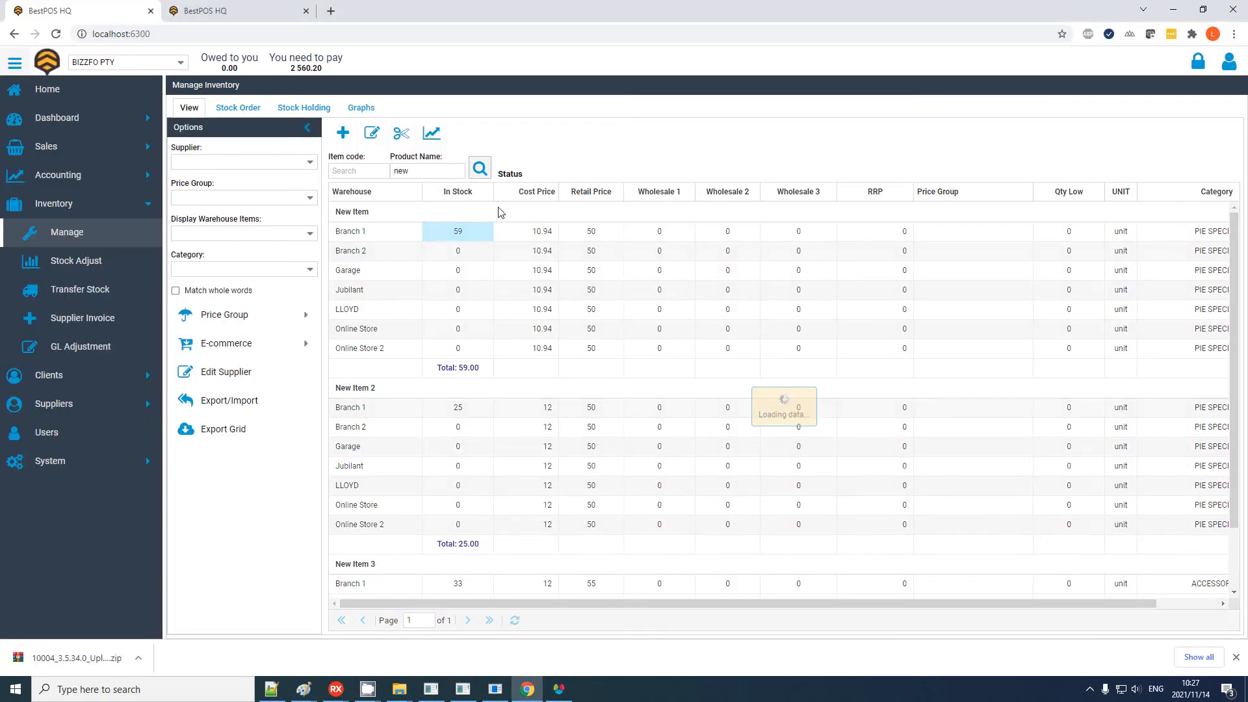
left_click(479, 234)
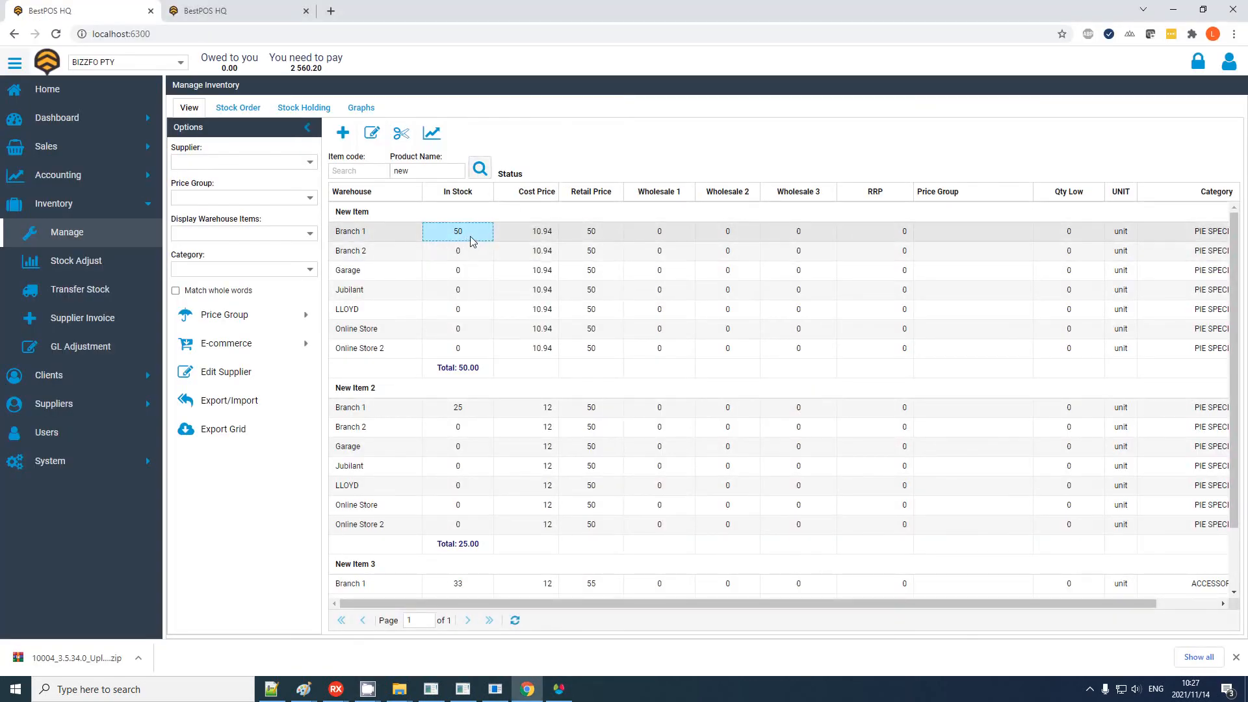
- Refresh the HQ branch requests and transfers list and look through the items of several listed transfers
left_click(251, 7)
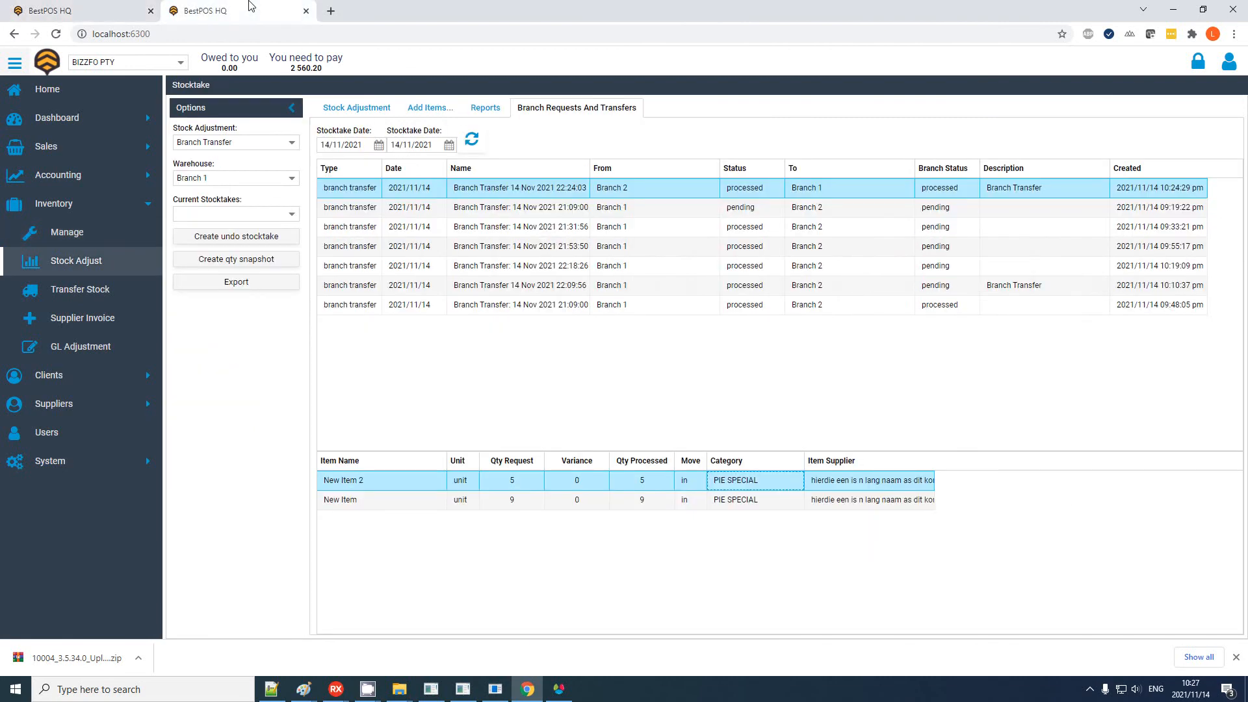
left_click(471, 139)
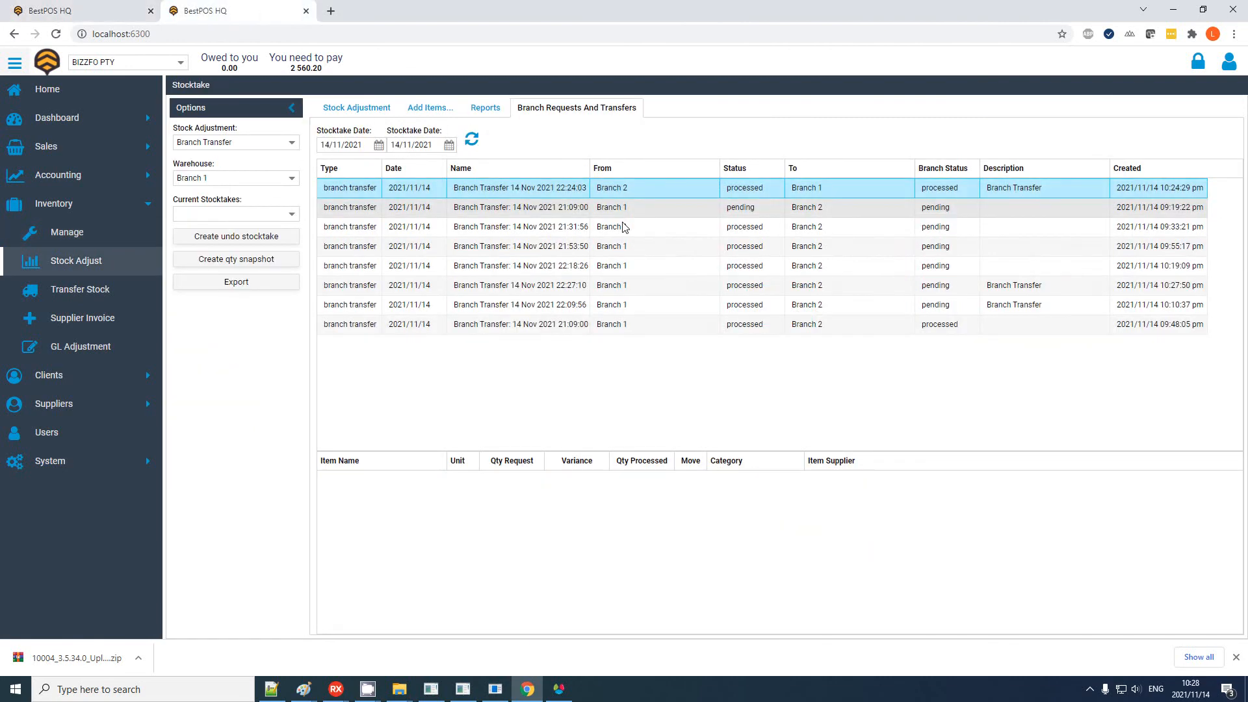
left_click(747, 323)
left_click(761, 309)
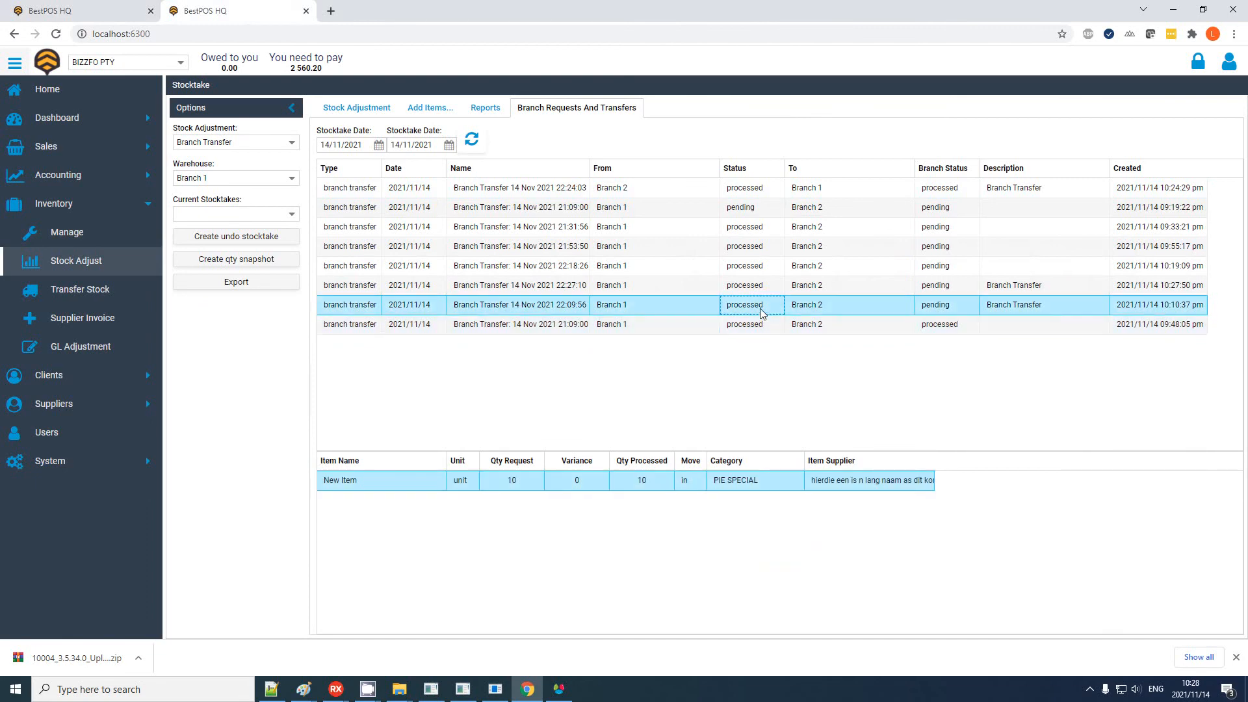
left_click(769, 210)
left_click(773, 190)
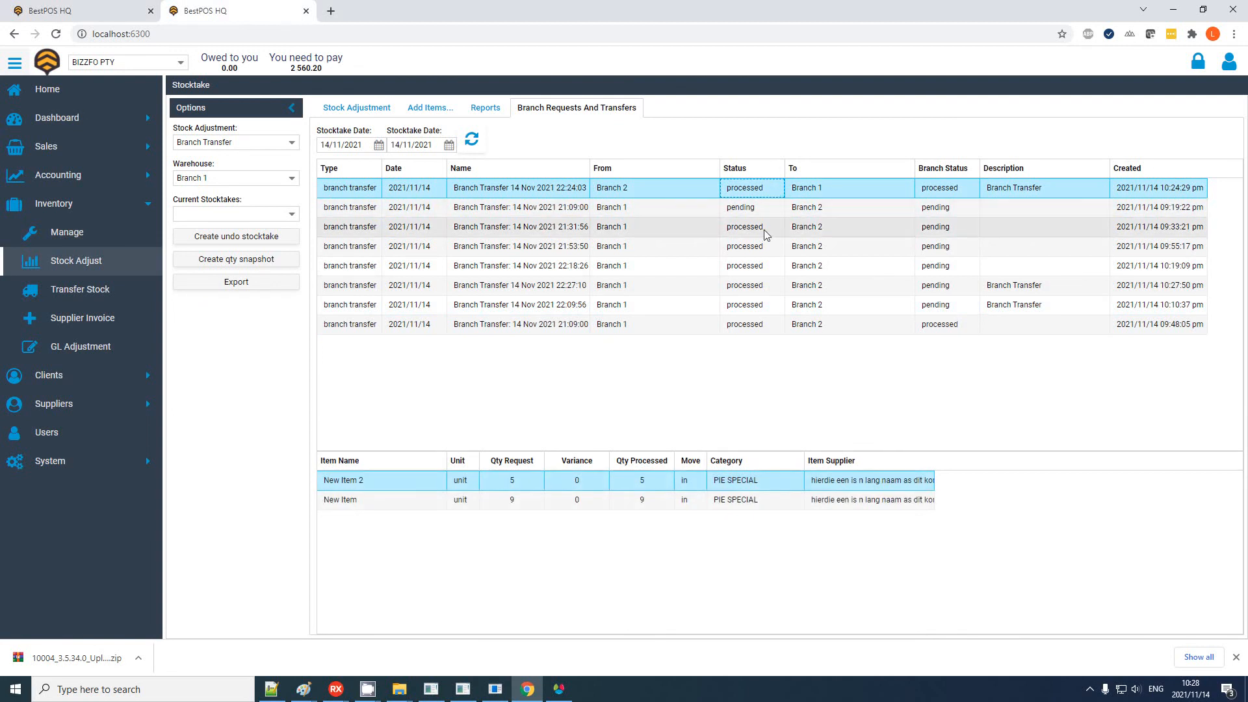
left_click(764, 247)
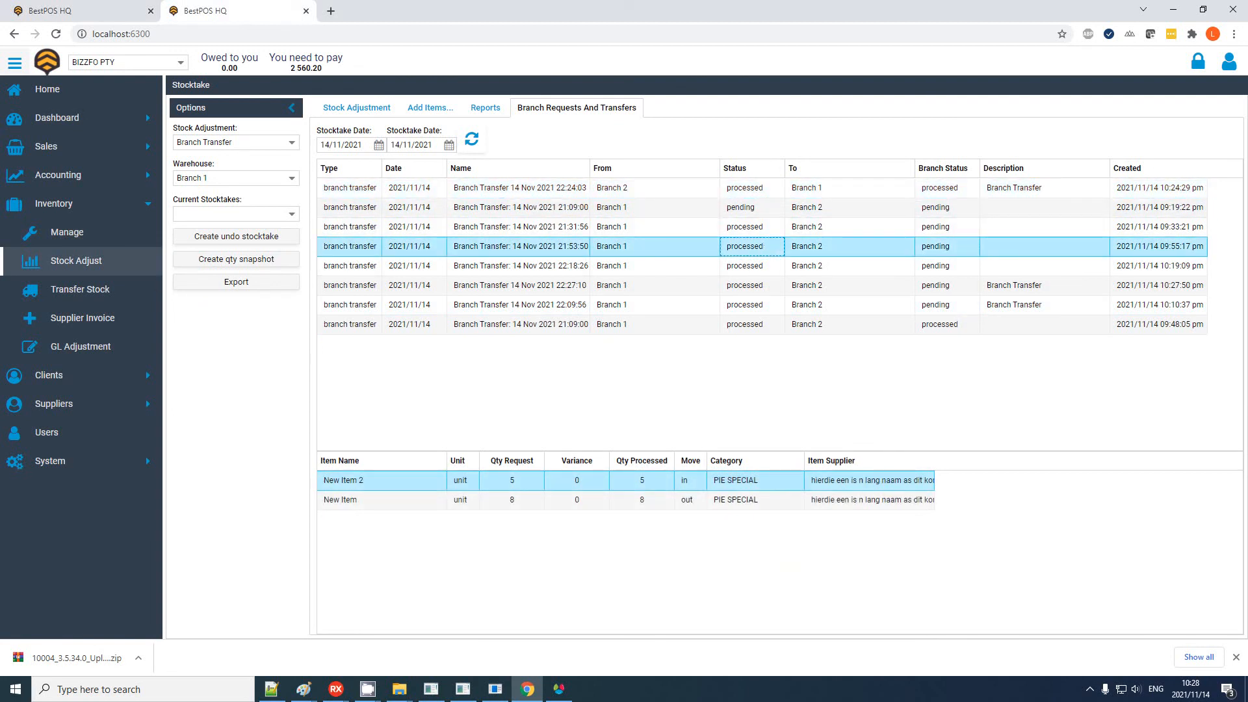
- Examine the requested and processed quantities and destination of Branch Transfer 14 Nov 2021 22:27:10 in HQ
left_click(442, 284)
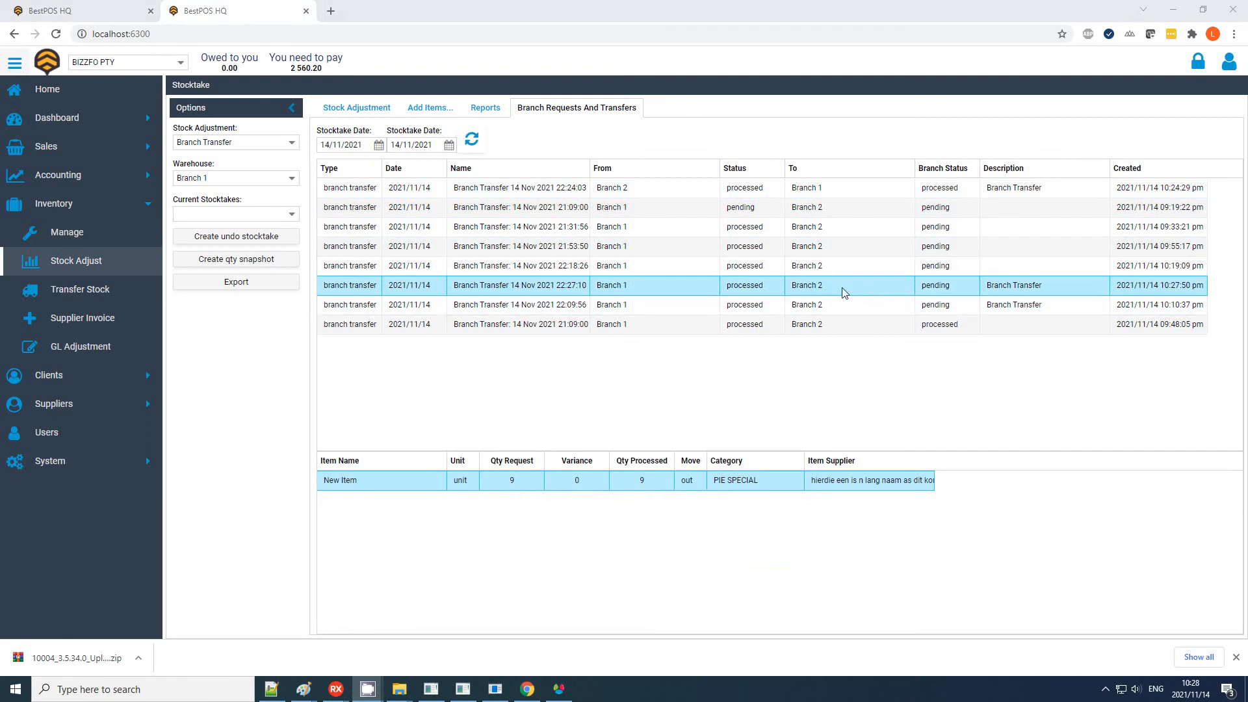
left_click(518, 486)
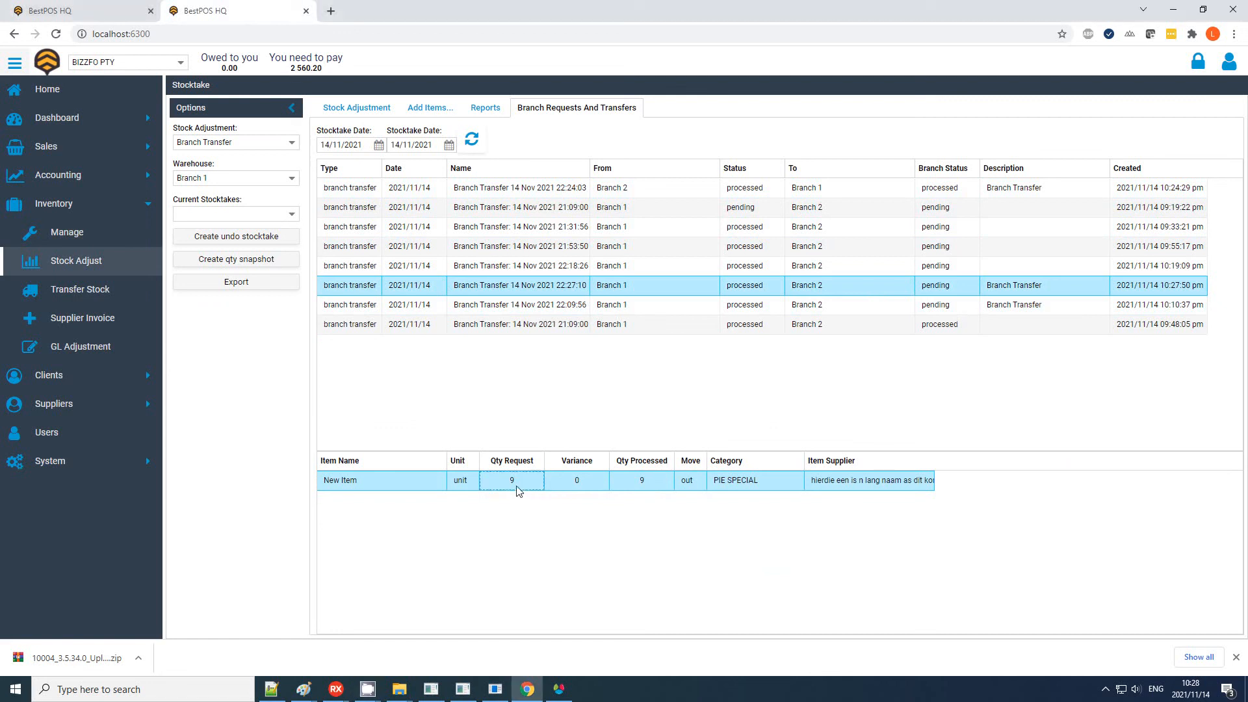
left_click(663, 491)
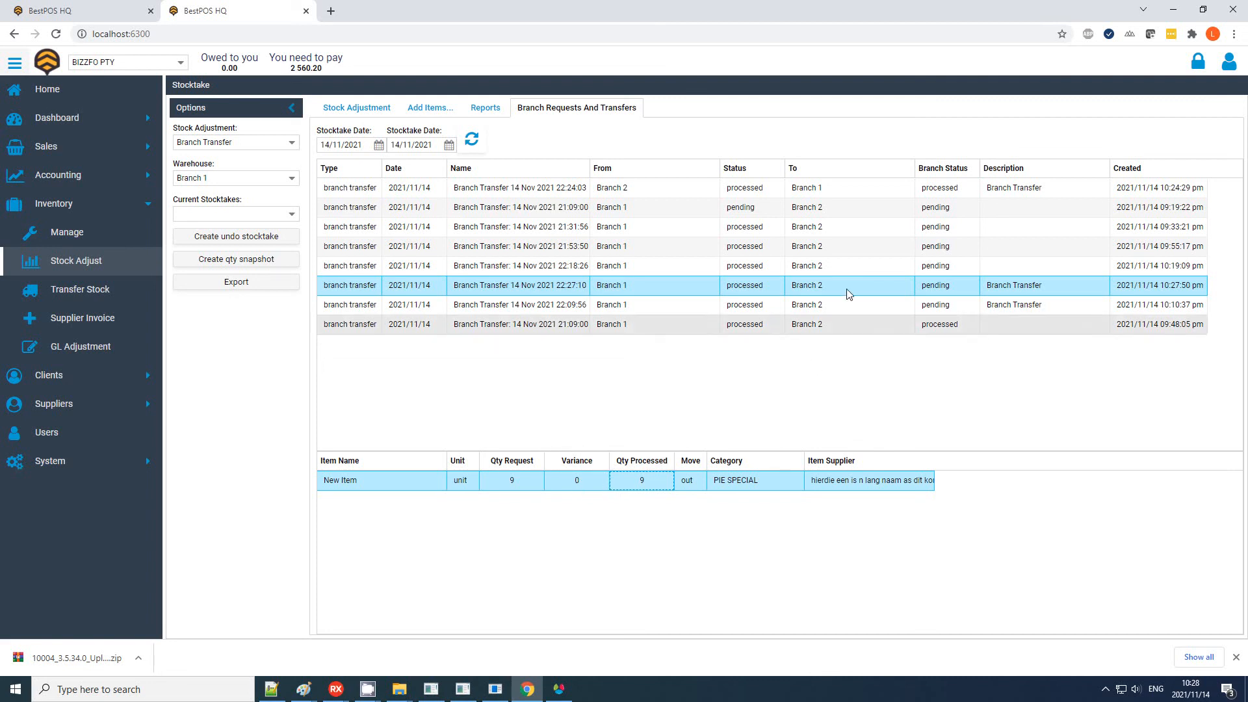
left_click(882, 293)
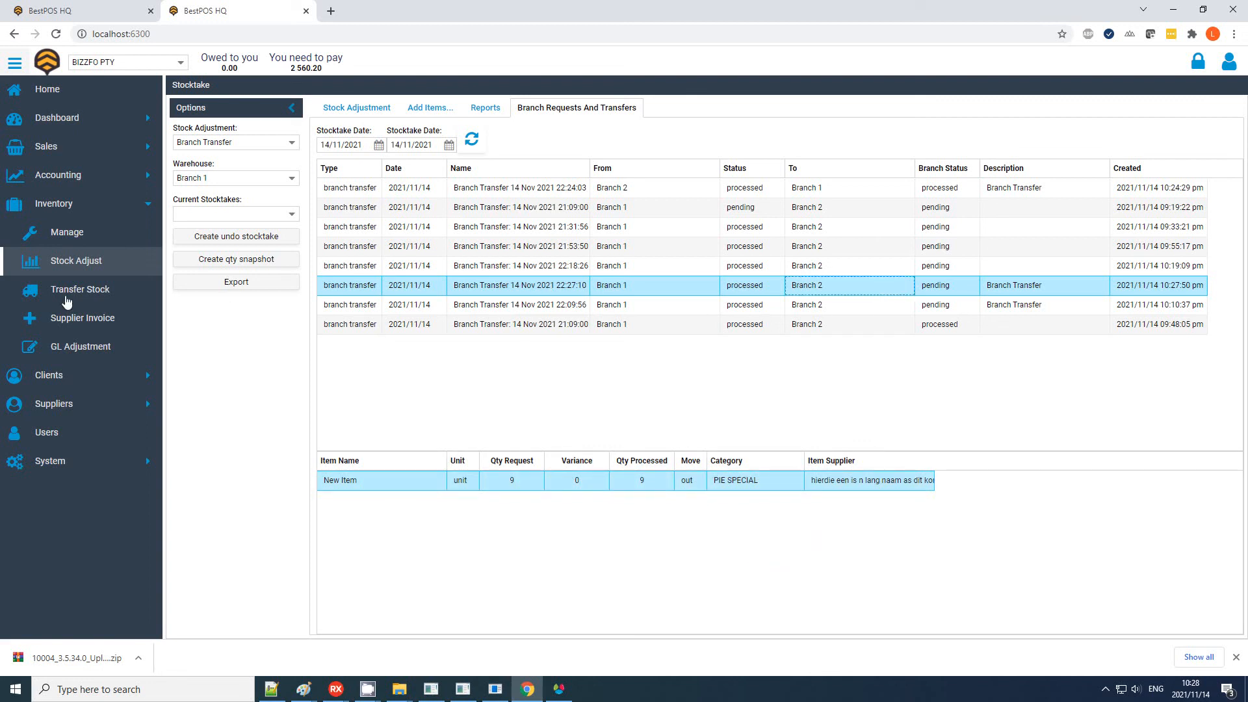
- Switch to the Branch 2 Point Of Sale and run Hive Sync from its inventory functions
left_click(368, 689)
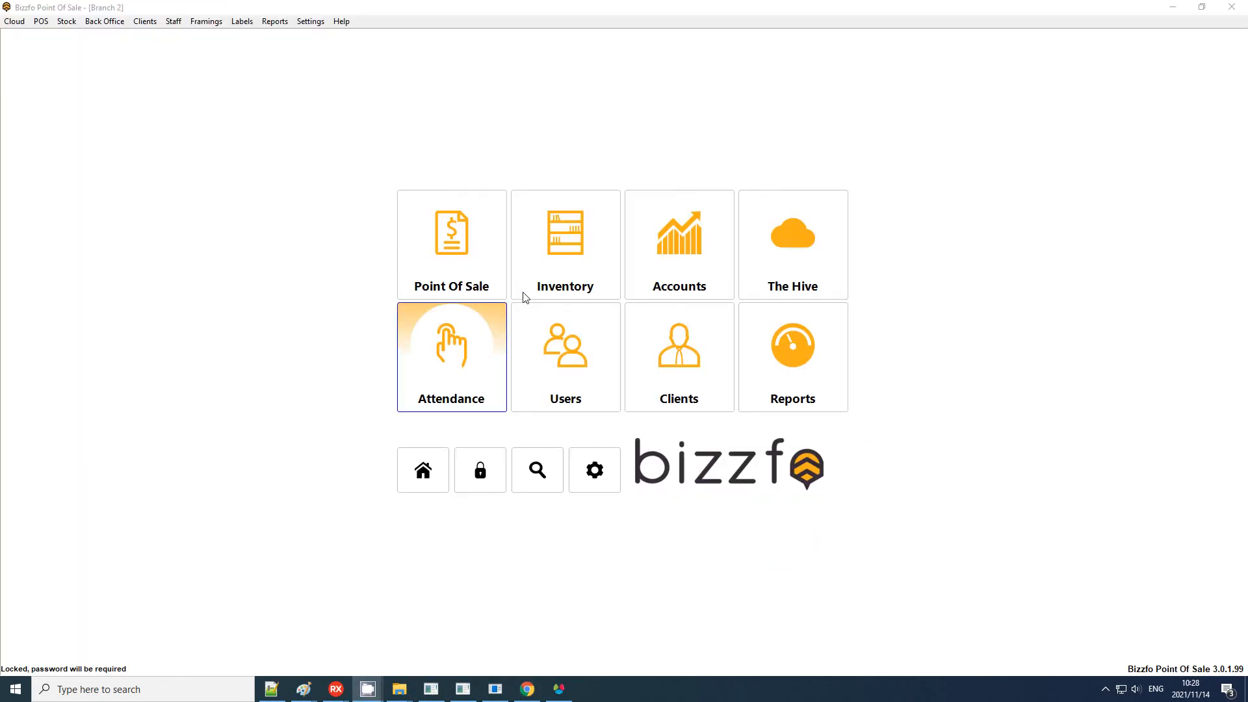
left_click(591, 235)
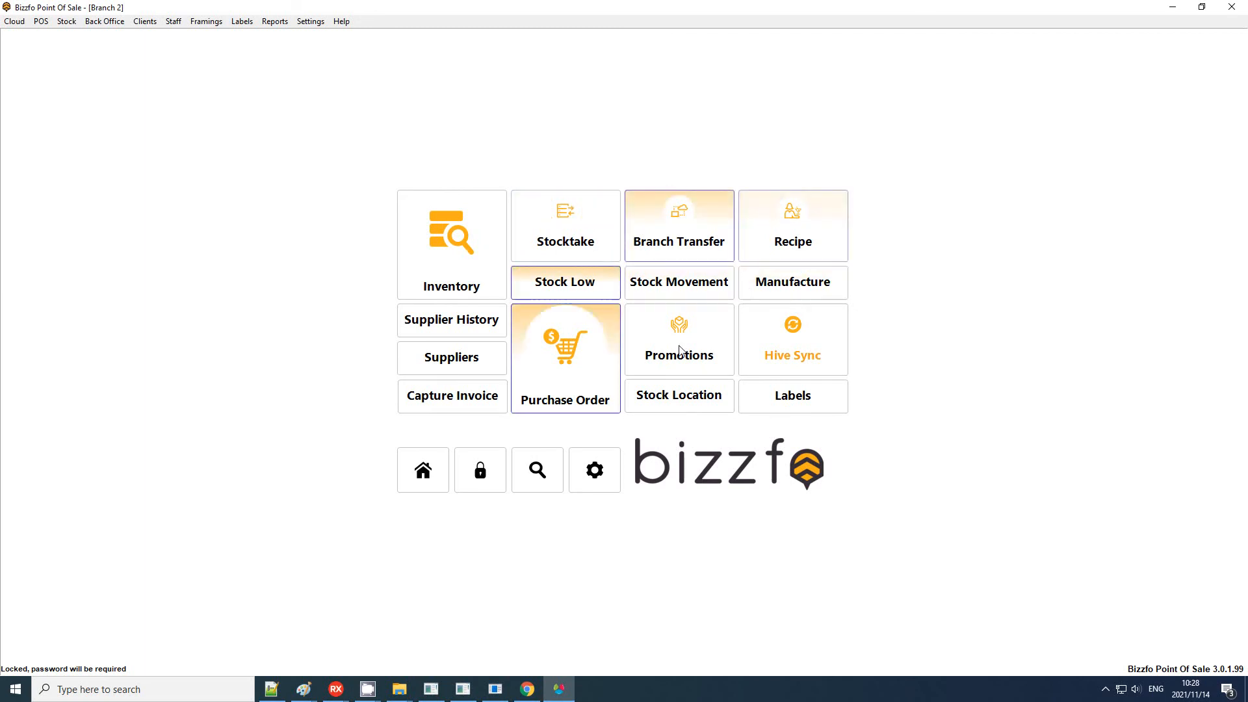
left_click(792, 344)
key("Return")
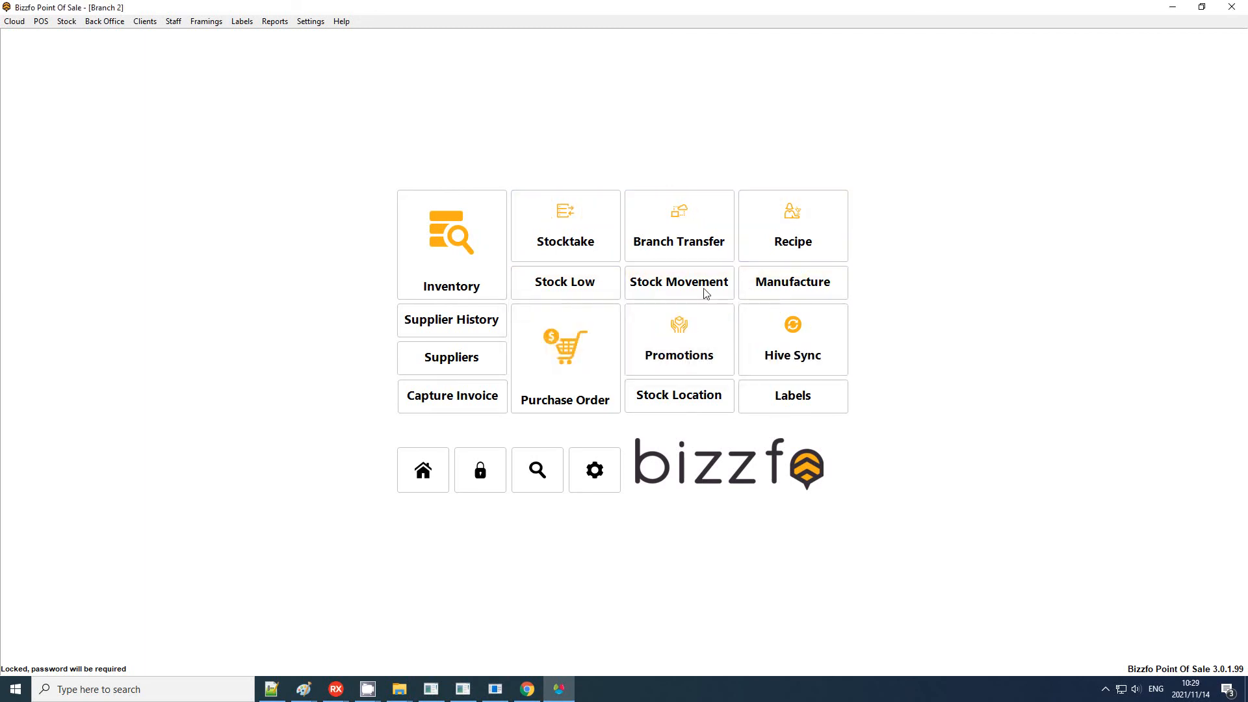
- Open Branch 2's branch transfers with the login password and load the pending Branch Transfer 14 Nov 2021 22:27:10
left_click(647, 219)
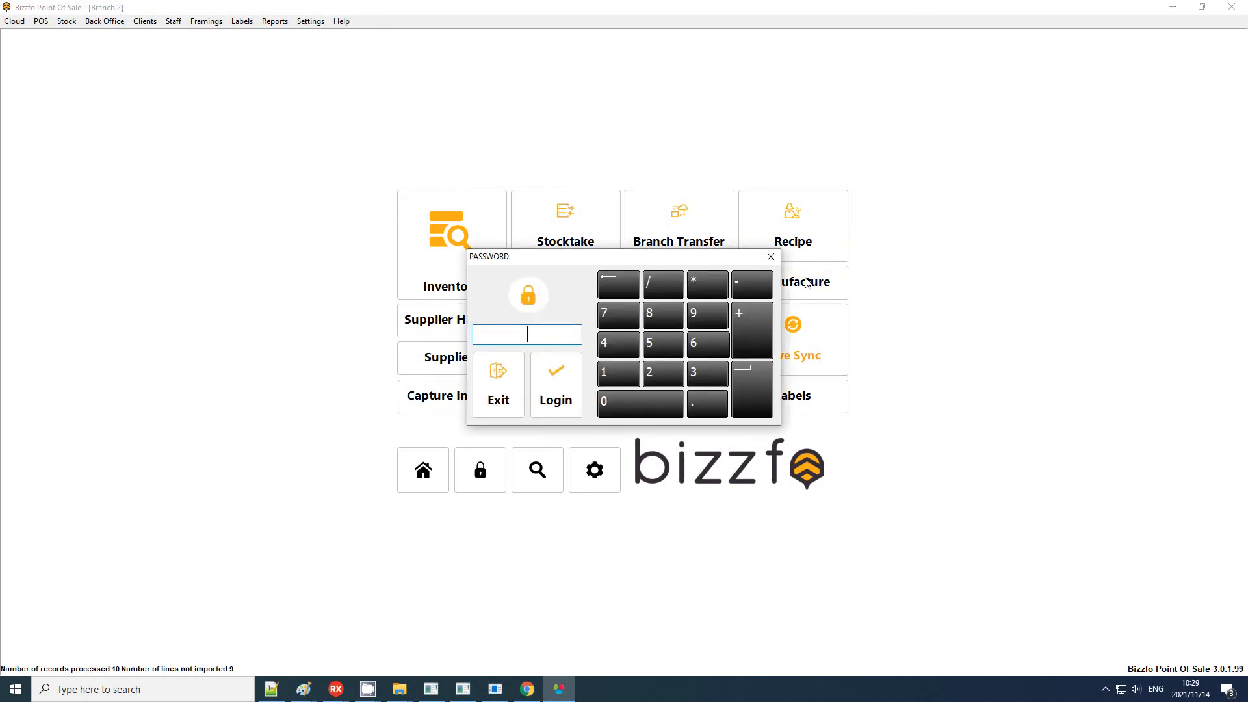
key("Return")
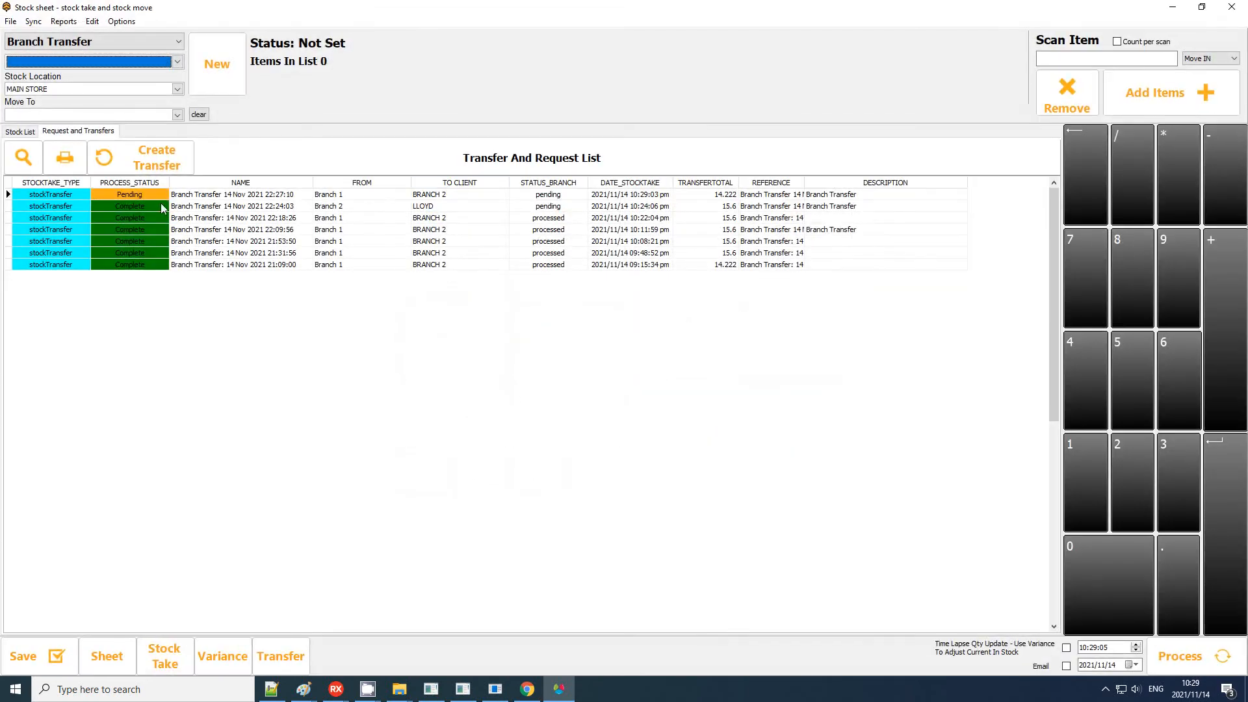
left_click(196, 197)
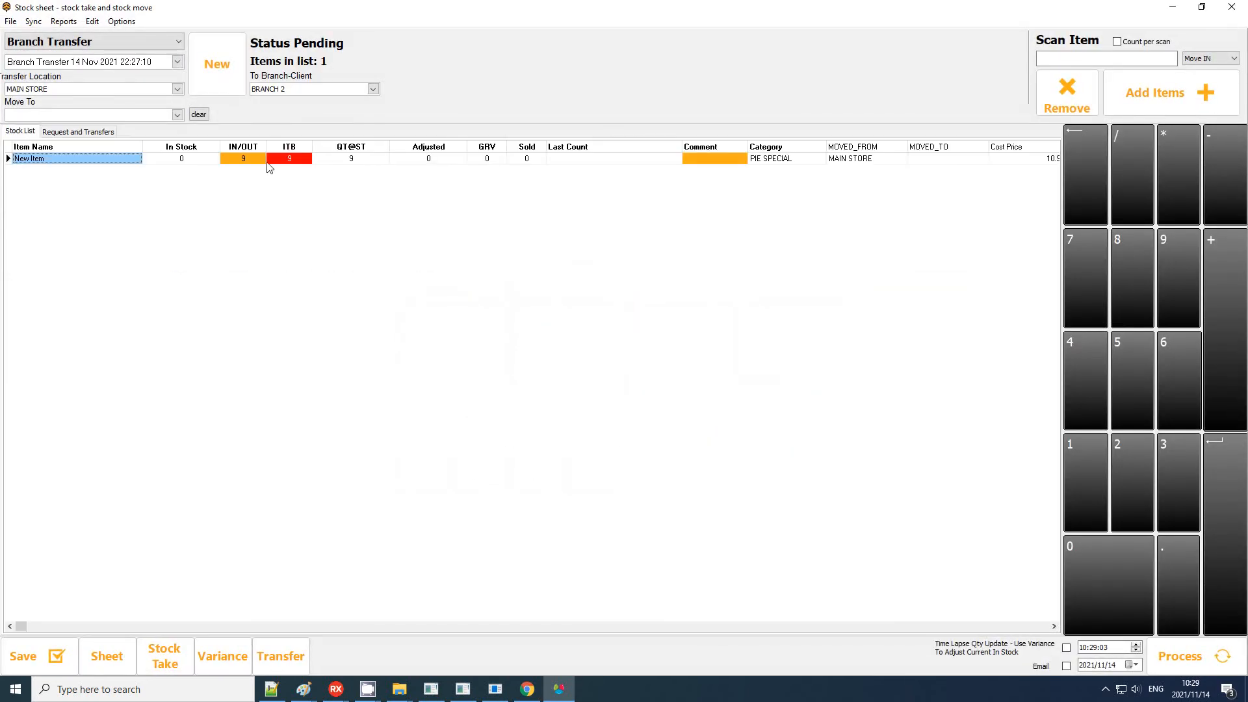
- Set New Item's received IN/OUT quantity to 7 and process the stock sheet in Branch 2
left_click(254, 162)
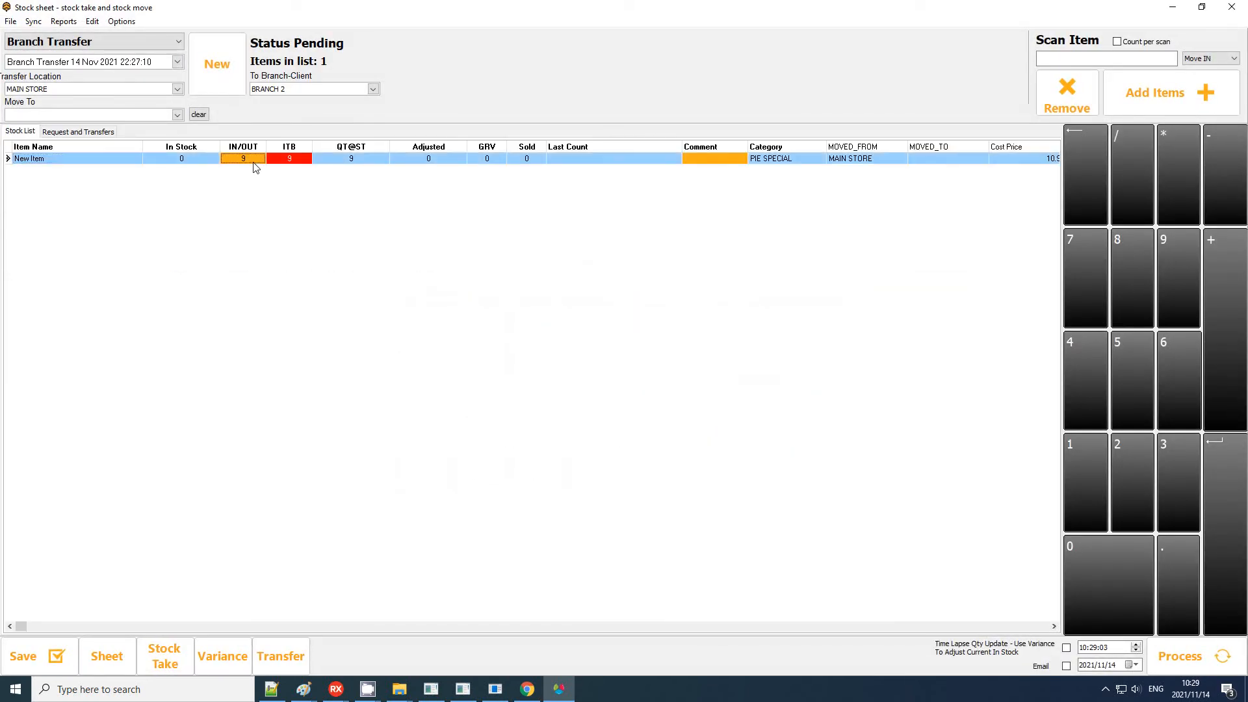
key("Return")
key("Return")
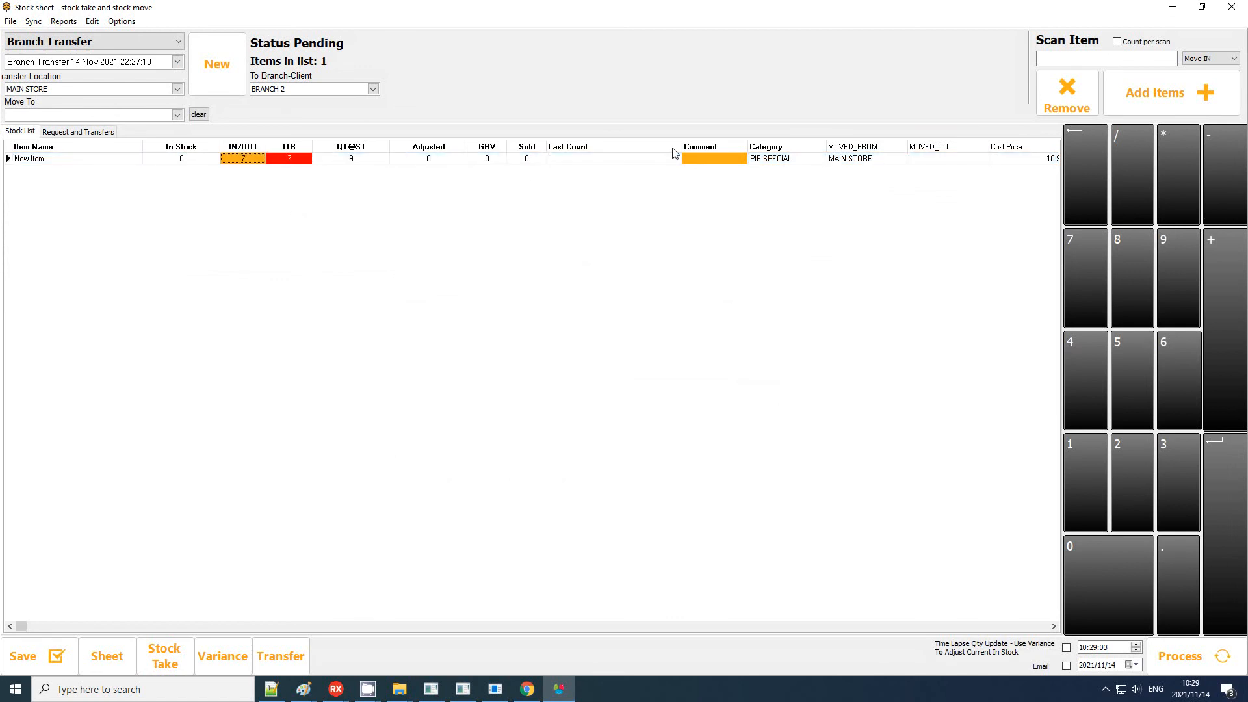
left_click(1179, 656)
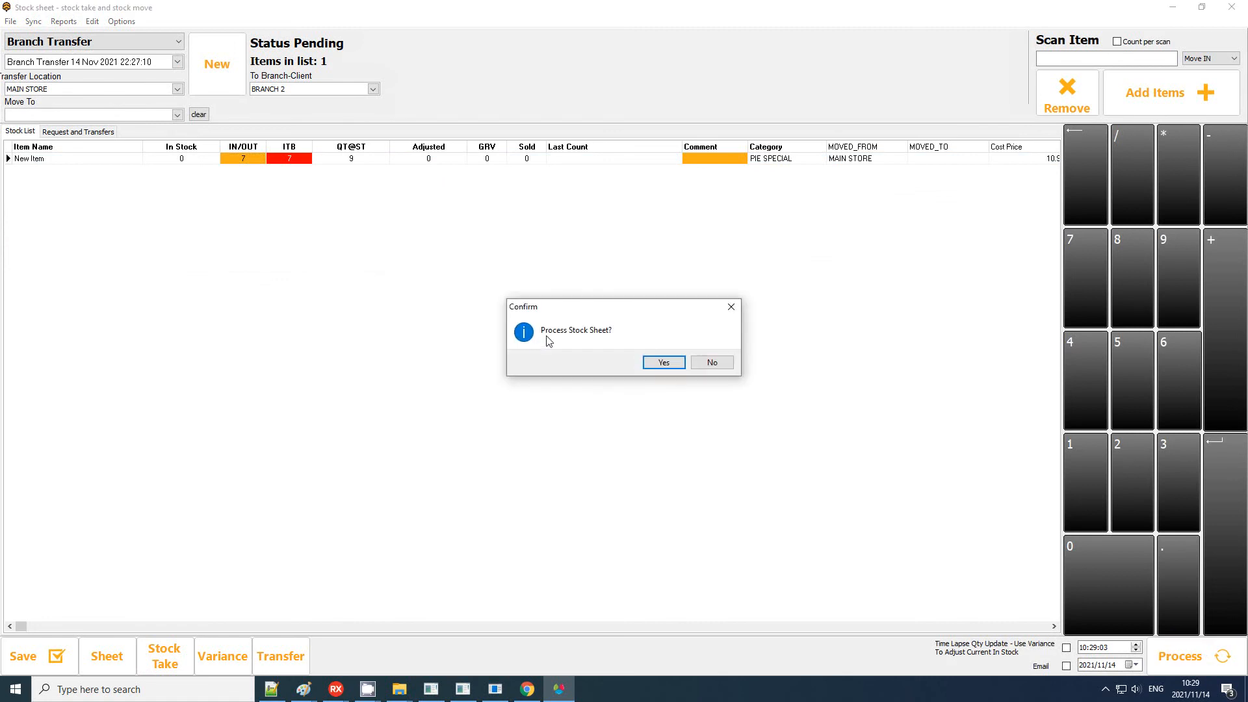
left_click(671, 362)
left_click(715, 361)
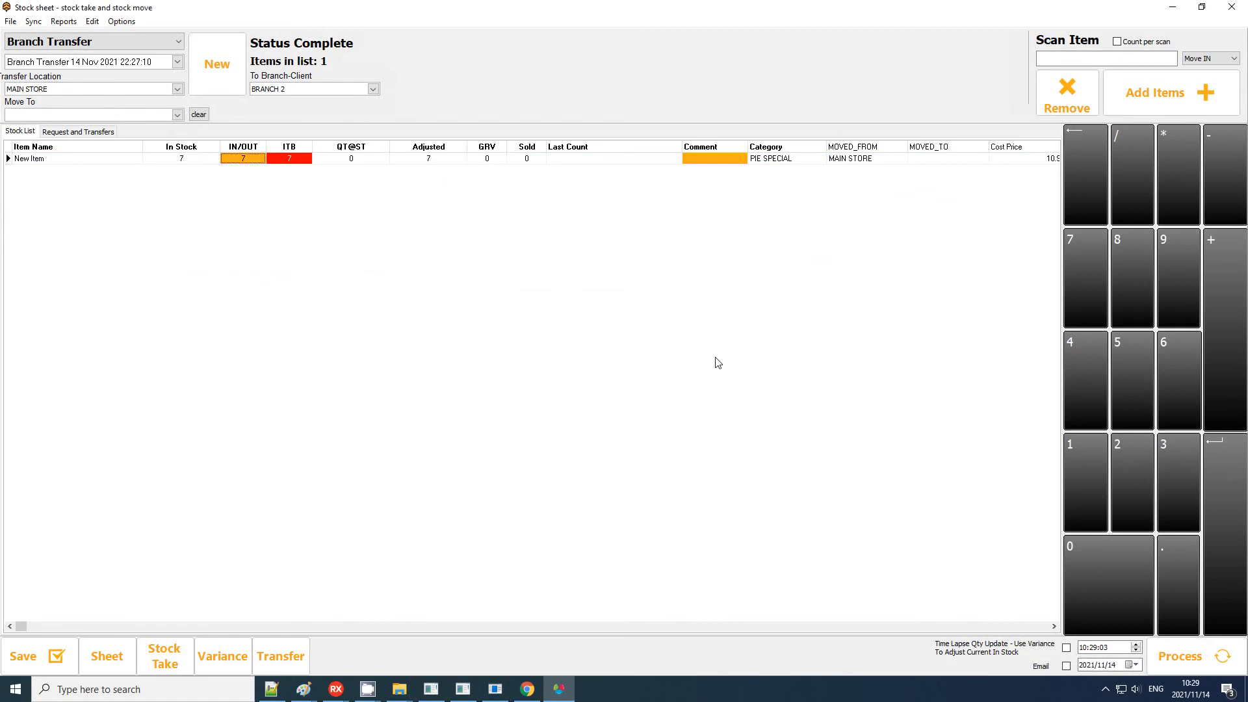
- Check the branches and branch status of Branch Transfer 14 Nov 2021 22:27:10 in Branch 2's transfer and request list
left_click(78, 132)
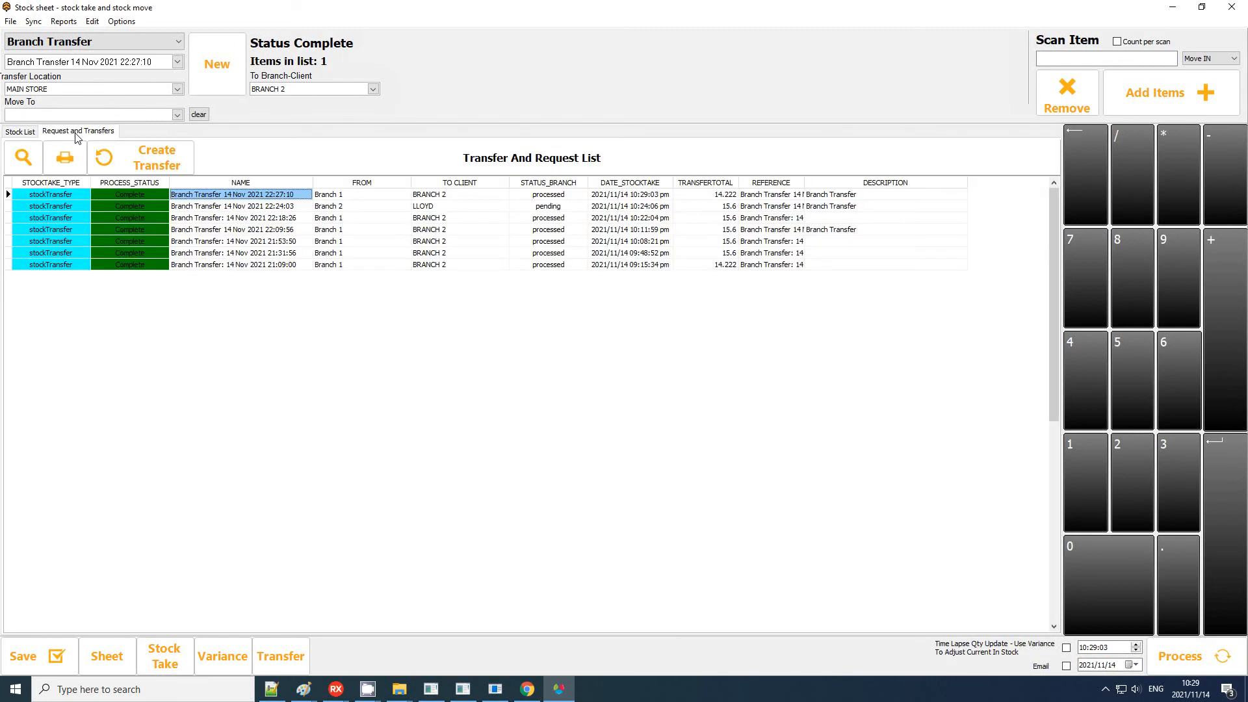
left_click(416, 198)
left_click(581, 197)
left_click(234, 197)
left_click(364, 194)
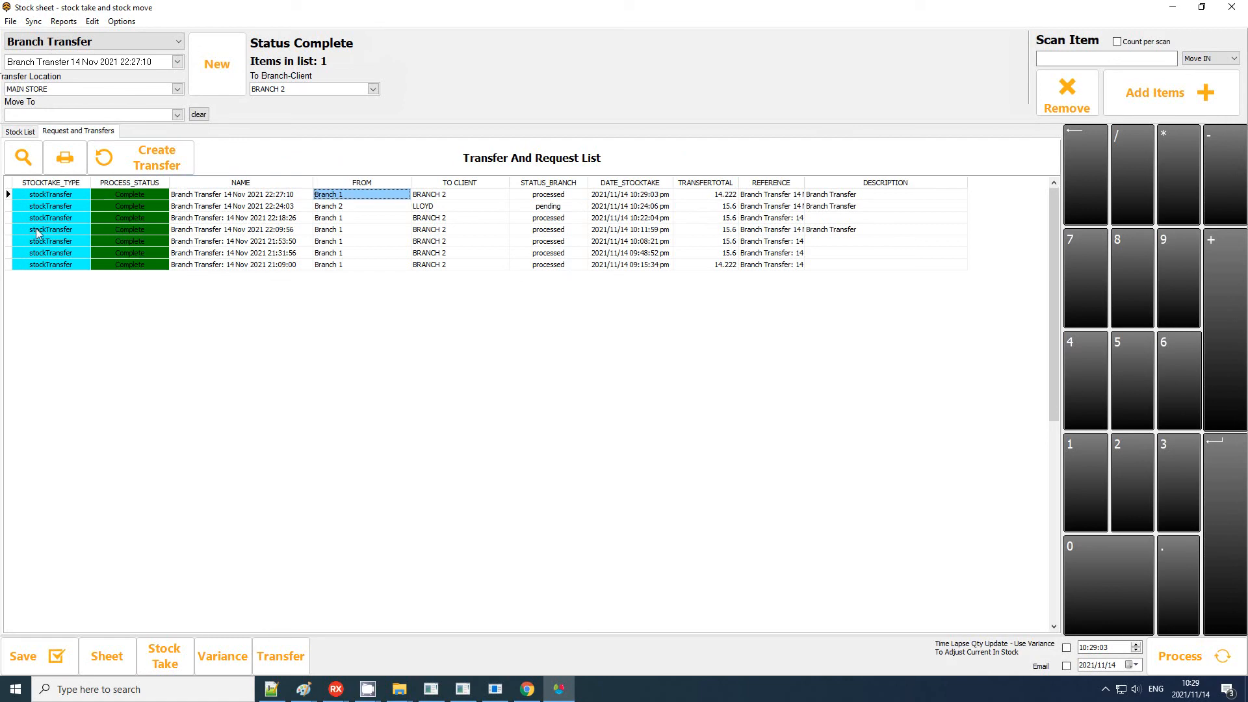
- Switch to HQ, refresh the branch transfers and check the requested, variance and processed quantities of Branch Transfer 14 Nov 2021 22:27:10
key("alt+Tab")
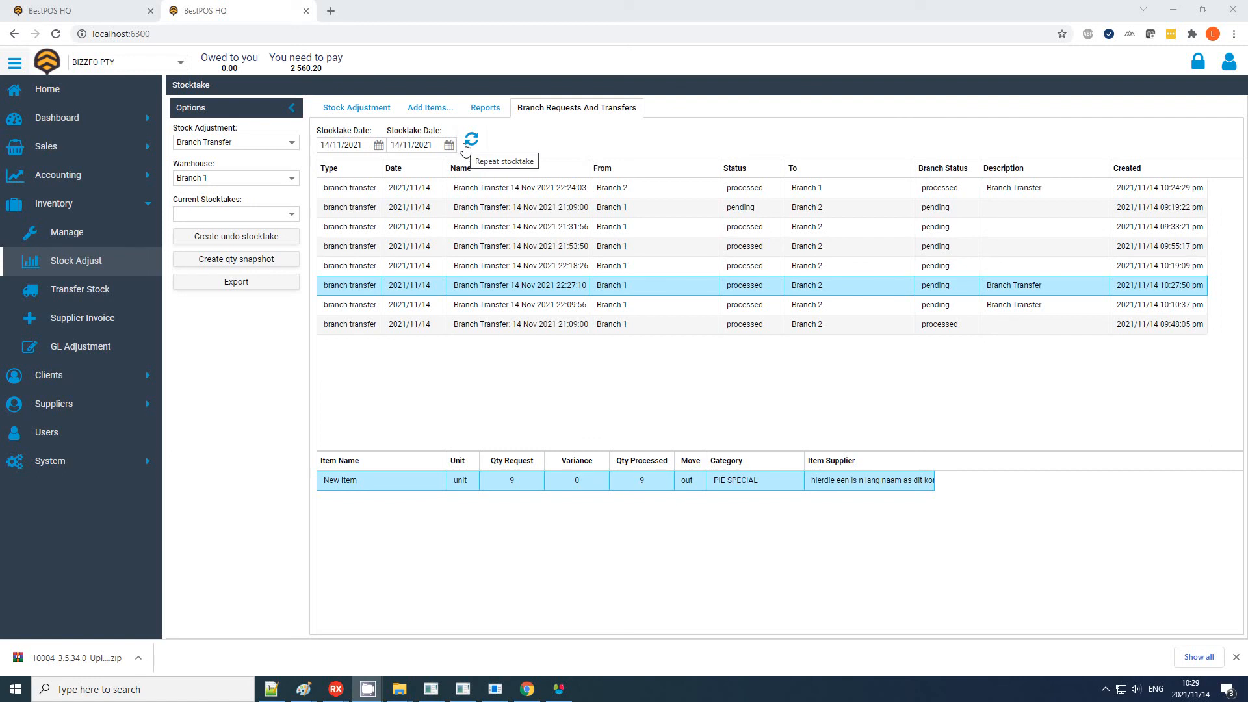
left_click(470, 140)
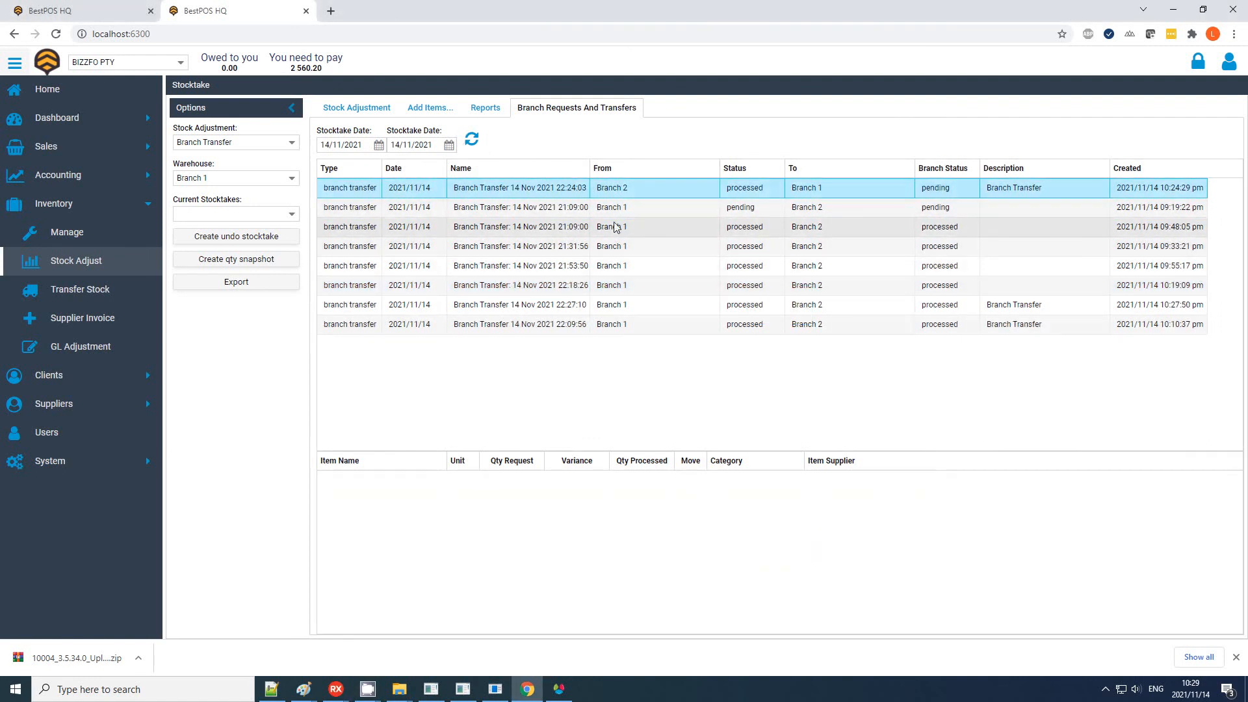
left_click(1023, 311)
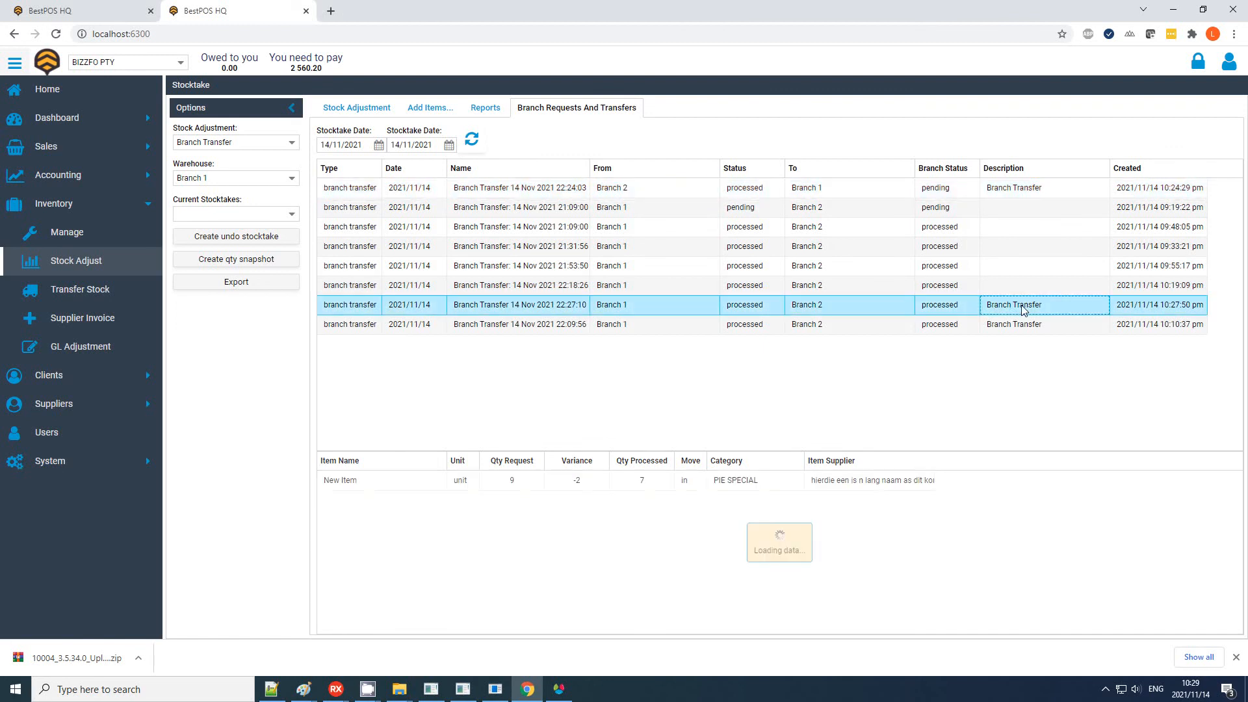
left_click(519, 483)
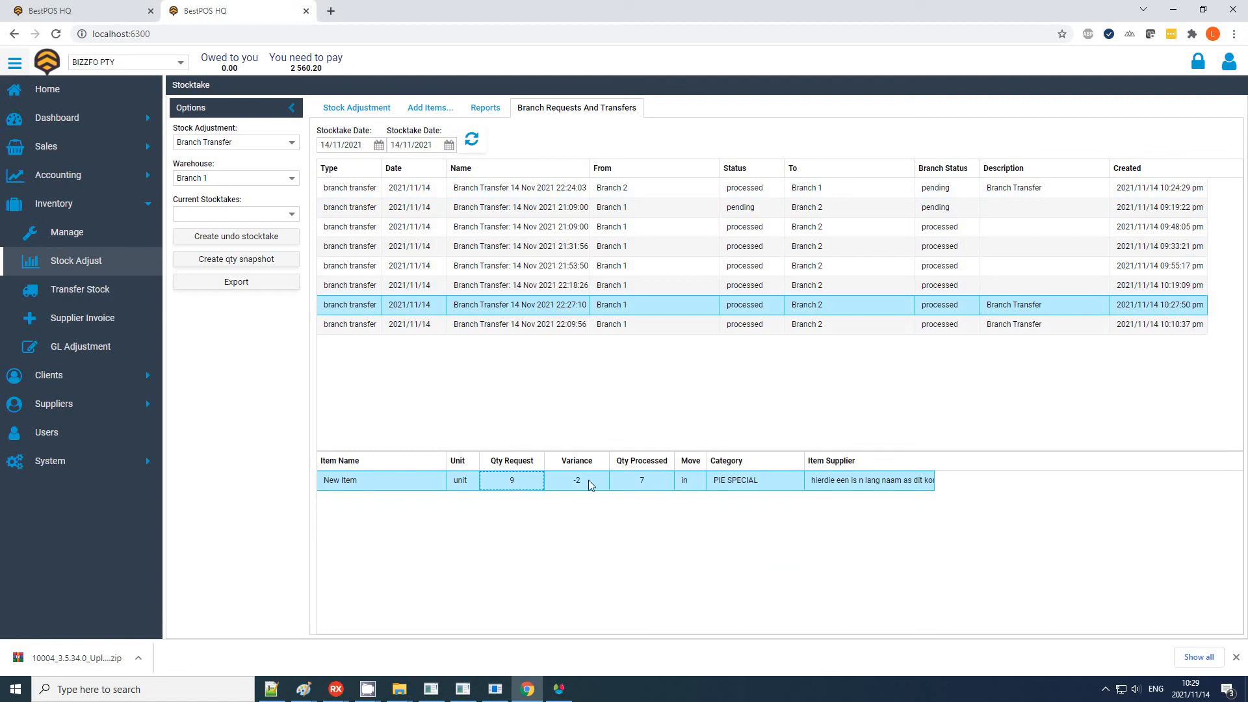
left_click(639, 491)
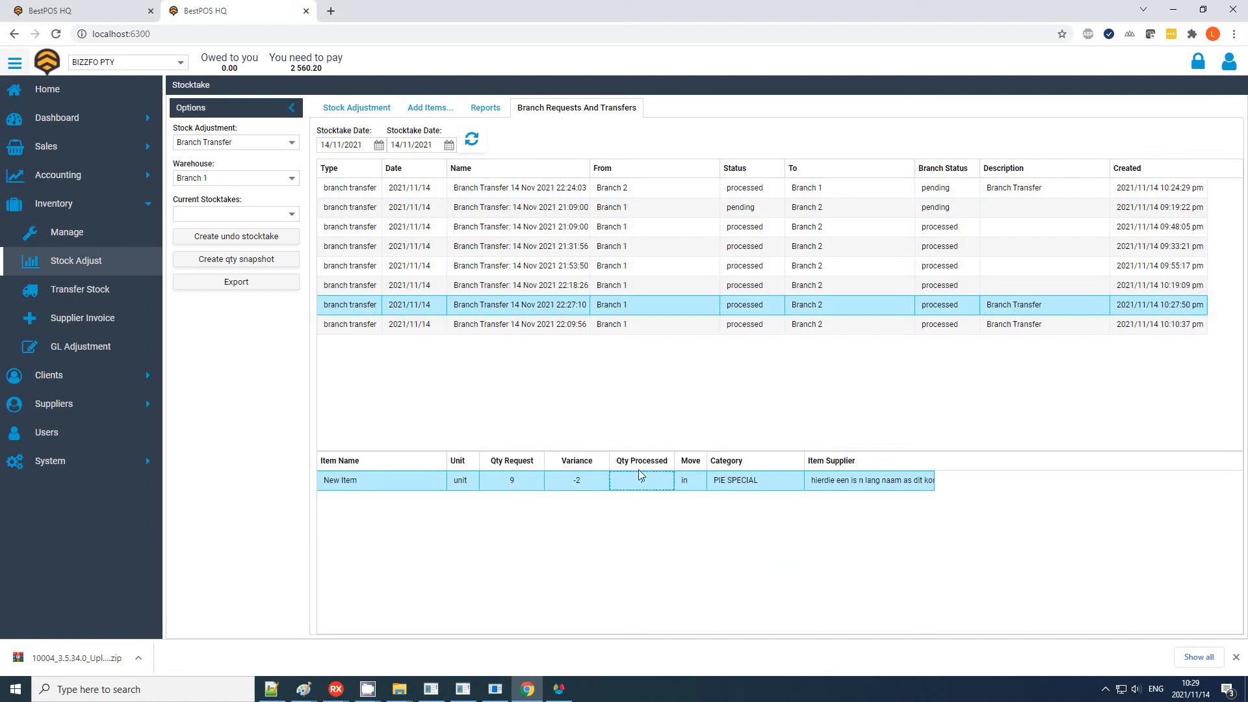